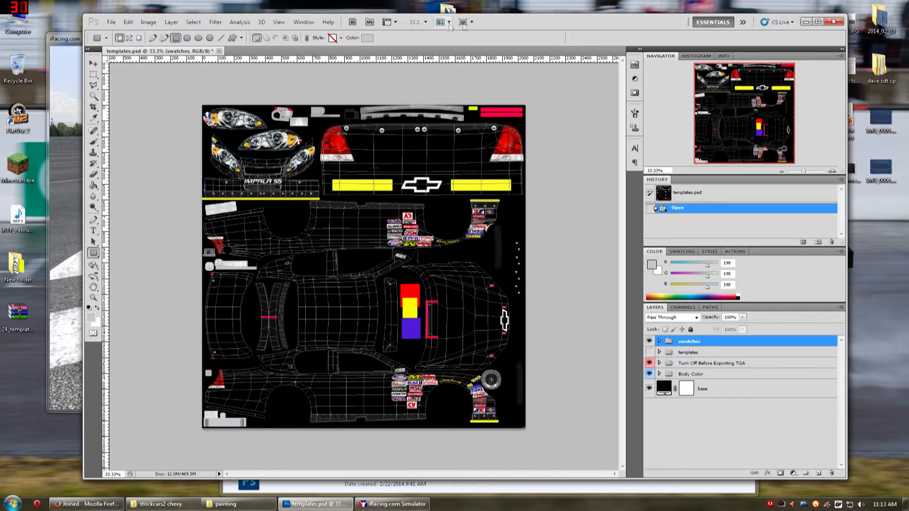
Switch to the iRacing simulator, close the camera editor to view the car, and return to the Photoshop template.
mouse_move(532, 31)
left_mouse_down()
mouse_move(524, 29)
mouse_move(532, 26)
left_mouse_up()
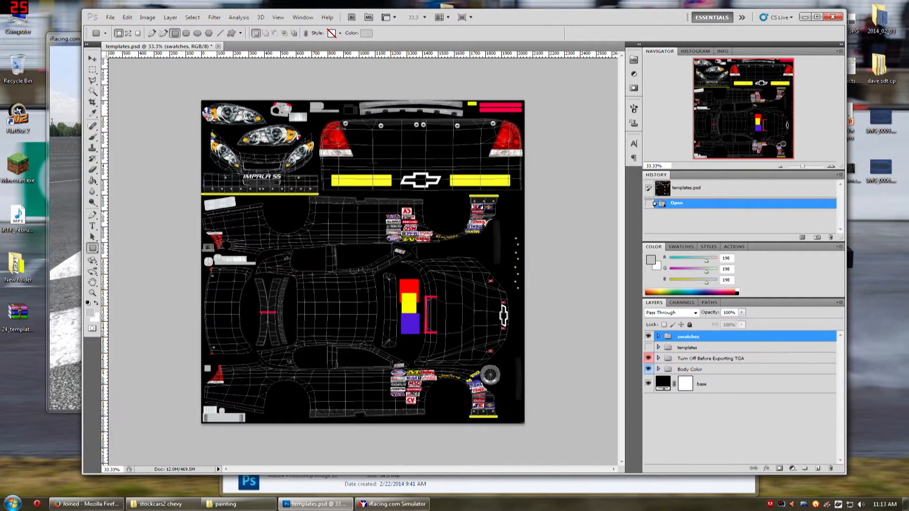
left_click(70, 114)
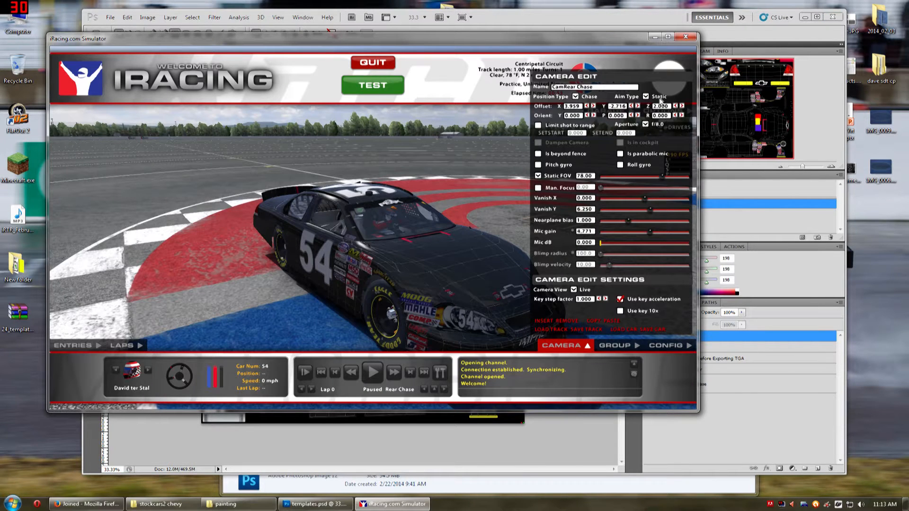
left_click(563, 346)
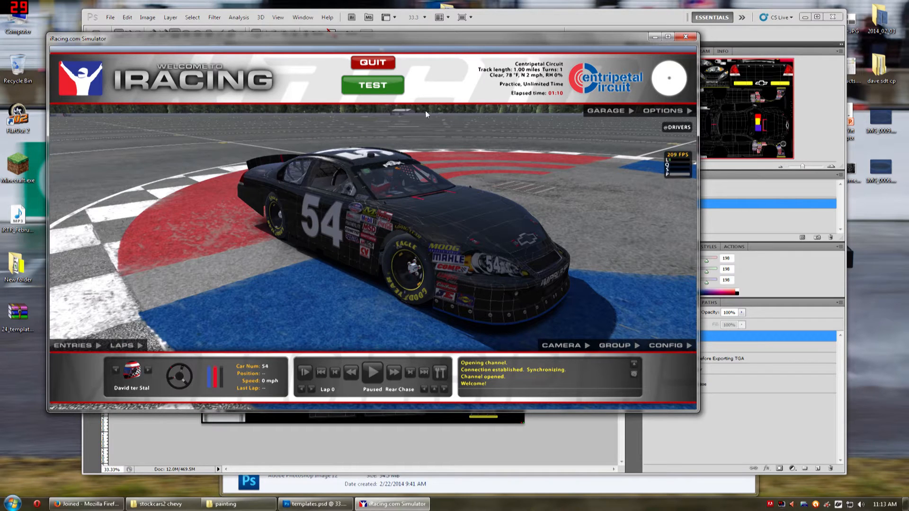
key("alt+Tab")
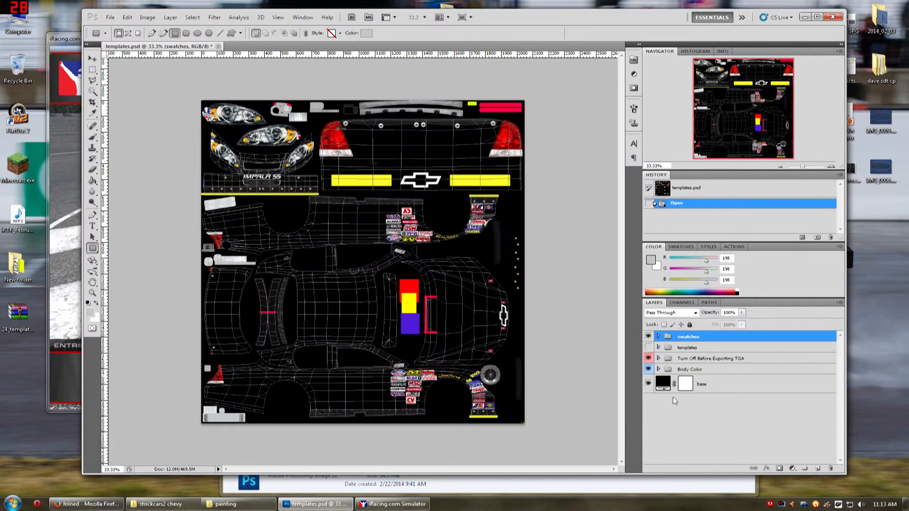
Examine the layers inside the Body Color group and collapse the group again.
left_click(658, 369)
scroll(658, 417, "down", 3)
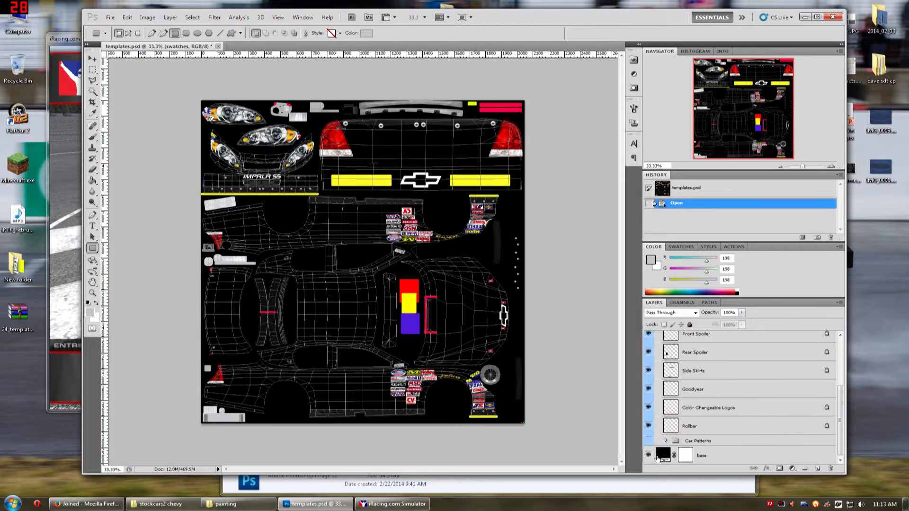
scroll(698, 356, "up", 3)
left_click(659, 360)
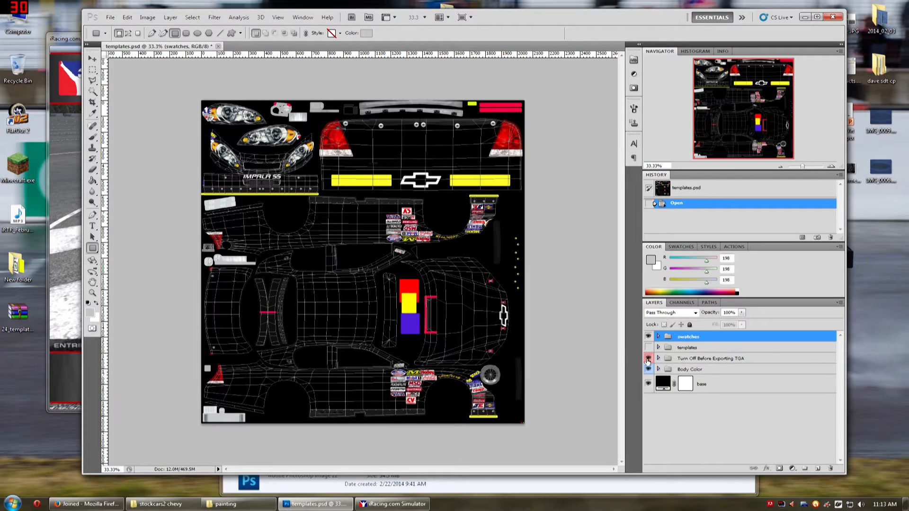
Set the Wireframe layer's blend mode to Difference inside the Turn Off Before Exporting TGA group.
left_click(658, 359)
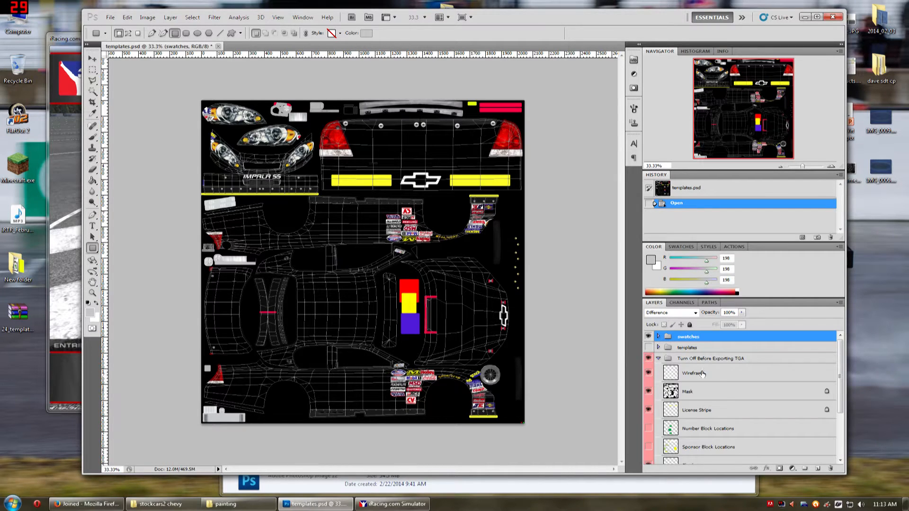
left_click(703, 374)
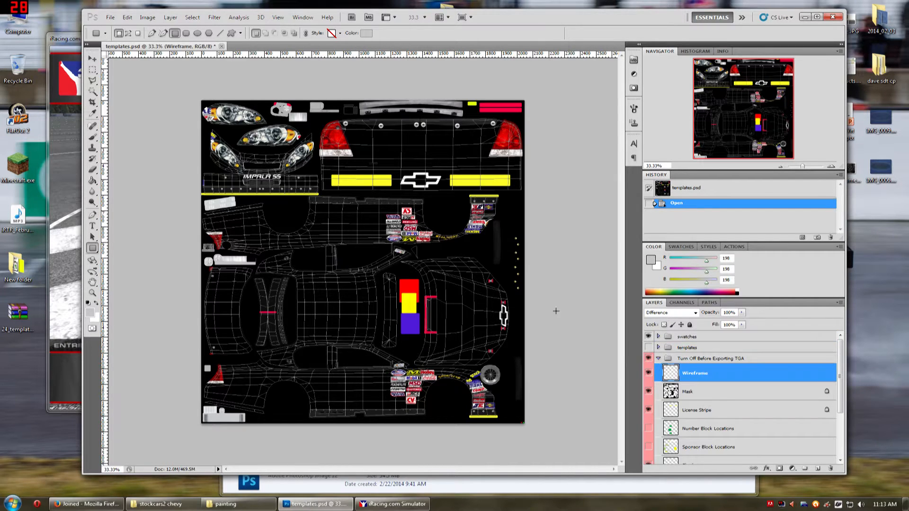
left_click(689, 314)
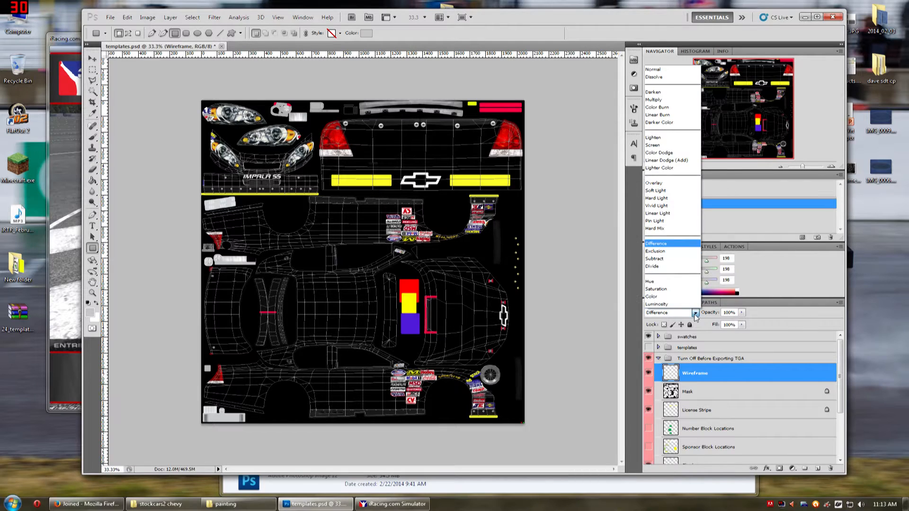
left_click(652, 245)
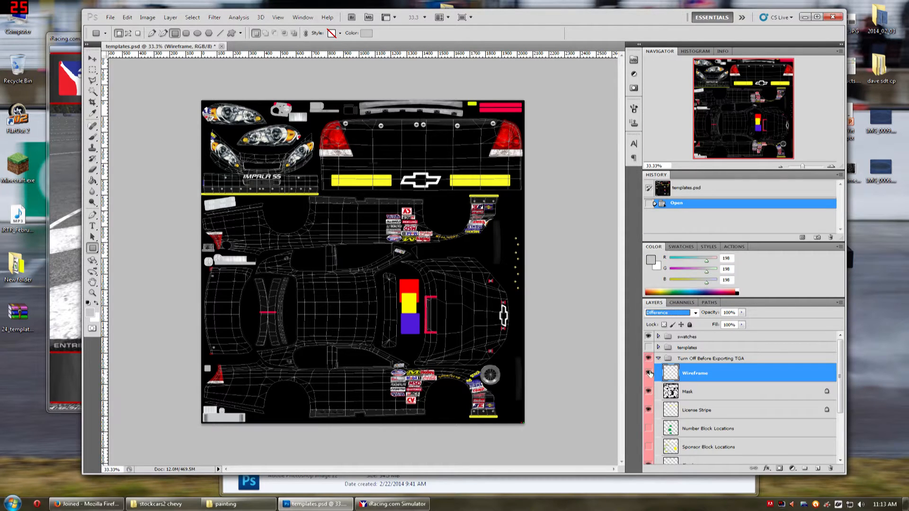
left_click(658, 359)
Pick black as the base fill layer's solid color and save the template.
double_click(662, 384)
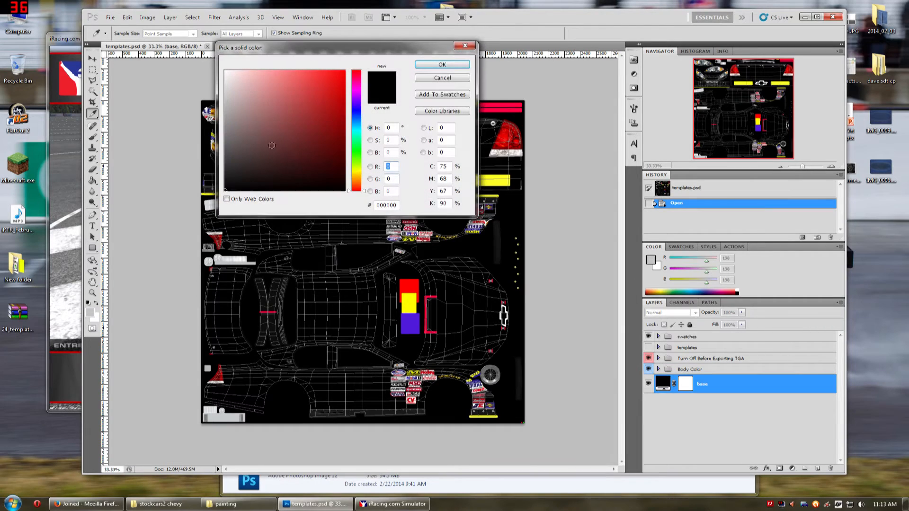
left_click(226, 71)
mouse_move(320, 131)
left_mouse_down()
mouse_move(288, 183)
mouse_move(337, 200)
mouse_move(268, 118)
mouse_move(310, 122)
mouse_move(303, 190)
left_mouse_up()
left_click(442, 65)
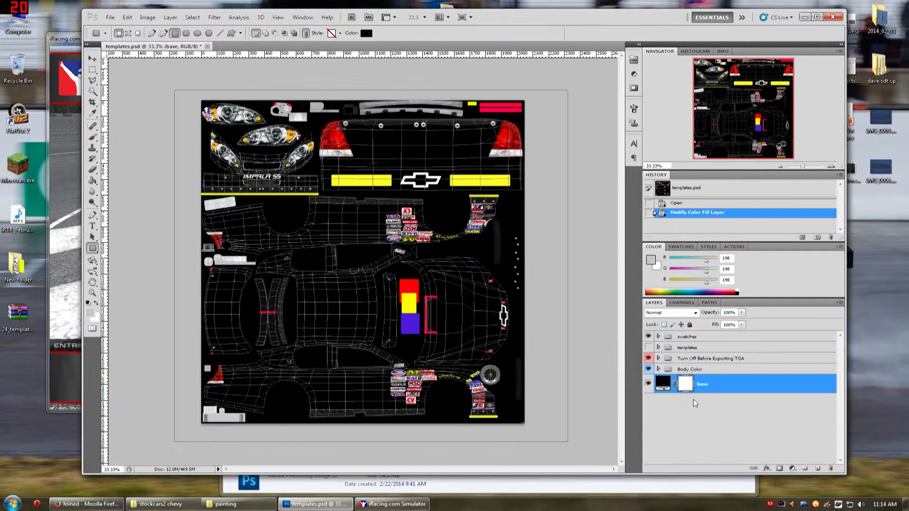
key("ctrl+s")
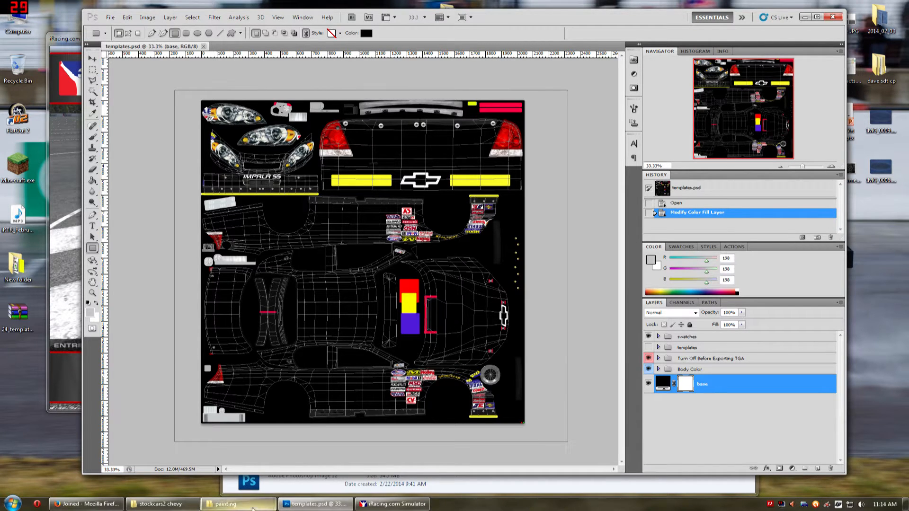
Look over the iRacing actions and the template's files in the painting and stockcars2 chevy folders.
left_click(734, 246)
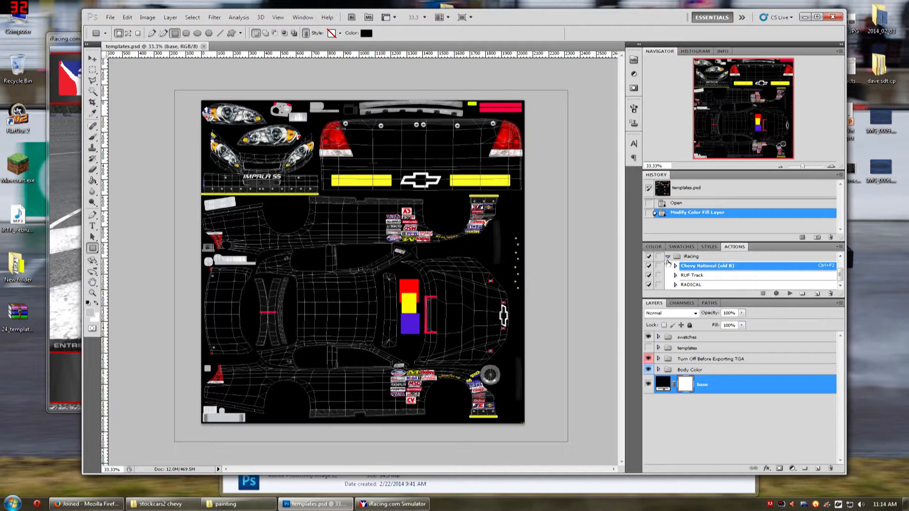
left_click(226, 504)
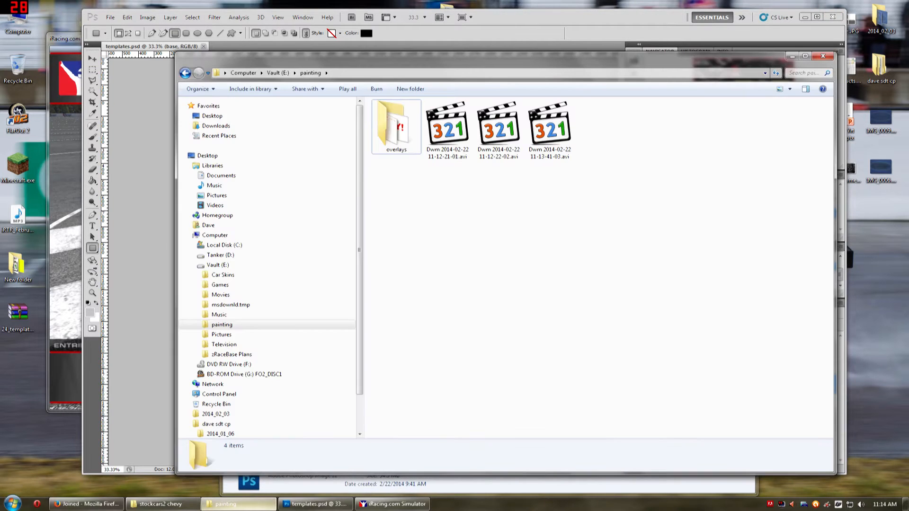
left_click(226, 504)
left_click(179, 507)
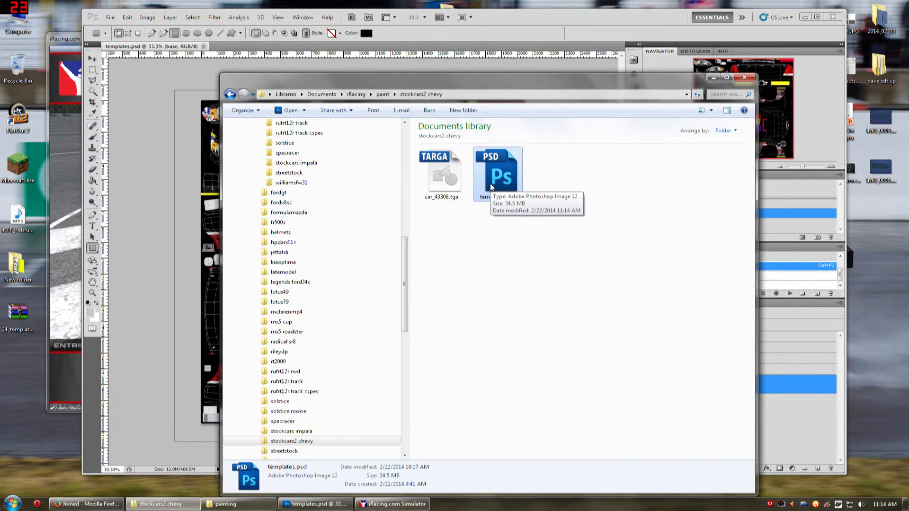
left_click(713, 77)
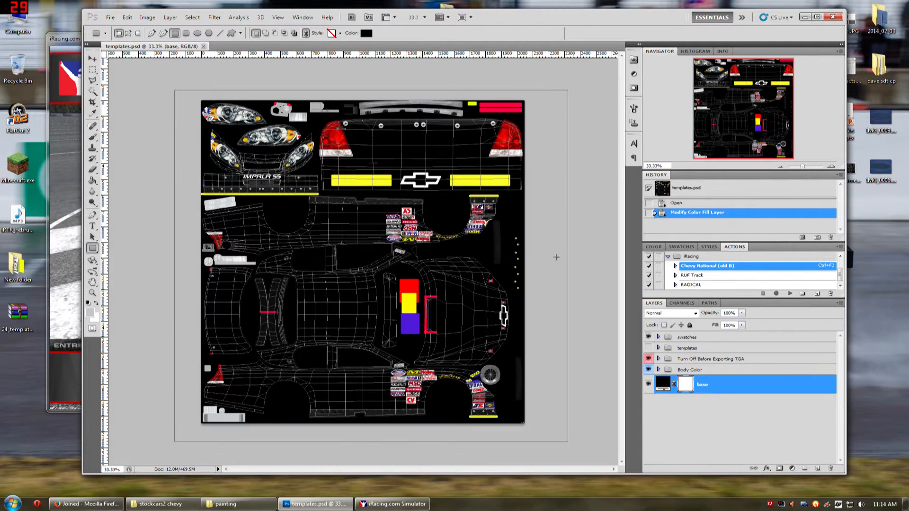
left_click(654, 246)
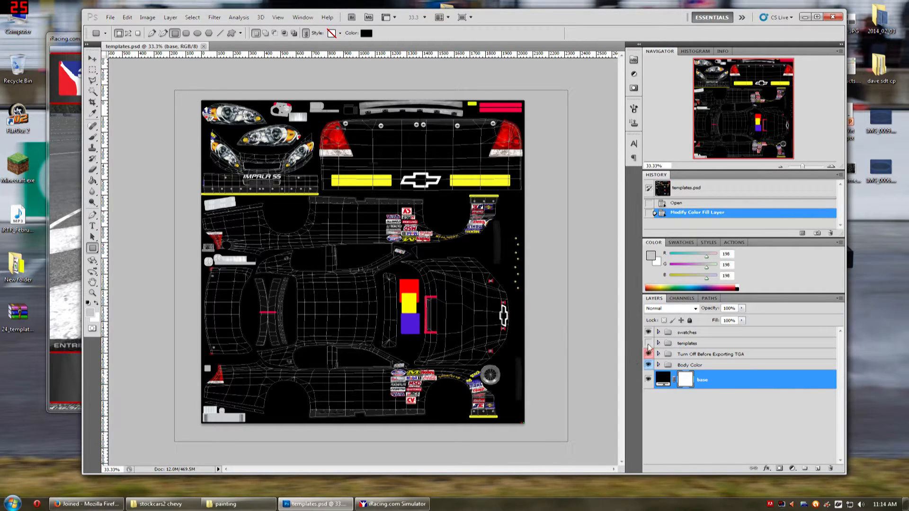
Switch to the Edit Car page in Firefox and close the Joined tab.
left_click(393, 504)
left_click(393, 505)
left_click(120, 505)
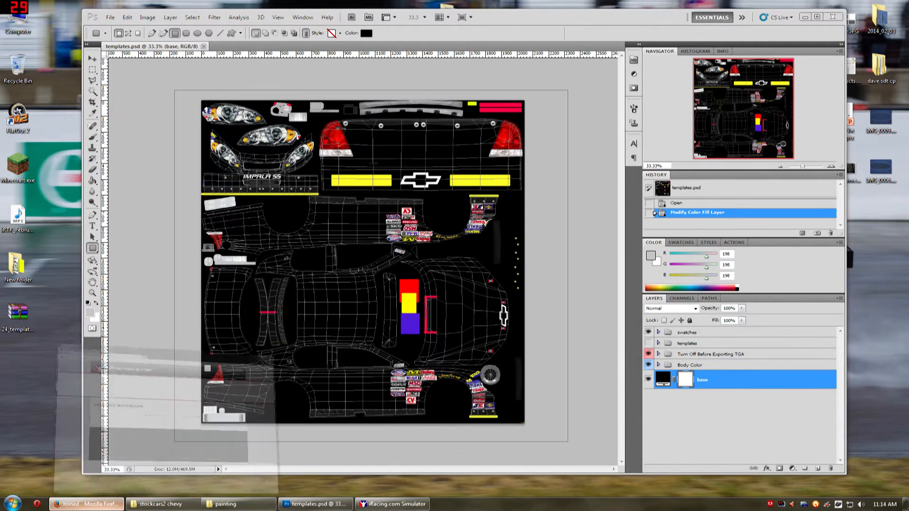
left_click(58, 32)
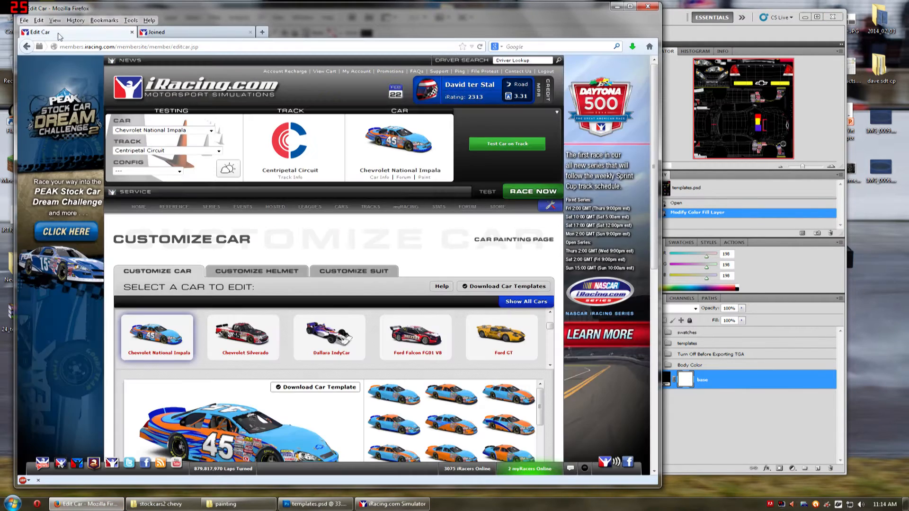
left_click(251, 32)
left_click_drag(16, 6, 131, 59)
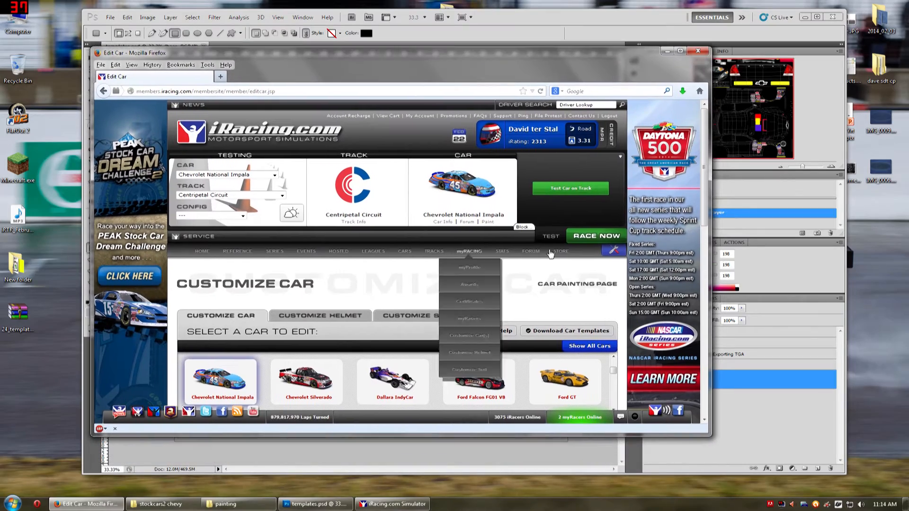
left_click(618, 44)
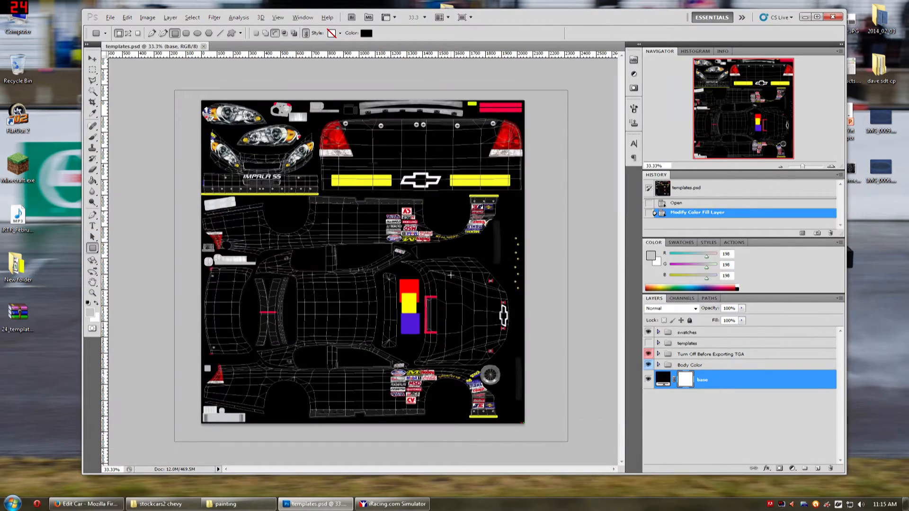
Preview several paint patterns for the Chevrolet National Impala on the Customize Car page and return to Photoshop.
key("alt+Tab")
scroll(706, 151, "down", 5)
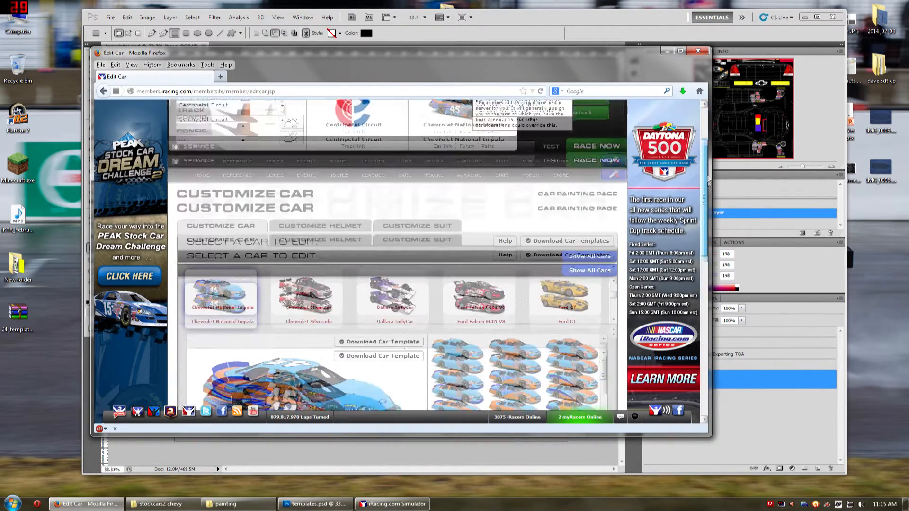
mouse_move(603, 236)
left_mouse_down()
mouse_move(604, 284)
mouse_move(603, 238)
left_mouse_up()
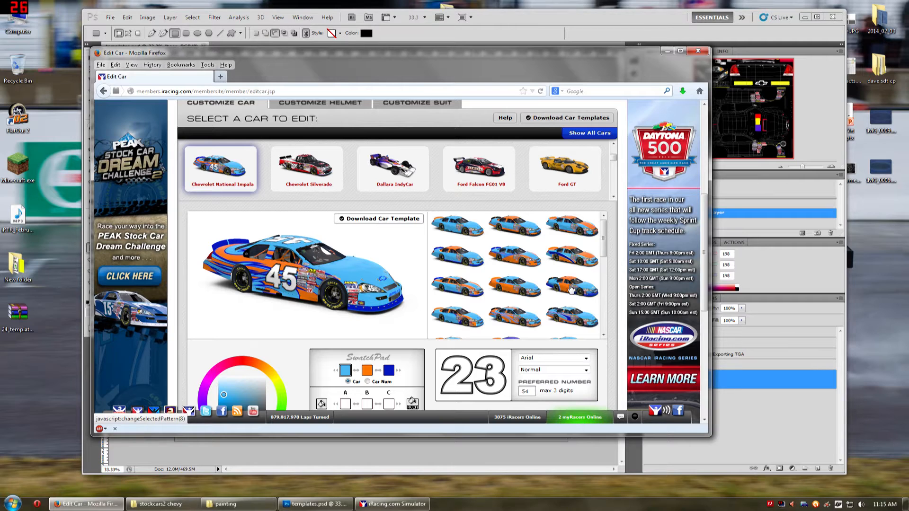
left_click(457, 316)
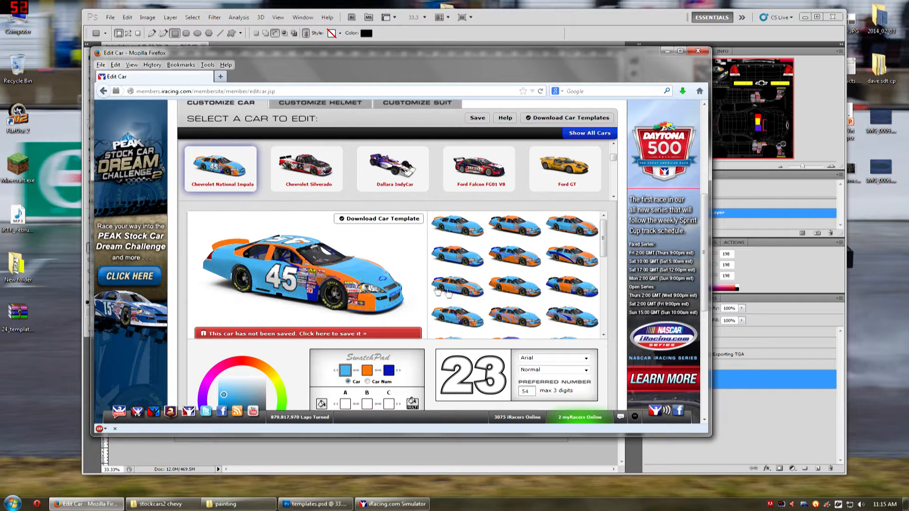
scroll(480, 314, "down", 1)
left_click(464, 320)
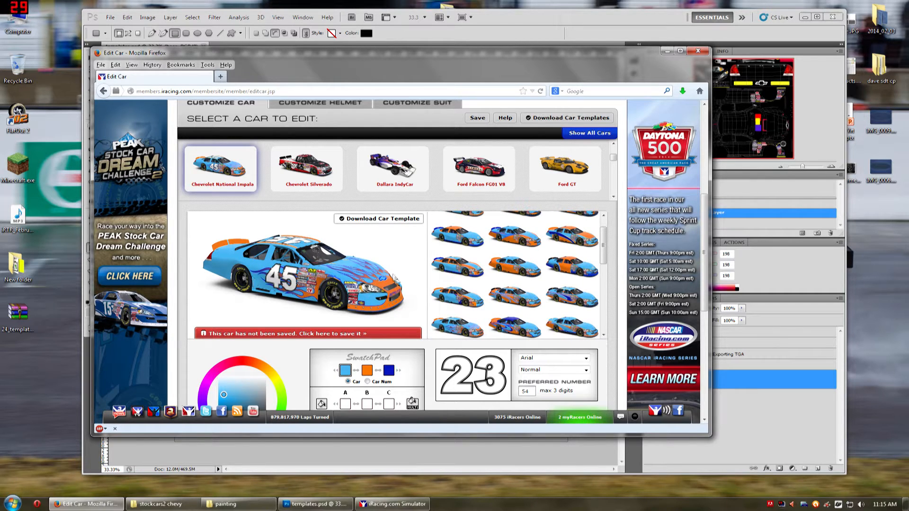
left_click(480, 267)
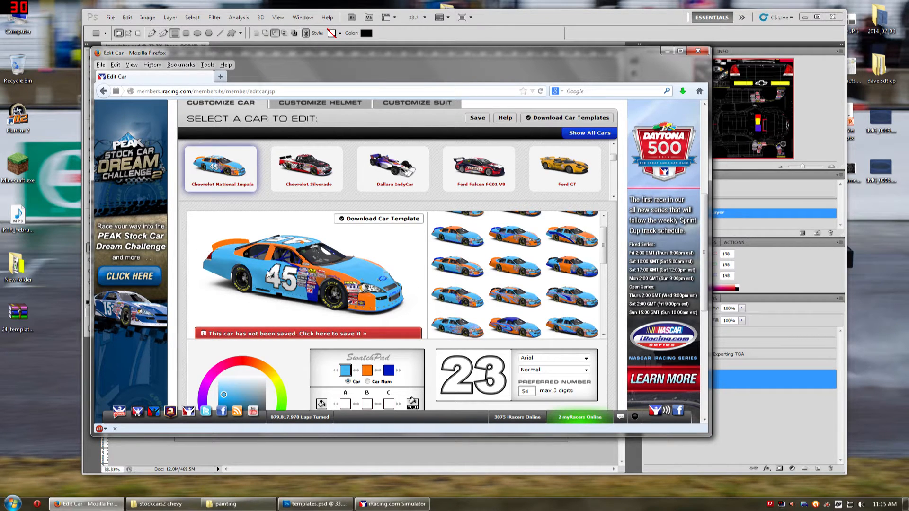
left_click(573, 267)
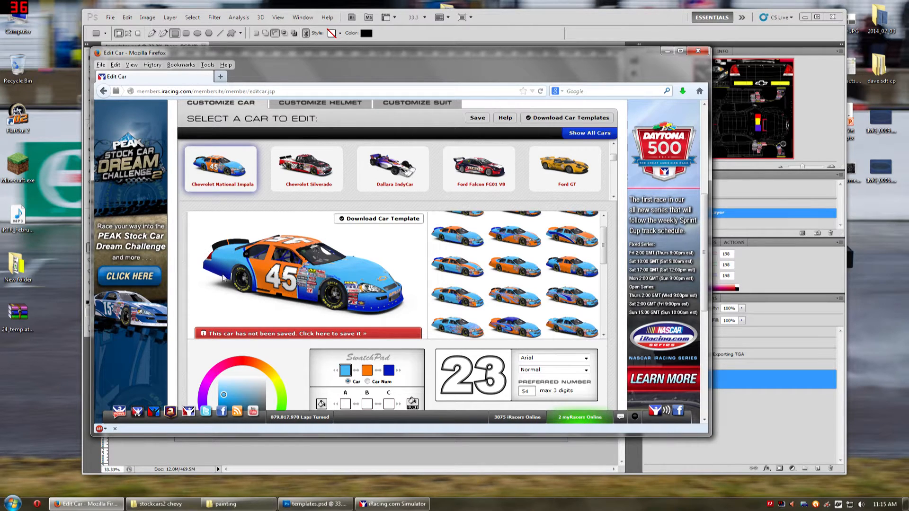
left_click(667, 51)
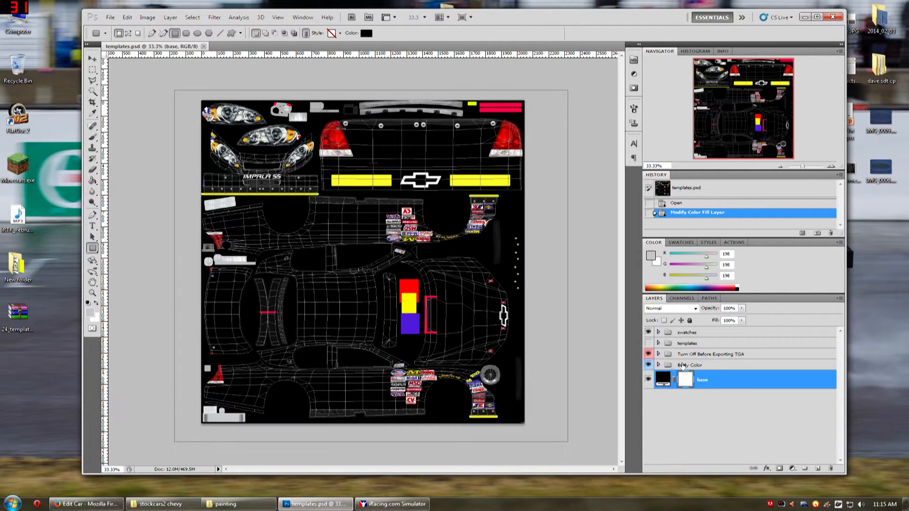
Hide the swatches group and show the Car Patterns group inside the Body Color group.
left_click_drag(584, 21, 571, 18)
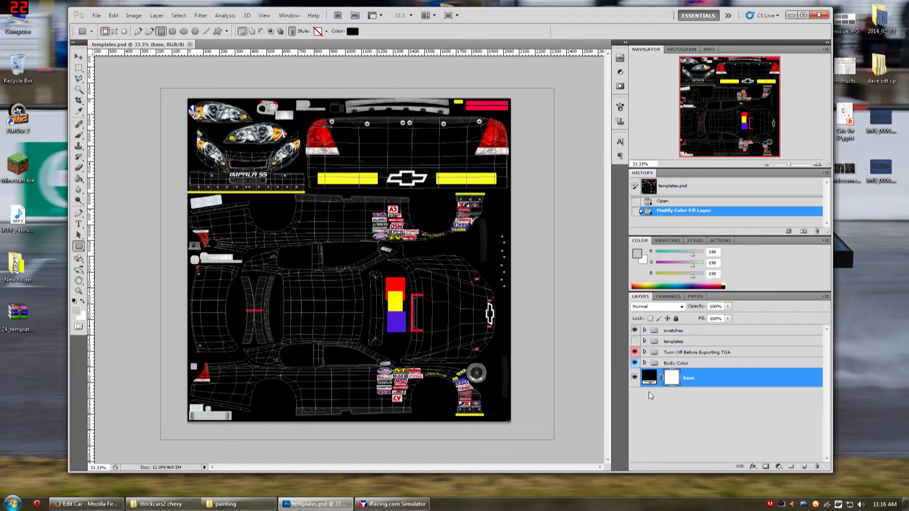
left_click(644, 363)
scroll(682, 363, "down", 3)
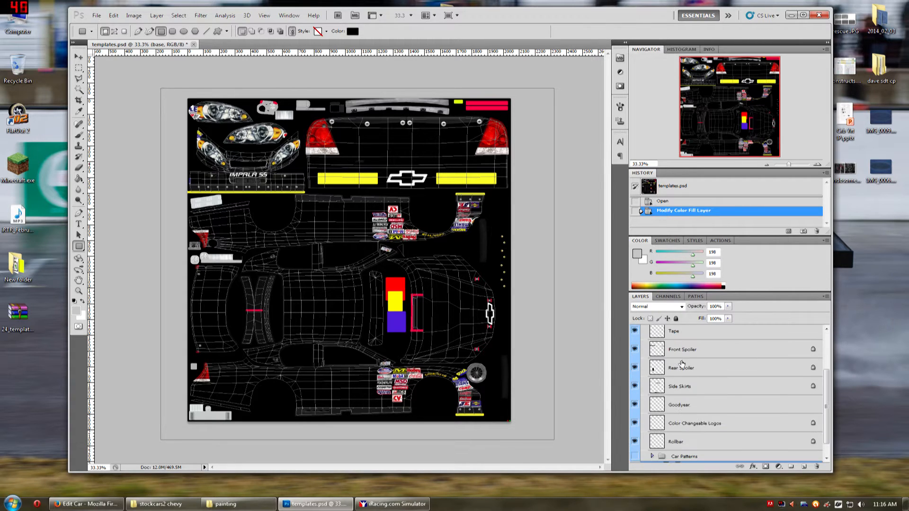
scroll(682, 364, "down", 1)
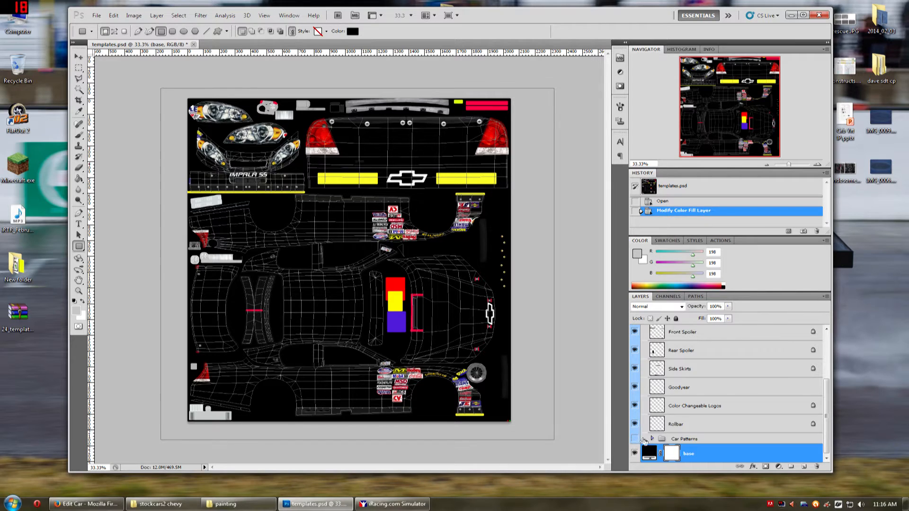
scroll(644, 442, "up", 5)
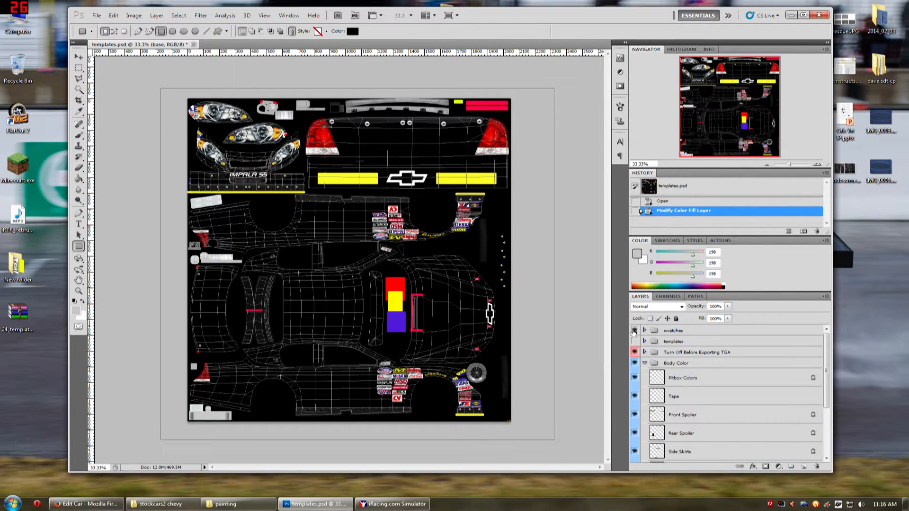
left_click(634, 330)
scroll(635, 388, "down", 4)
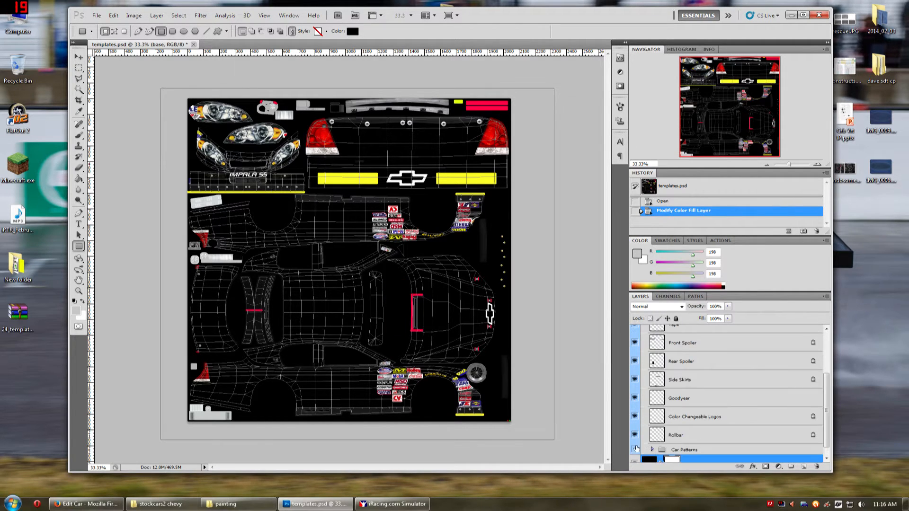
left_click(635, 448)
scroll(667, 373, "up", 2)
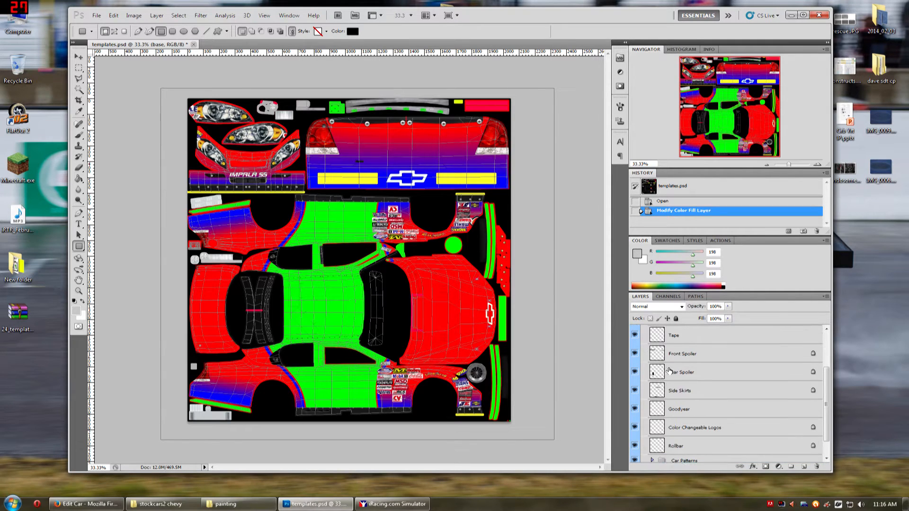
Expand the Car Patterns group inside Body Color and turn on the visibility of all its pattern layers.
scroll(678, 417, "down", 3)
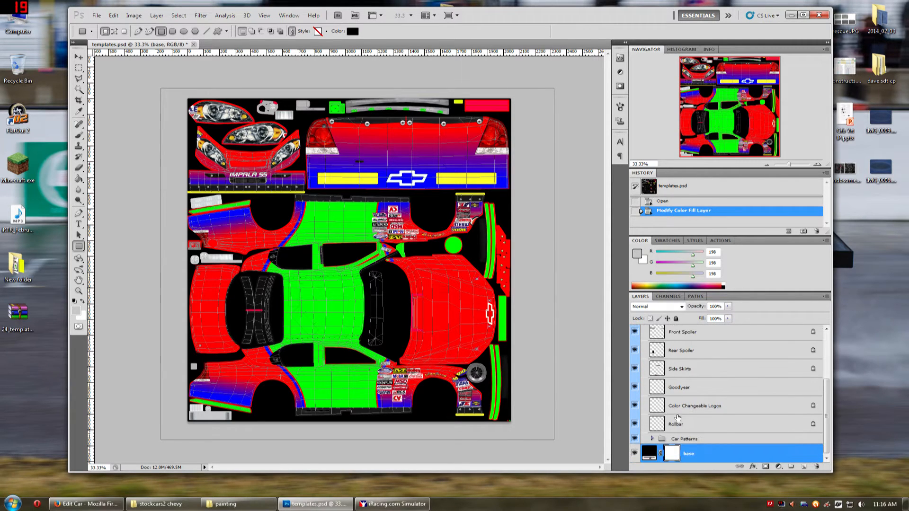
left_click(651, 440)
scroll(644, 426, "down", 3)
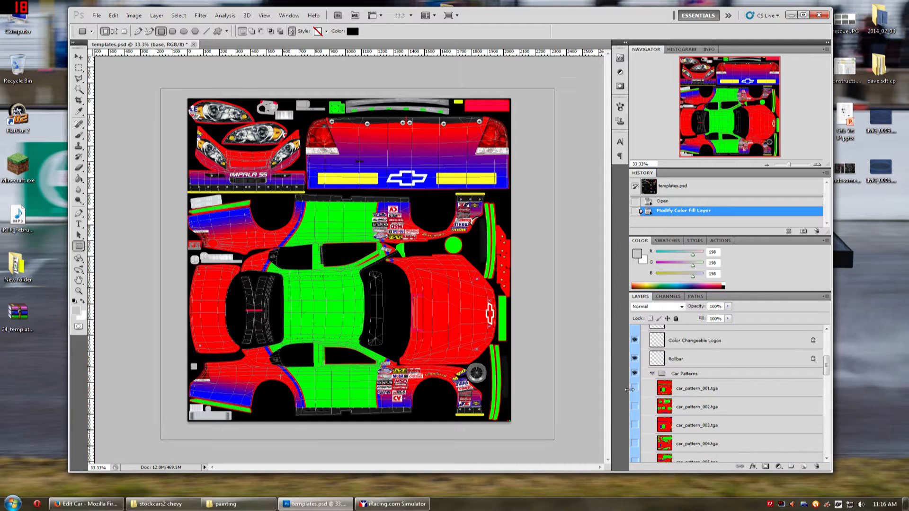
left_click(637, 427)
scroll(630, 379, "down", 6)
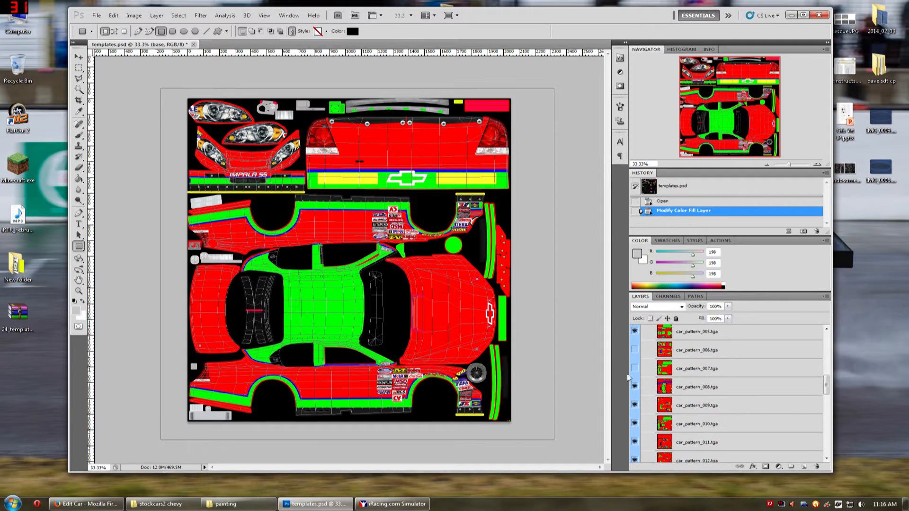
scroll(677, 369, "up", 8)
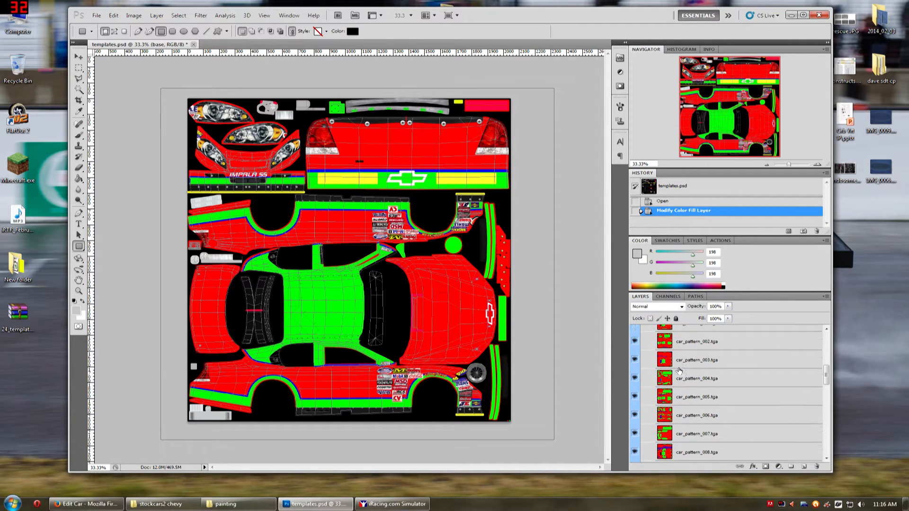
scroll(678, 367, "up", 5)
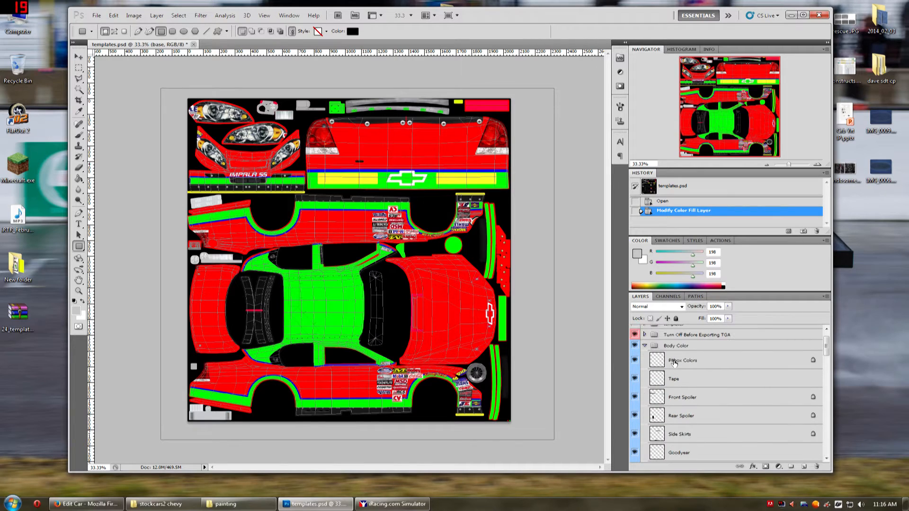
Hide the Turn Off Before Exporting TGA group and sample the pattern's green and blue with the Brush tool active.
left_click(634, 353)
scroll(668, 366, "down", 3)
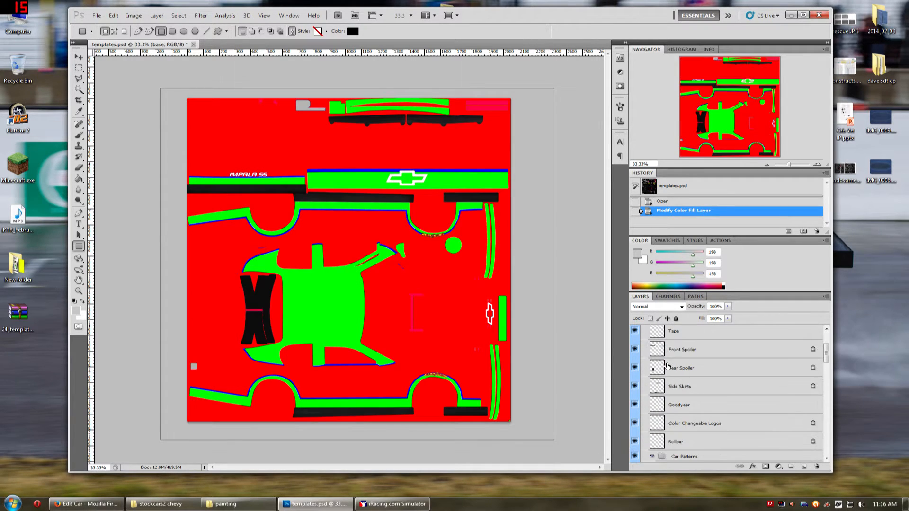
key("b")
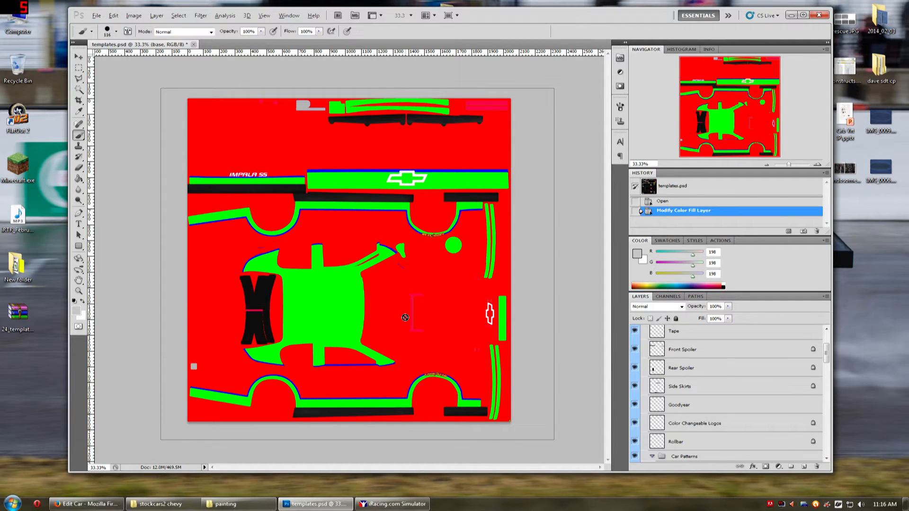
left_click(401, 298, "alt")
left_click(348, 311, "alt")
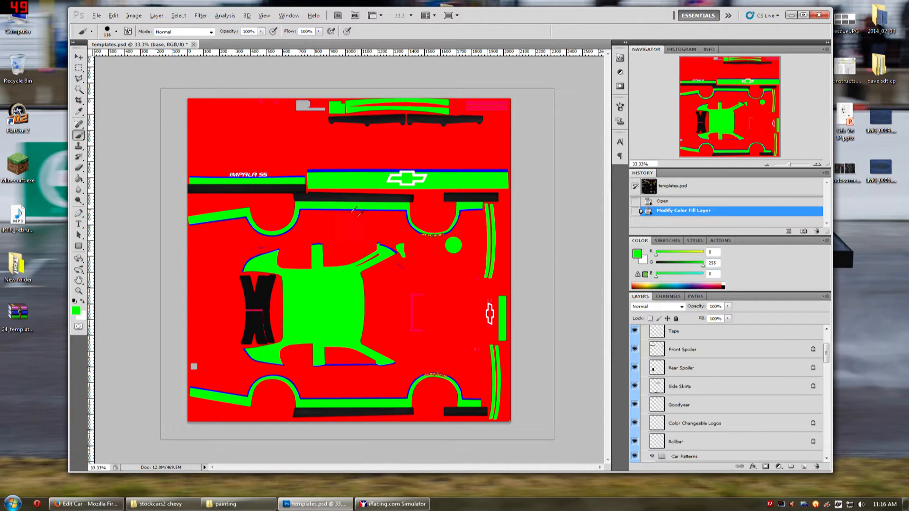
left_click(328, 169, "alt")
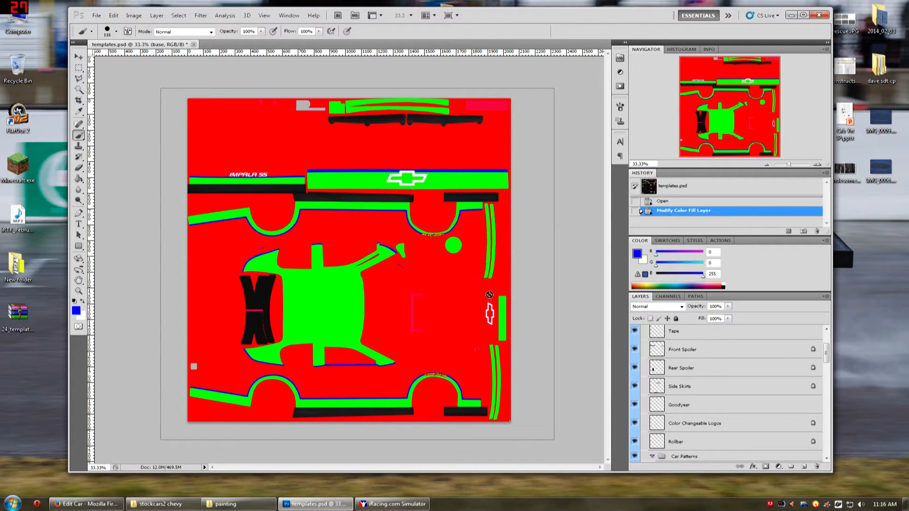
Hide the car_pattern_001.tga layer to reveal the second pattern and compare it with the Edit Car page in Firefox.
left_click(718, 351)
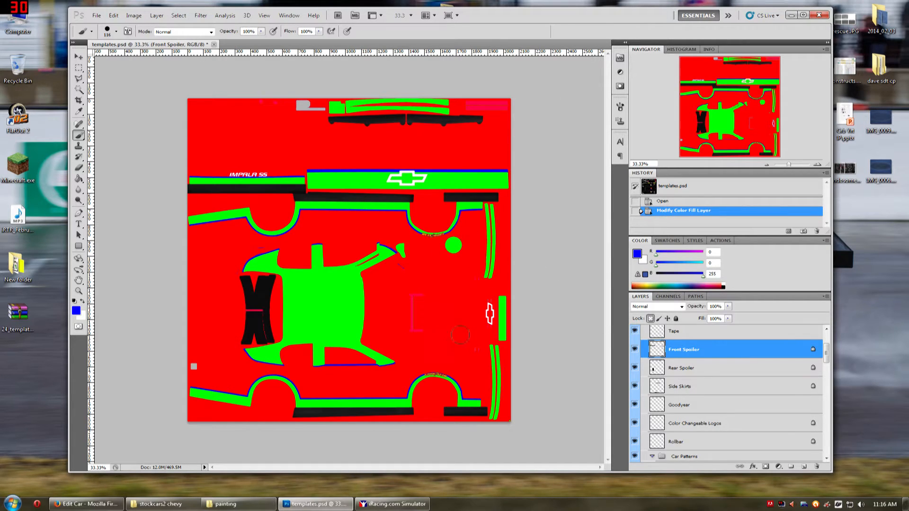
scroll(689, 391, "down", 5)
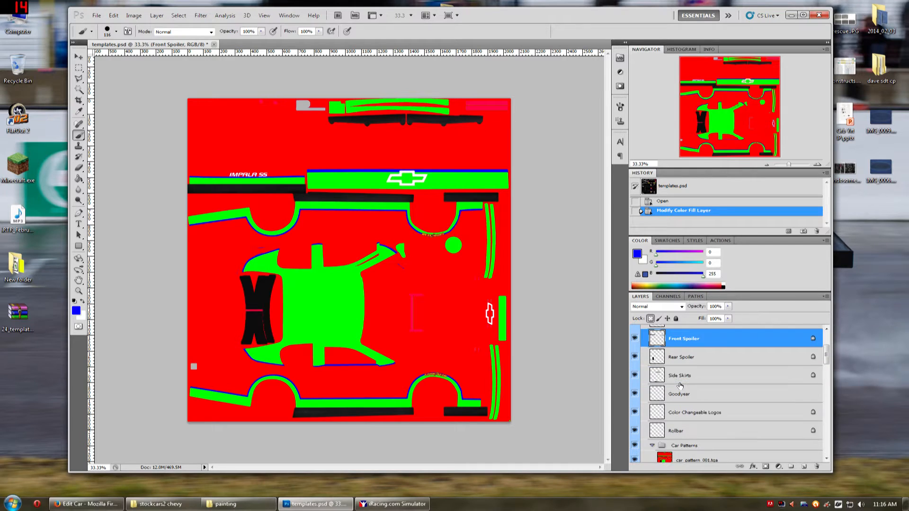
scroll(681, 386, "down", 2)
left_click(725, 407)
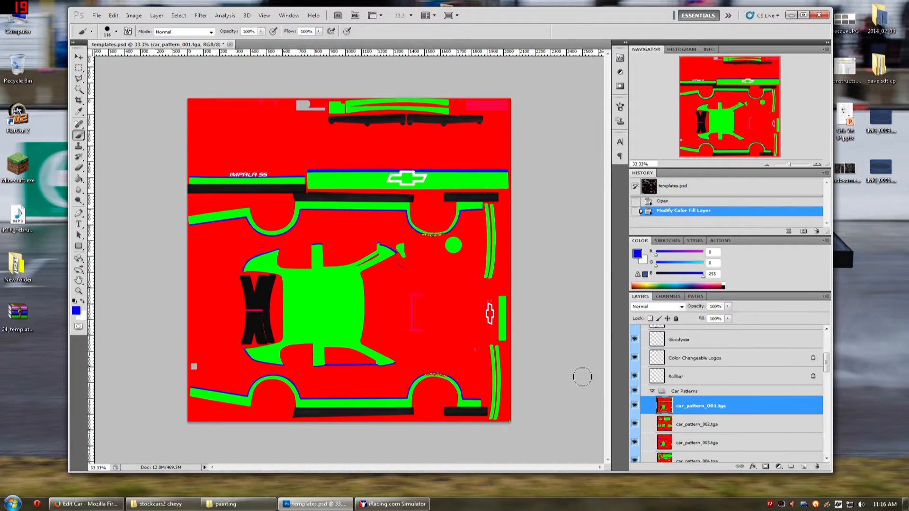
left_click(634, 406)
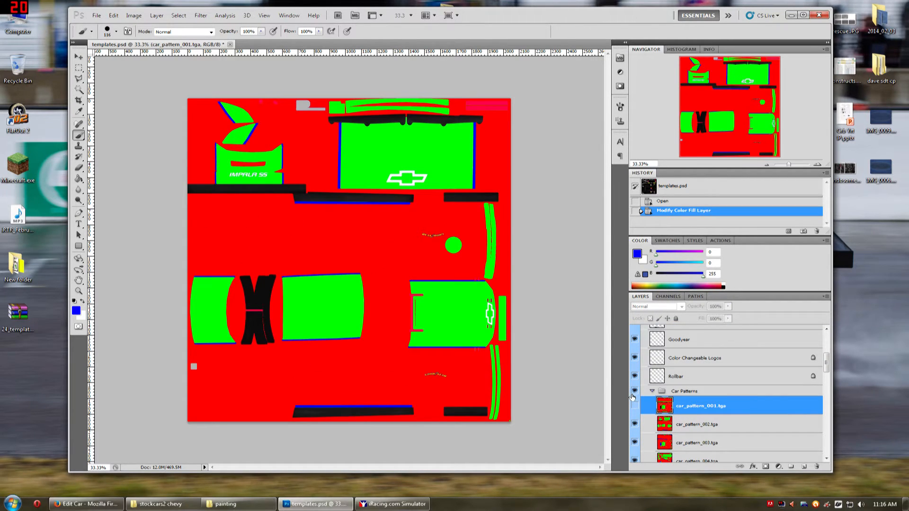
key("alt+Tab")
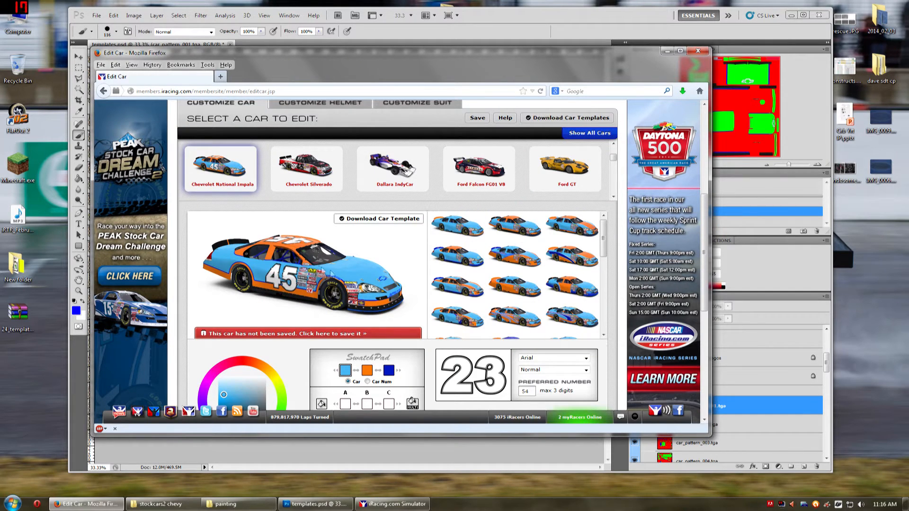
key("alt+Tab")
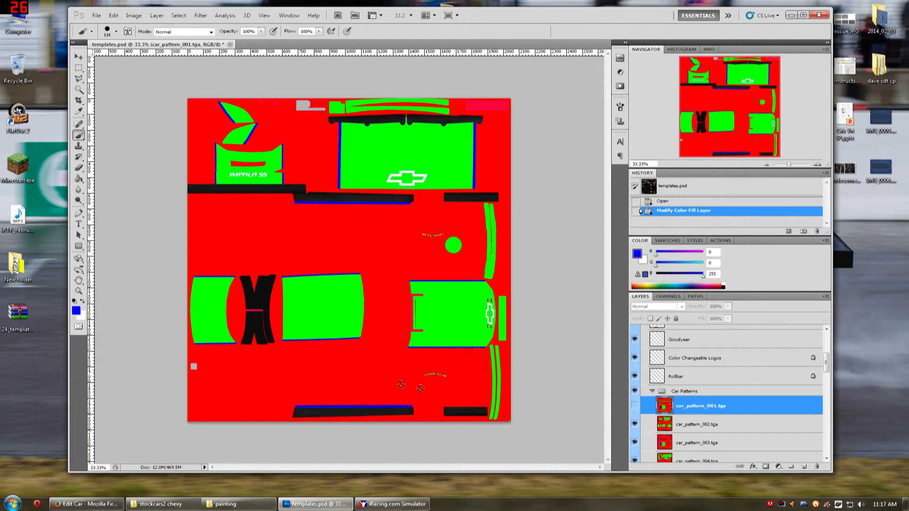
Toggle car_pattern_001.tga to compare the first two patterns with the cars in Firefox, leaving the layer shown in Photoshop.
key("alt+bracketleft")
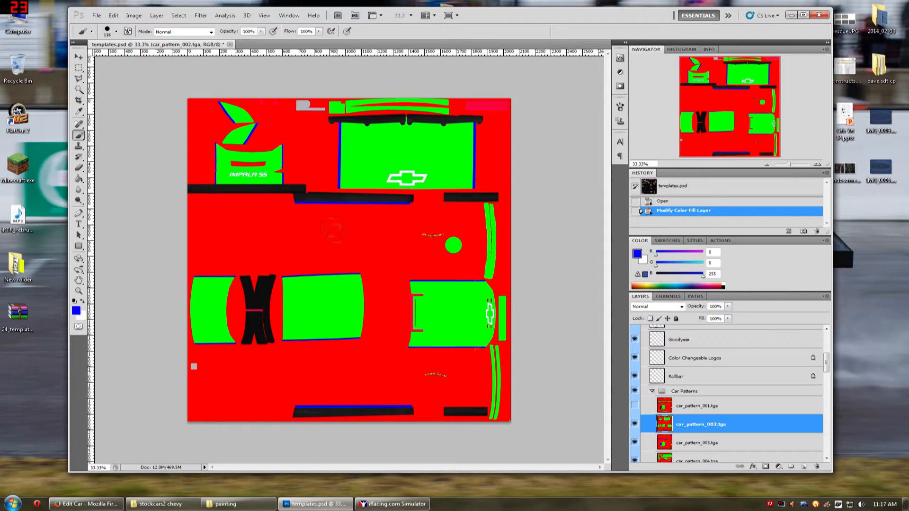
left_click(635, 406)
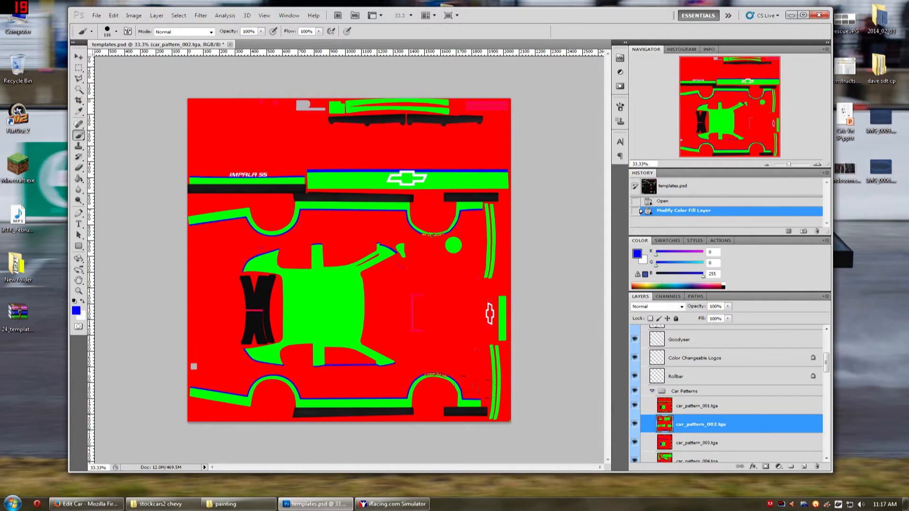
left_click(649, 405)
key("alt+Tab")
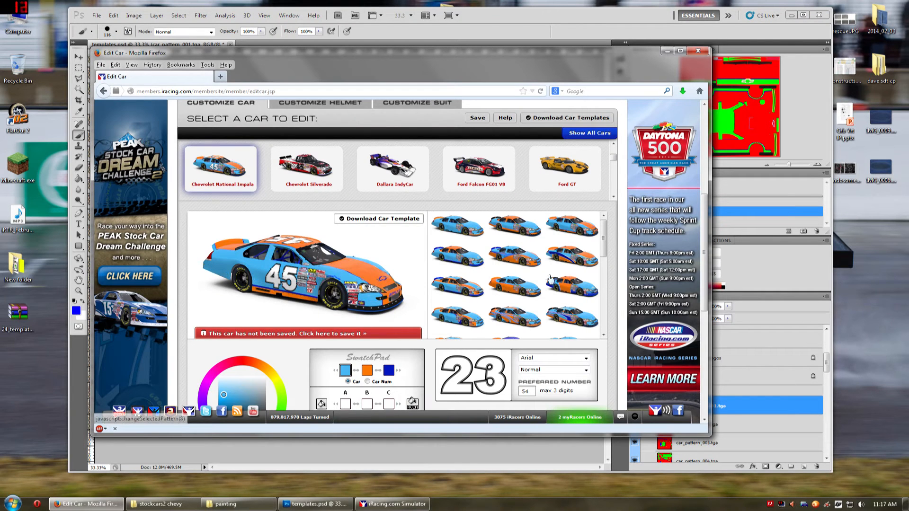
key("alt+Tab")
left_click(635, 406)
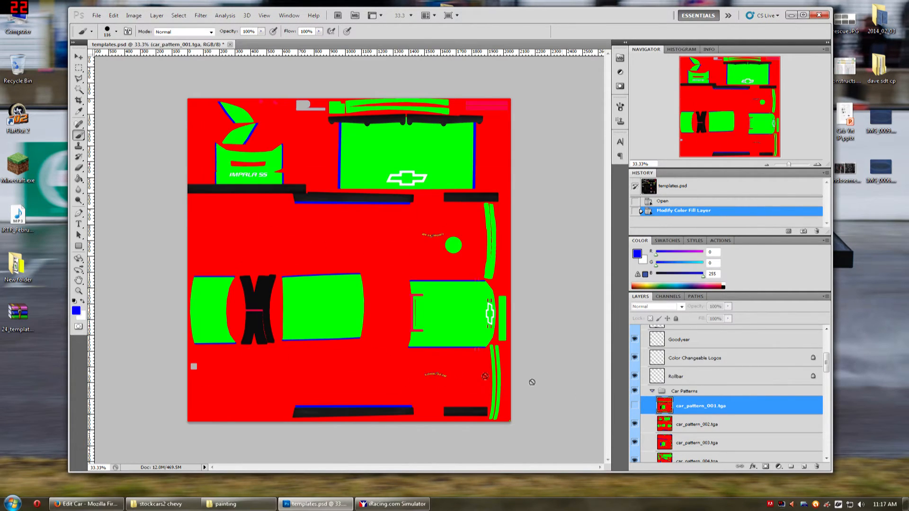
key("alt+Tab")
key("alt+Tab")
key("alt+Tab")
key("alt+Tab")
left_click(635, 406)
Collapse and hide the Car Patterns and Body Color groups, and show the Turn Off Before Exporting TGA group.
left_click(652, 391)
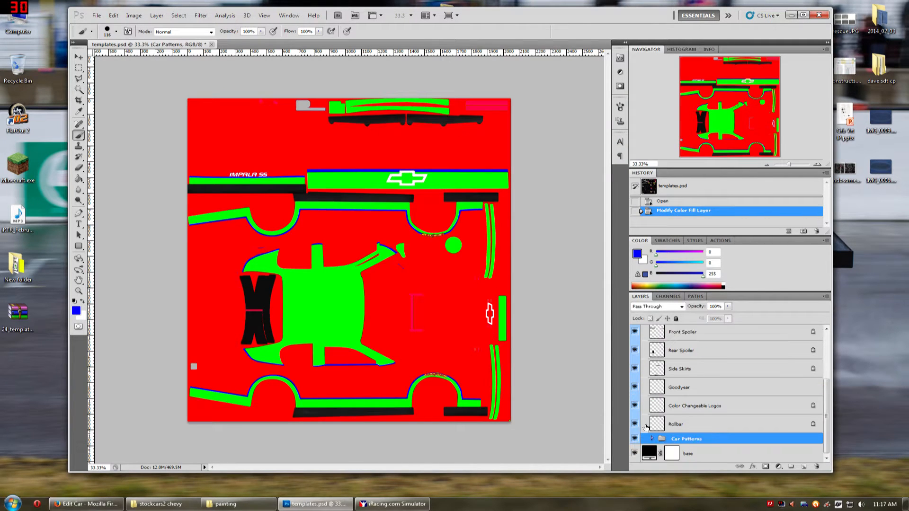
left_click(635, 439)
scroll(643, 425, "up", 5)
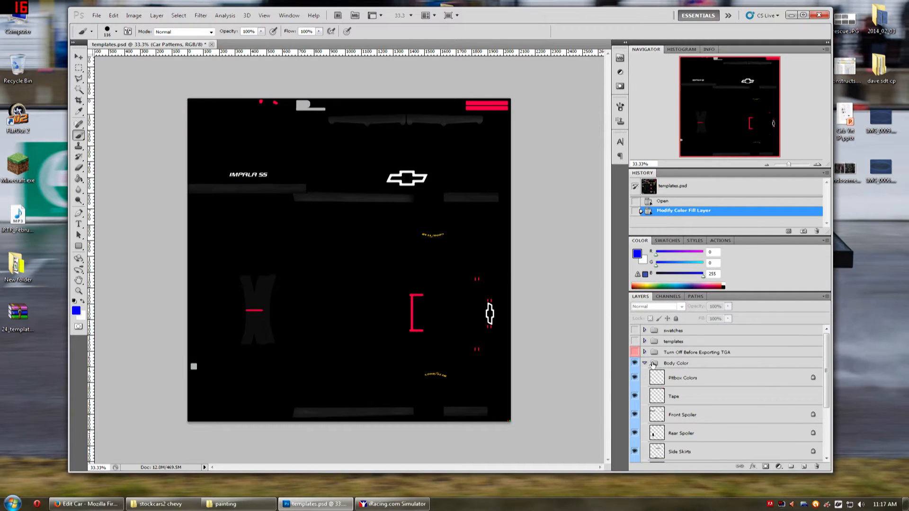
left_click(645, 363)
left_click(635, 363)
left_click(635, 352)
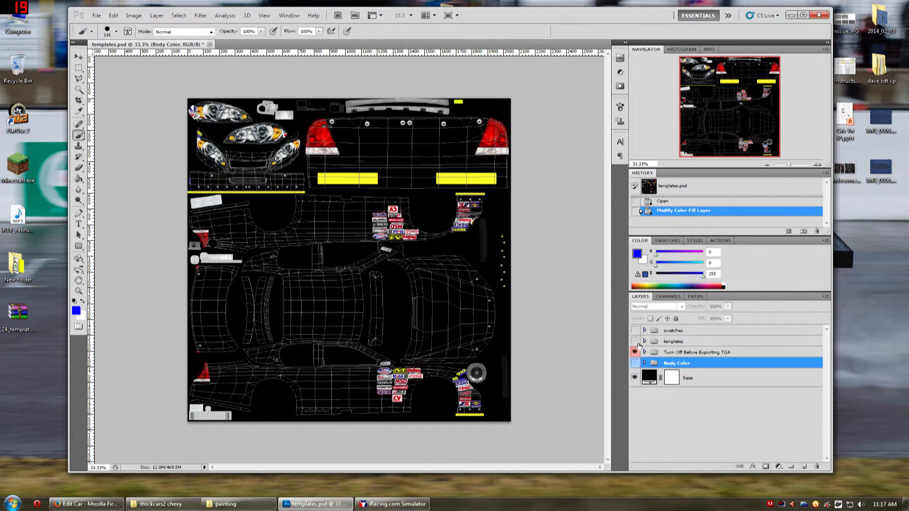
Show the templates group, preview its three car pattern copies one by one, restore their visibility and collapse the group.
left_click(635, 341)
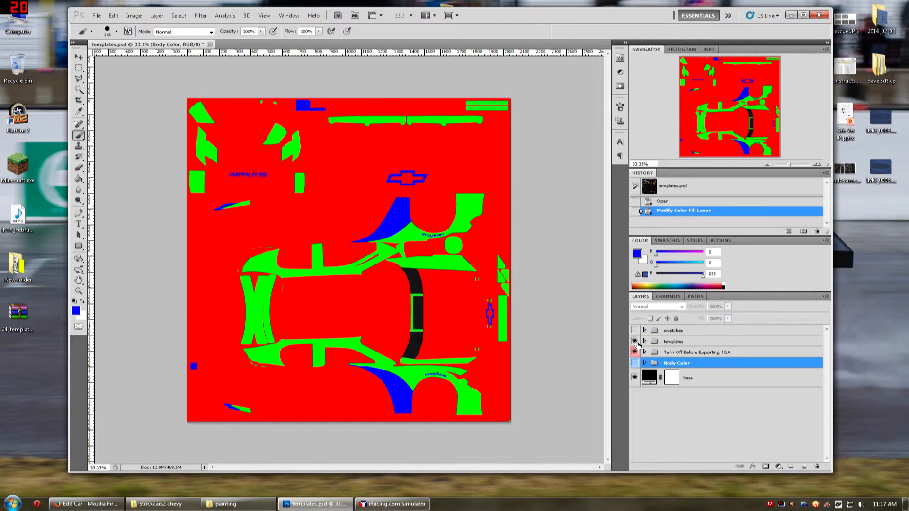
left_click(644, 342)
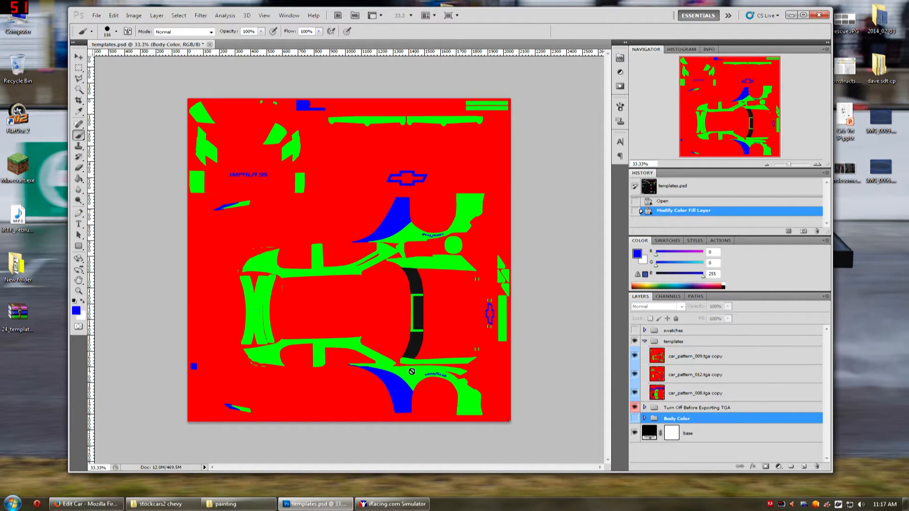
left_click(634, 356)
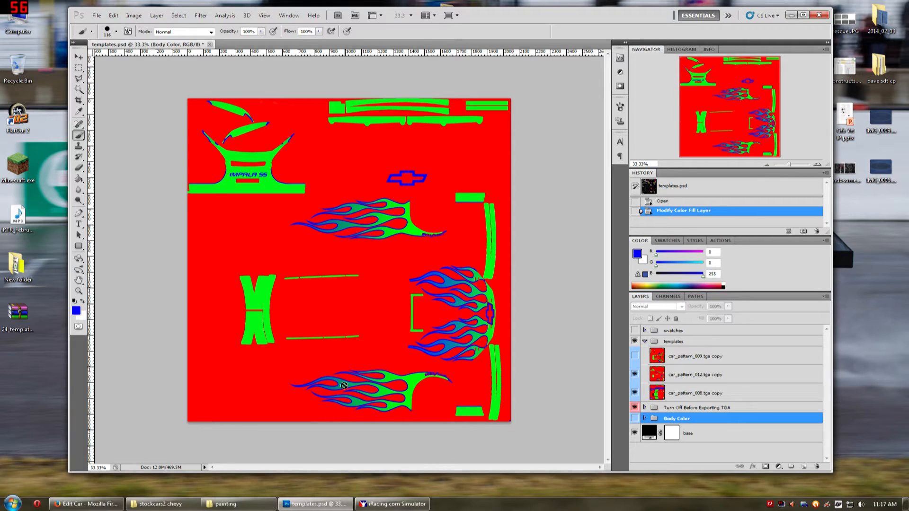
left_click(634, 375)
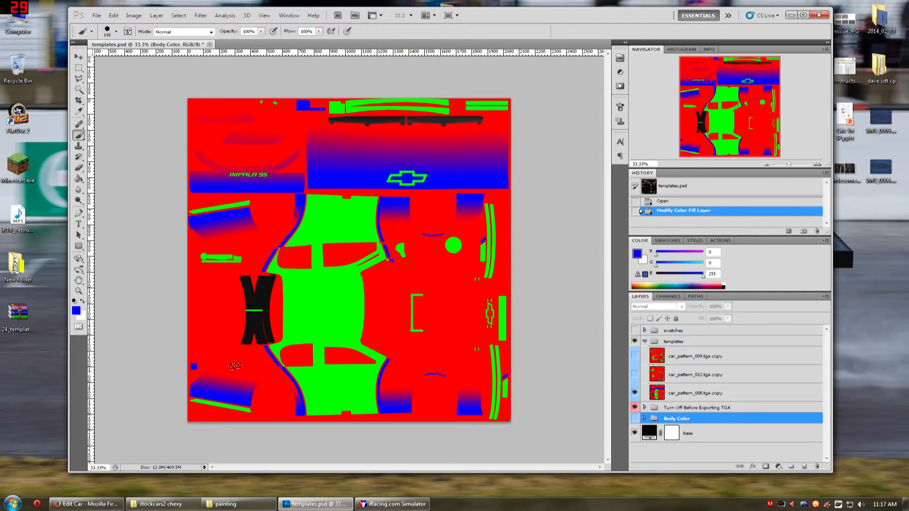
left_click(634, 356)
left_click(645, 341)
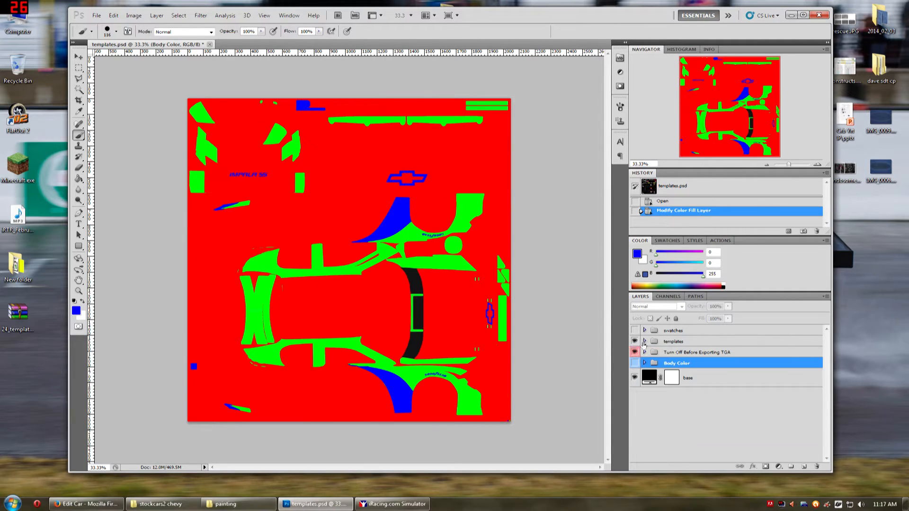
Hide the templates group and briefly show the swatches group to view its color samples over the wireframe.
left_click(634, 331)
left_click(635, 342)
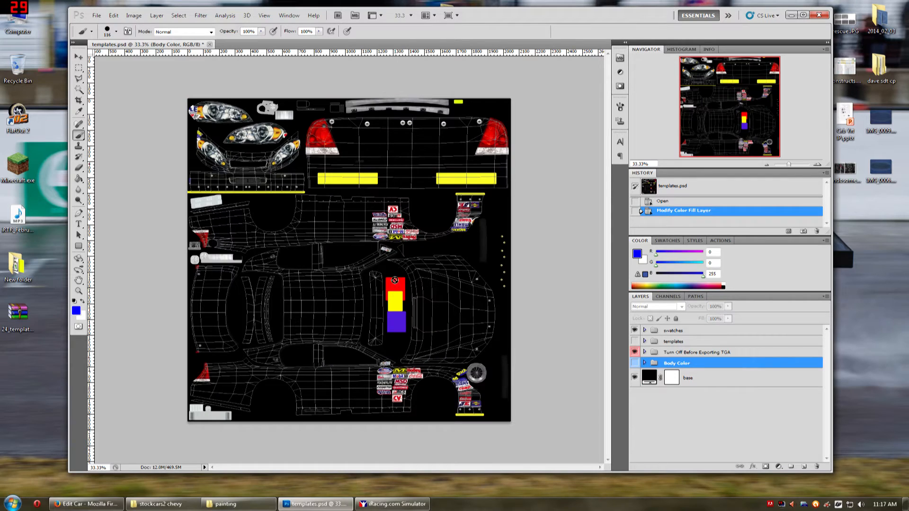
left_click(634, 331)
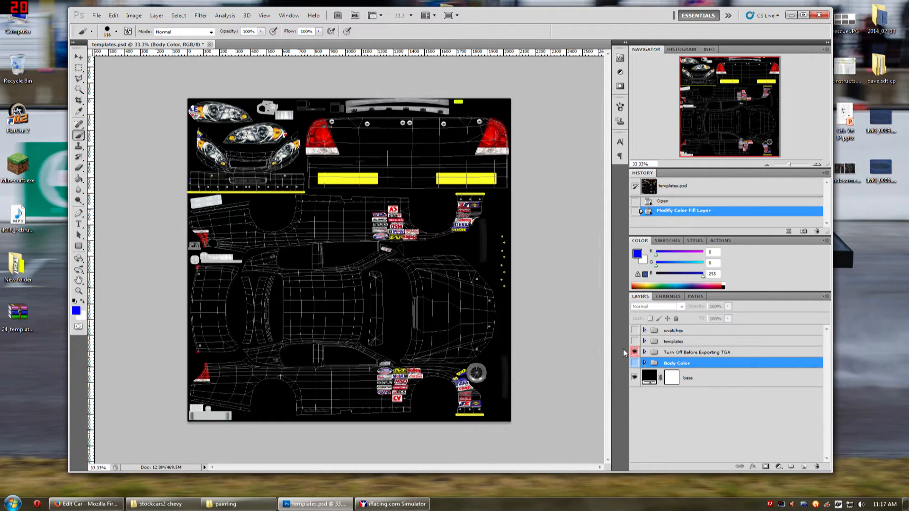
View the document's color channels, set the foreground color's green value to 255 for cyan, and return to the layers.
left_click(666, 297)
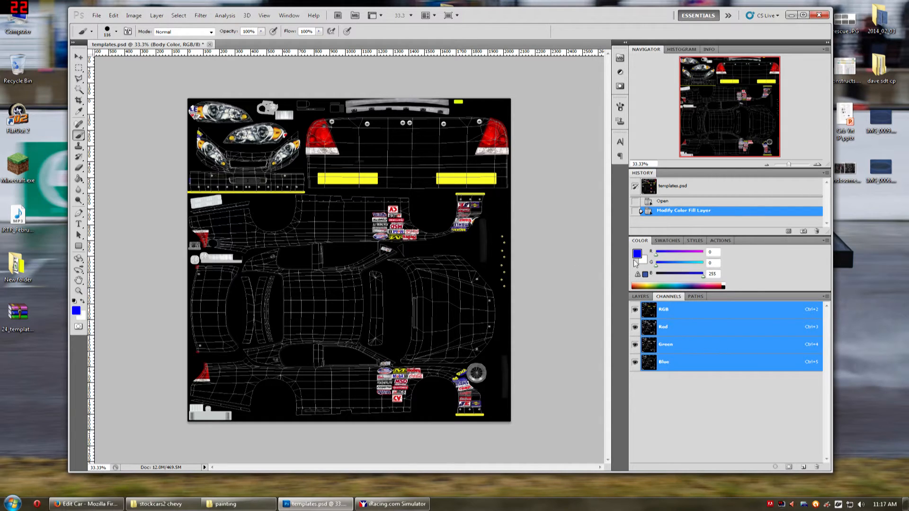
left_click_drag(660, 266, 701, 264)
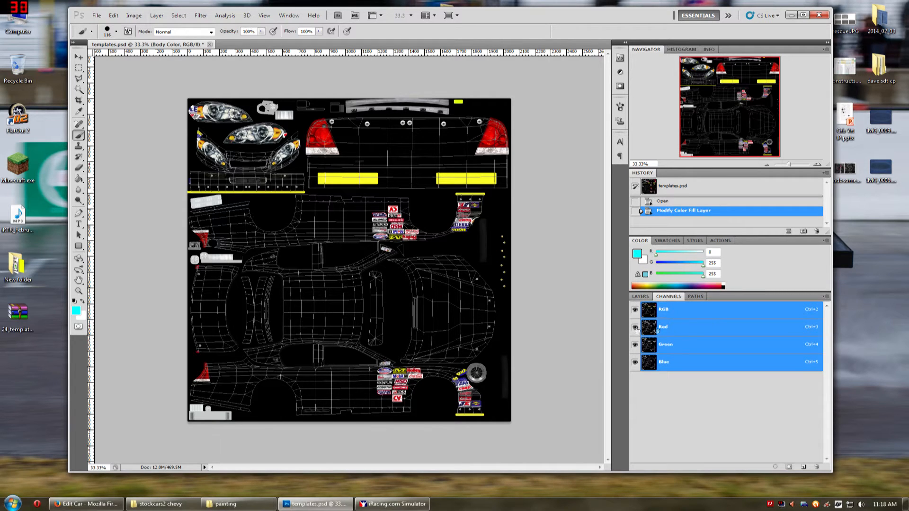
left_click(640, 297)
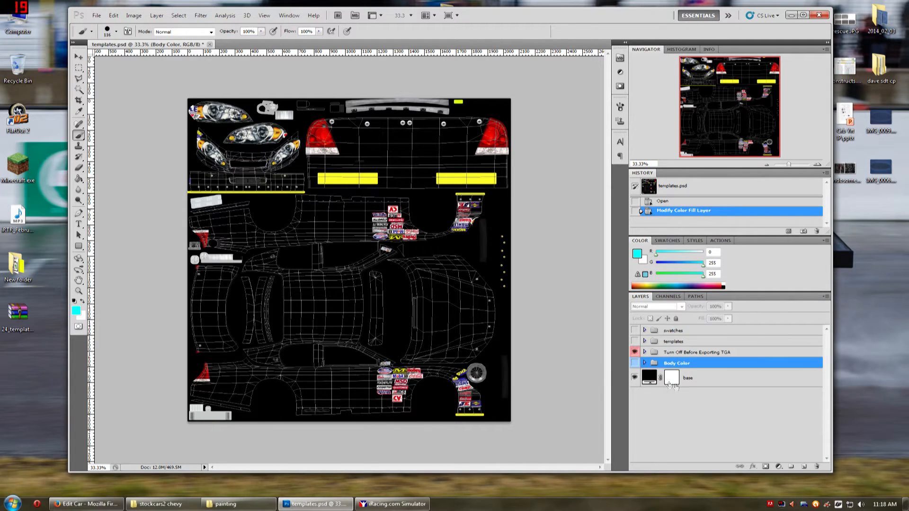
Expand, select and show the templates group, toggling car_pattern_009.tga copy off and back on.
left_click(645, 341)
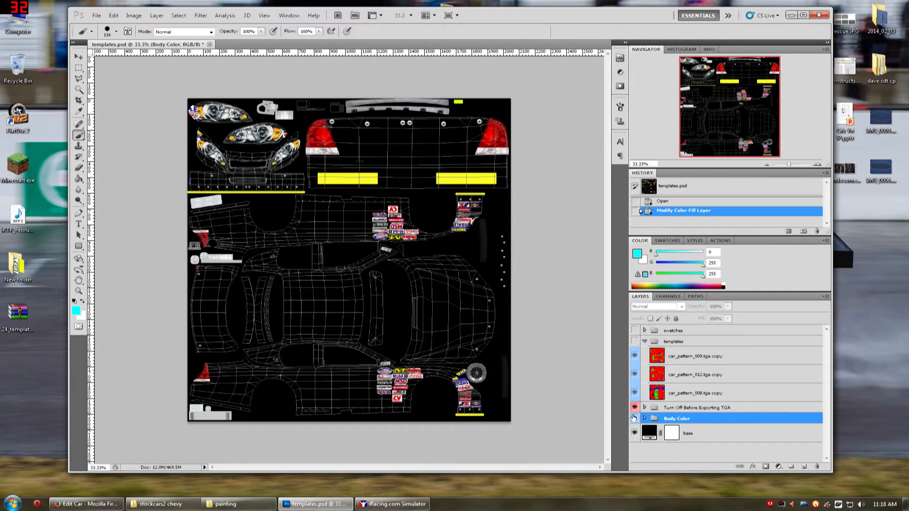
left_click(663, 341)
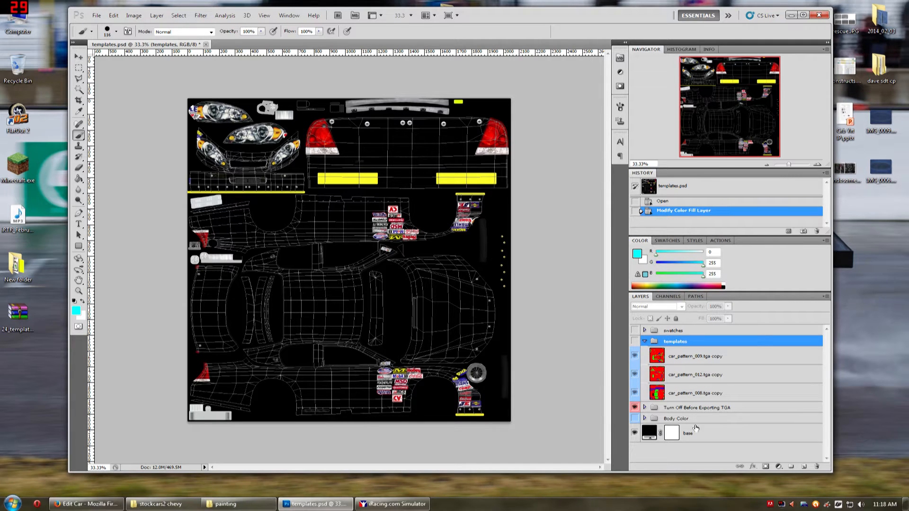
left_click(635, 343)
left_click(635, 356)
left_click(635, 356)
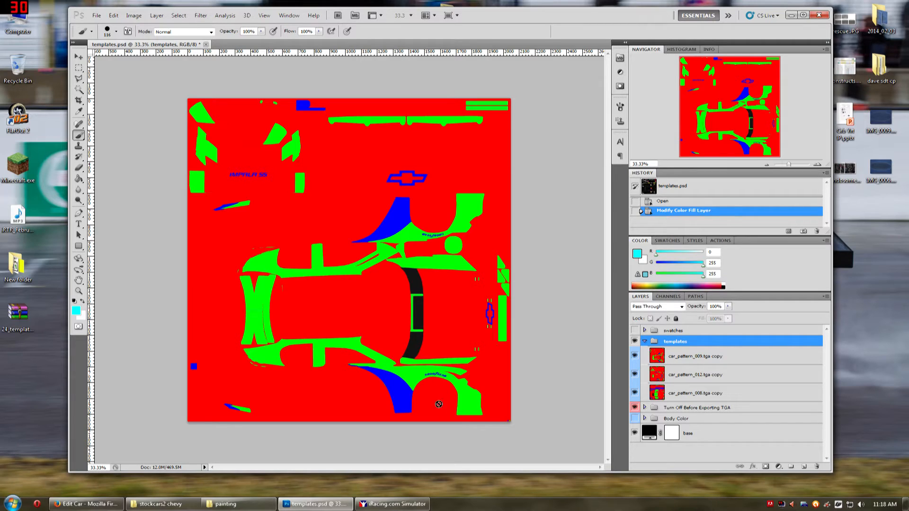
Load the green channel of the car pattern as a selection and return to the layers with all RGB channels shown.
left_click(666, 297)
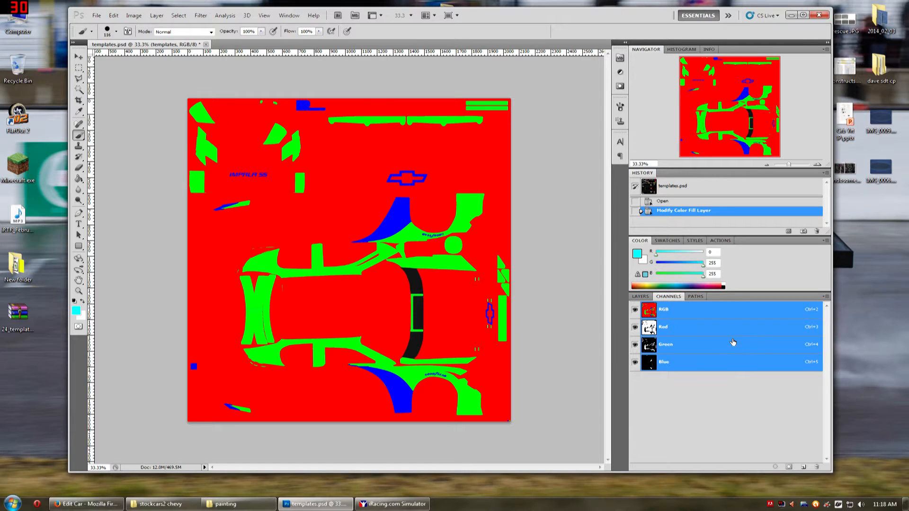
left_click(723, 350)
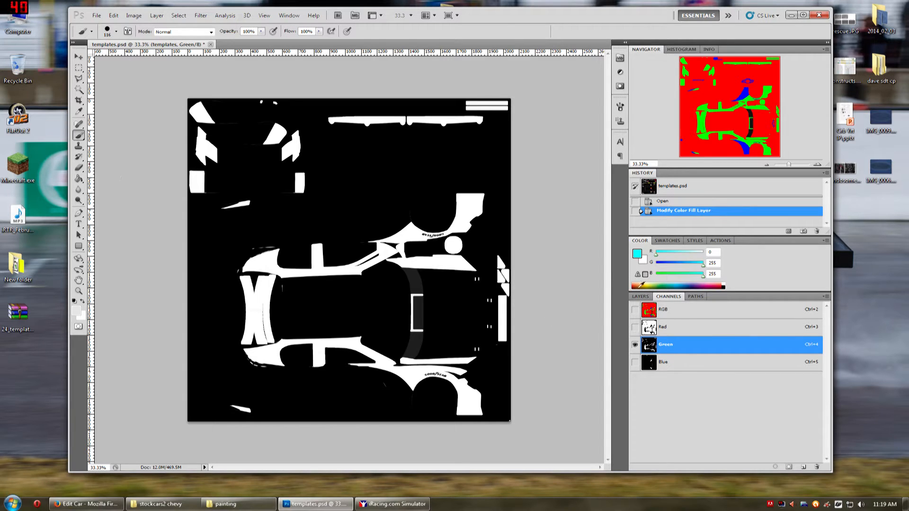
left_click(78, 89)
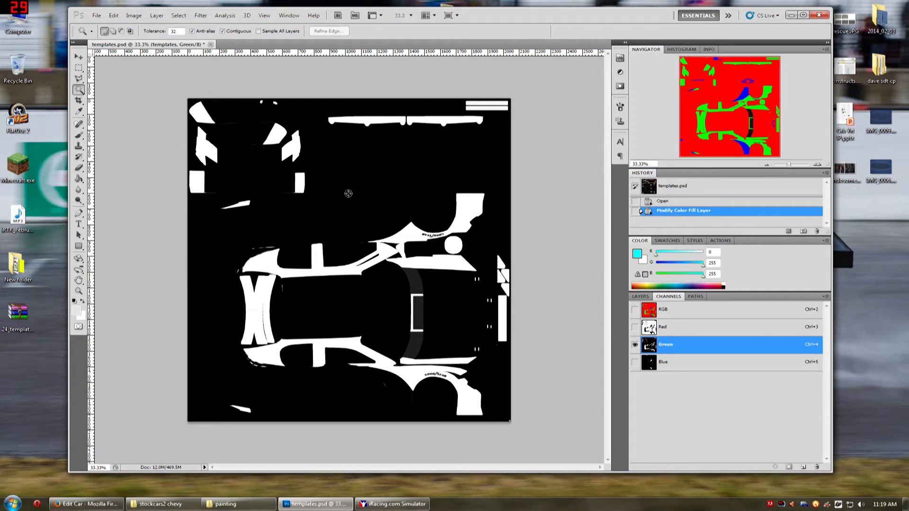
left_click(78, 57)
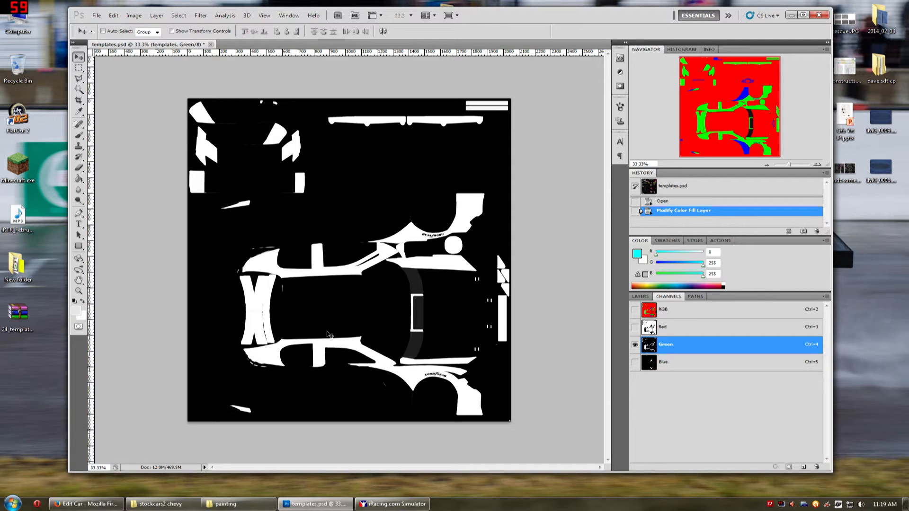
left_click(775, 466)
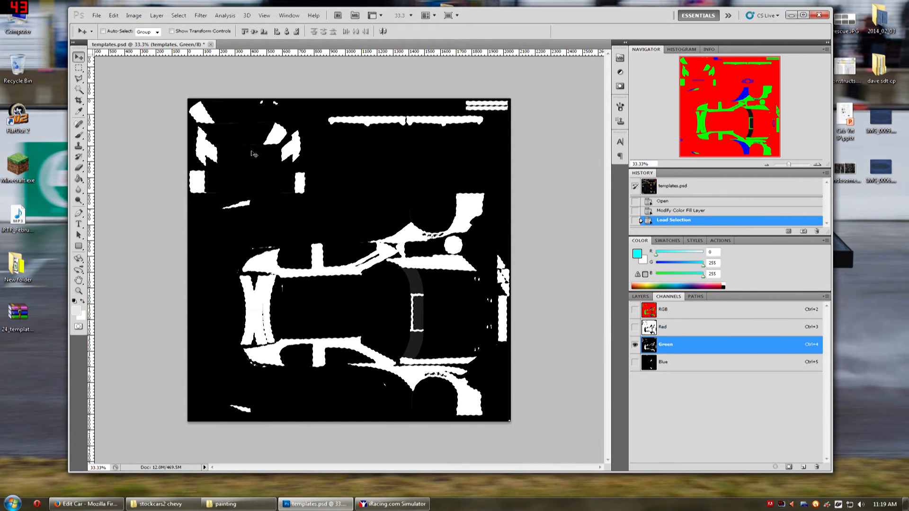
left_click(716, 315)
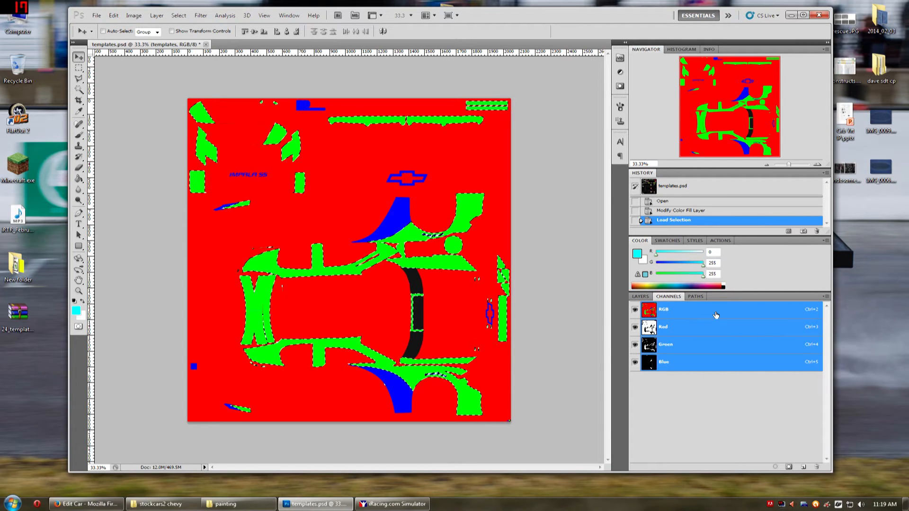
left_click(645, 297)
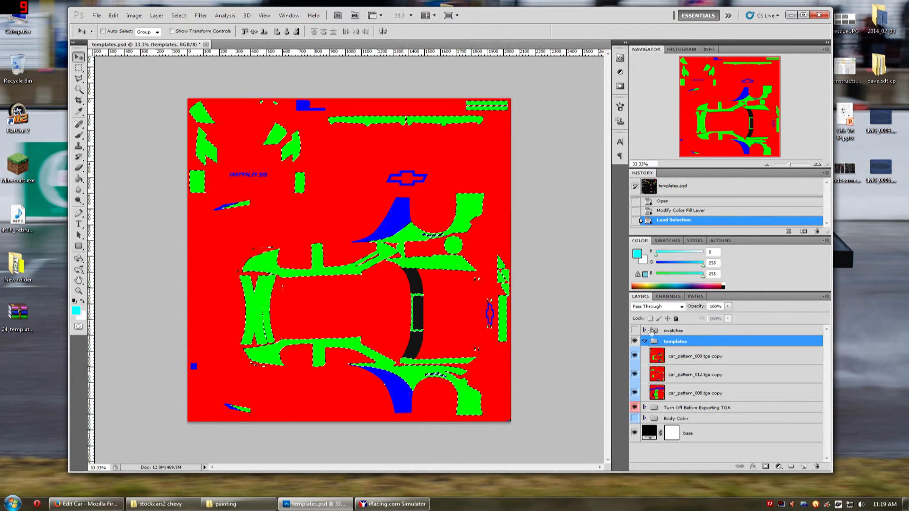
Collapse the templates group and add a new group named "base paint" directly above the Body Color group.
left_click(644, 342)
left_click(690, 365)
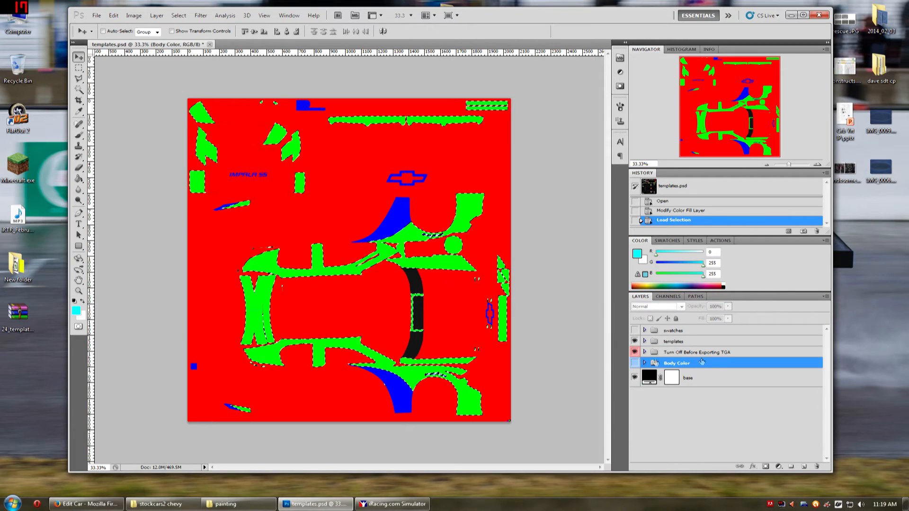
left_click(791, 467)
double_click(674, 363)
type("base paint")
key("Return")
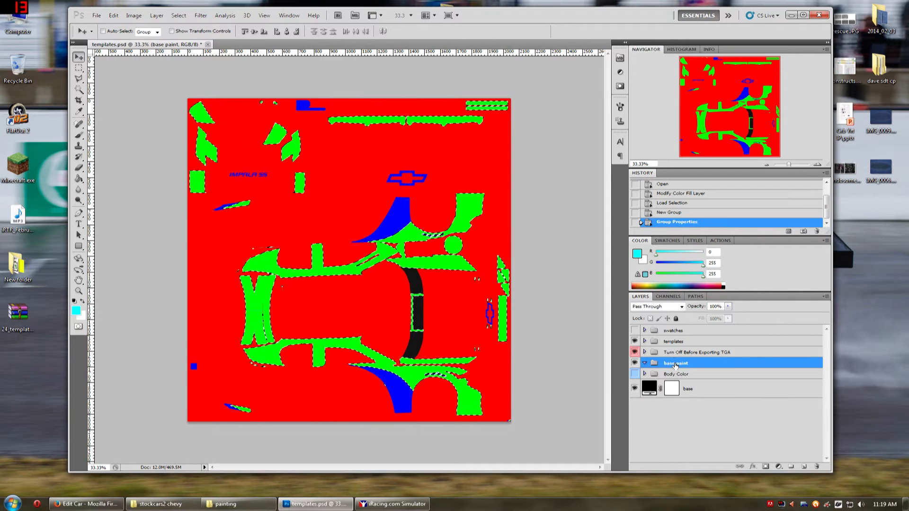
Draw a cyan rectangle shape over the whole canvas in base paint, hide the templates group, and mask the shape with the selection.
left_click(79, 247)
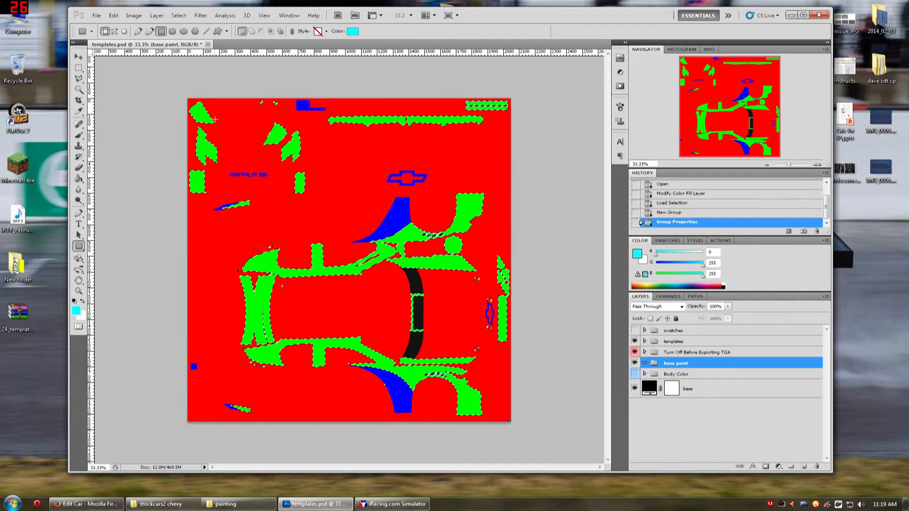
mouse_move(186, 102)
left_mouse_down()
mouse_move(371, 328)
mouse_move(489, 422)
mouse_move(525, 431)
mouse_move(515, 429)
left_mouse_up()
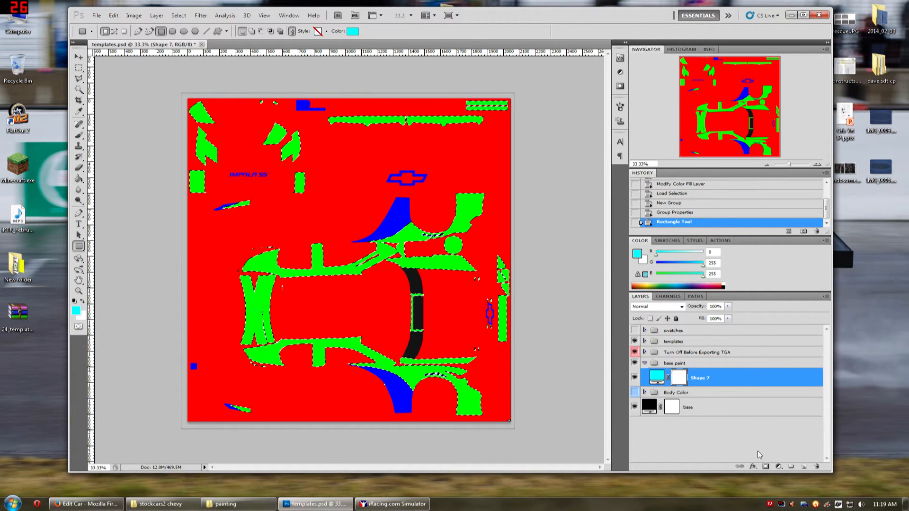
left_click(634, 341)
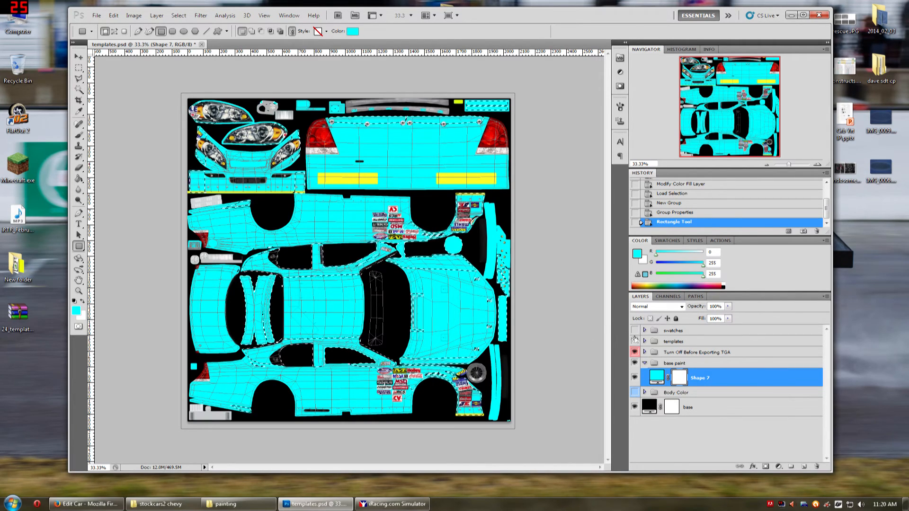
left_click(765, 467)
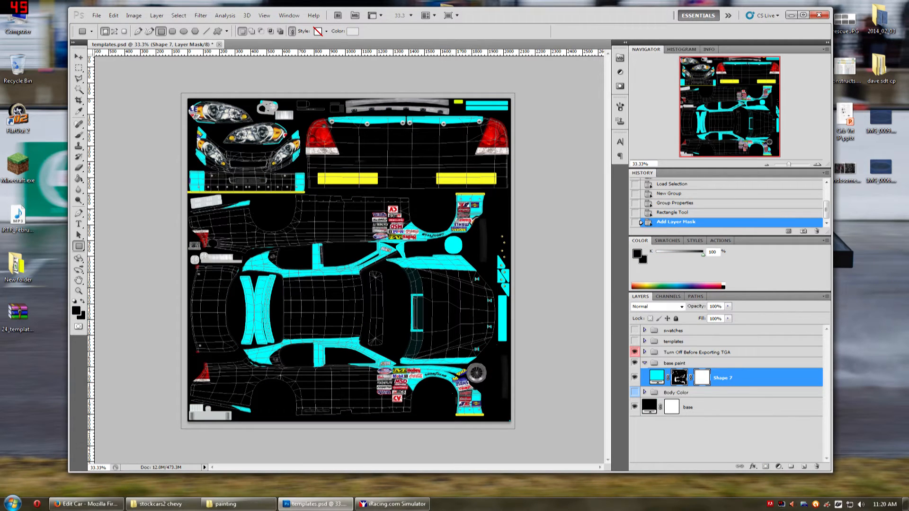
Show the swatches group, recolor the masked cyan shape with the purple swatch, and hide the swatches again.
left_click(630, 329)
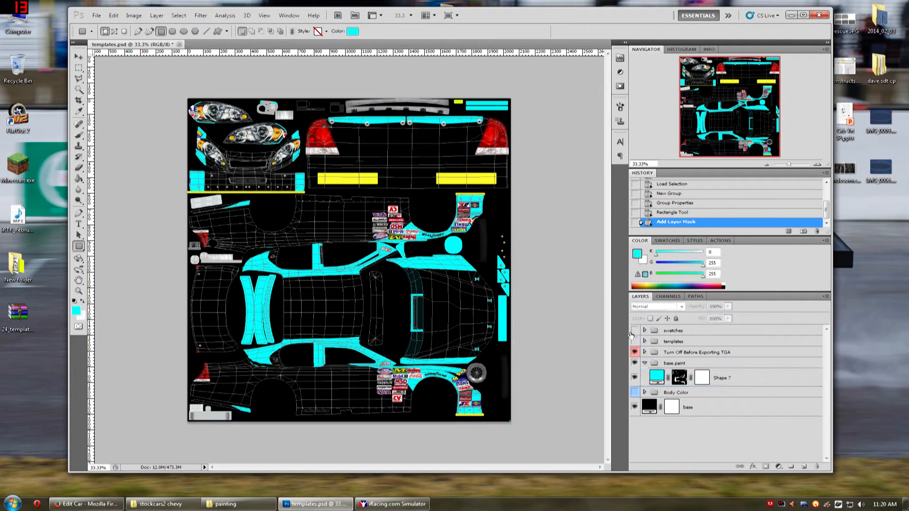
left_click(634, 331)
left_click(659, 377)
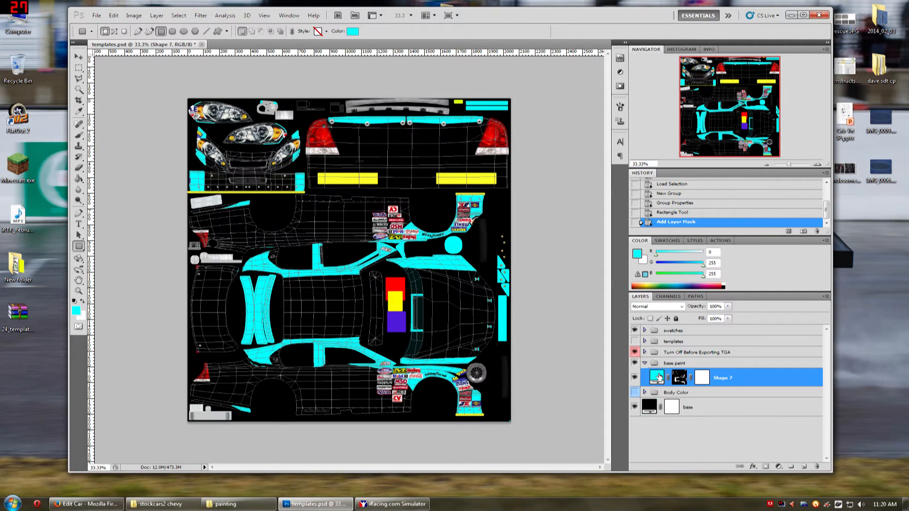
double_click(657, 377)
left_click(396, 321)
left_click(450, 63)
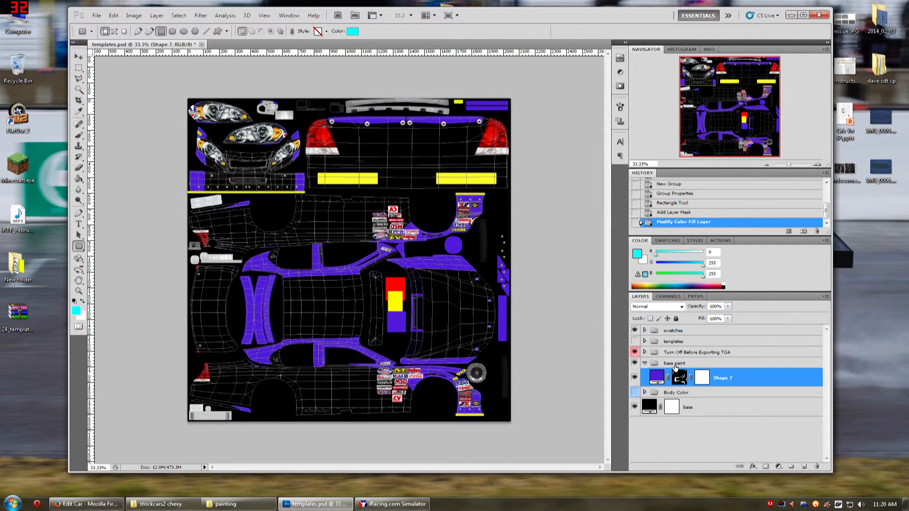
left_click(634, 330)
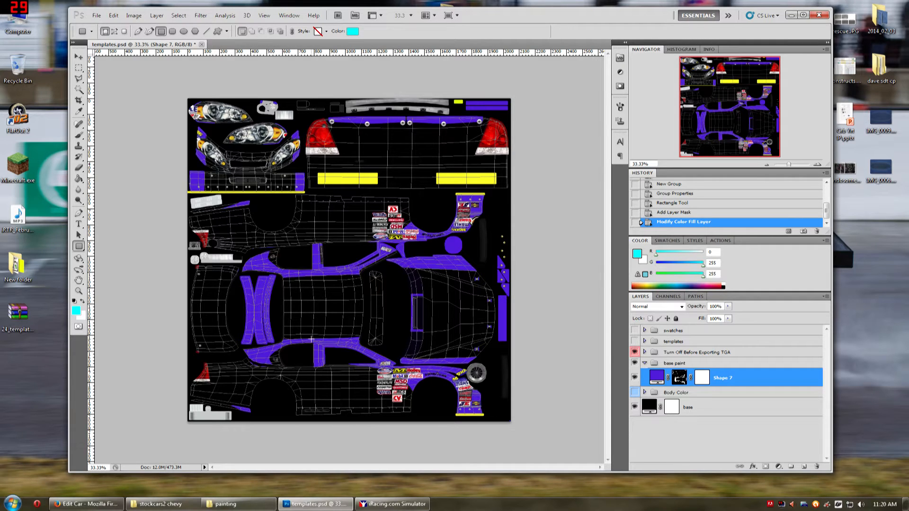
Show the templates group, hide car_pattern_009.tga copy to expose the flame pattern, and collapse the group.
left_click(635, 341)
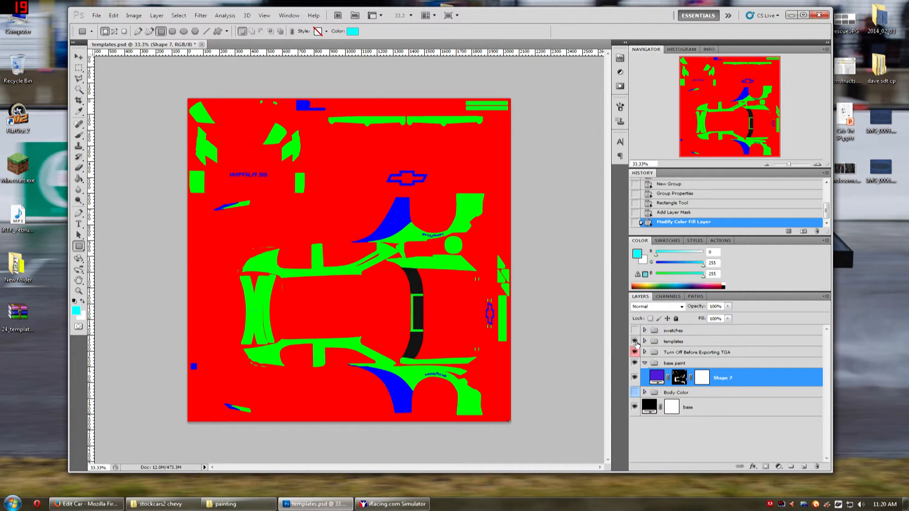
left_click(645, 342)
left_click(635, 356)
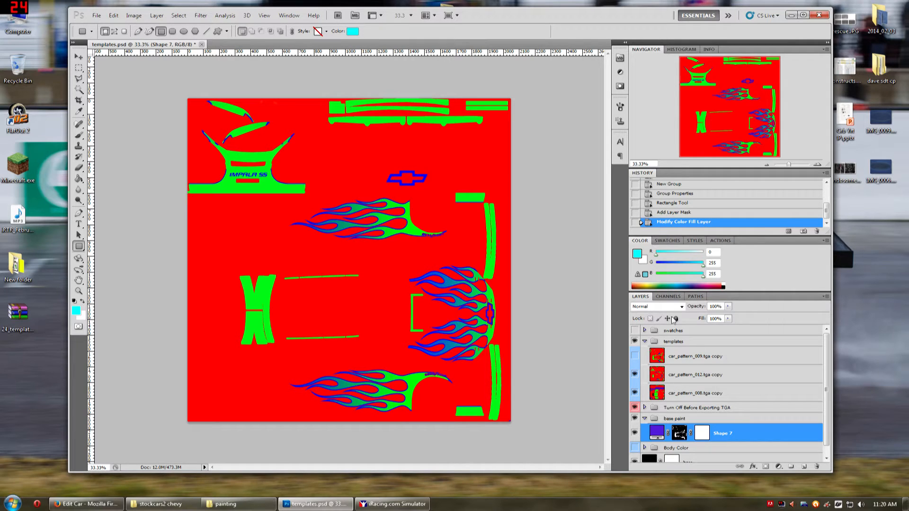
left_click(644, 342)
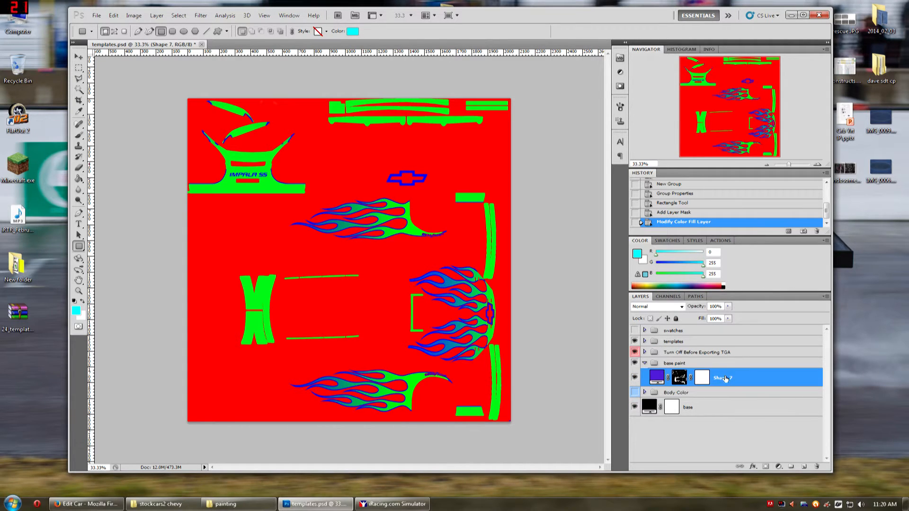
Load the flame pattern's green channel as a selection, restore the RGB view, and return to the layers.
left_click(676, 300)
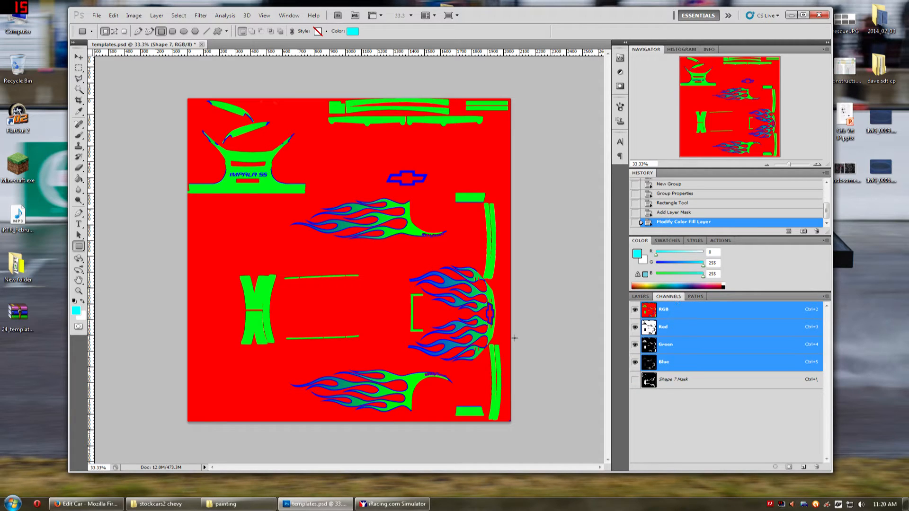
left_click(718, 349)
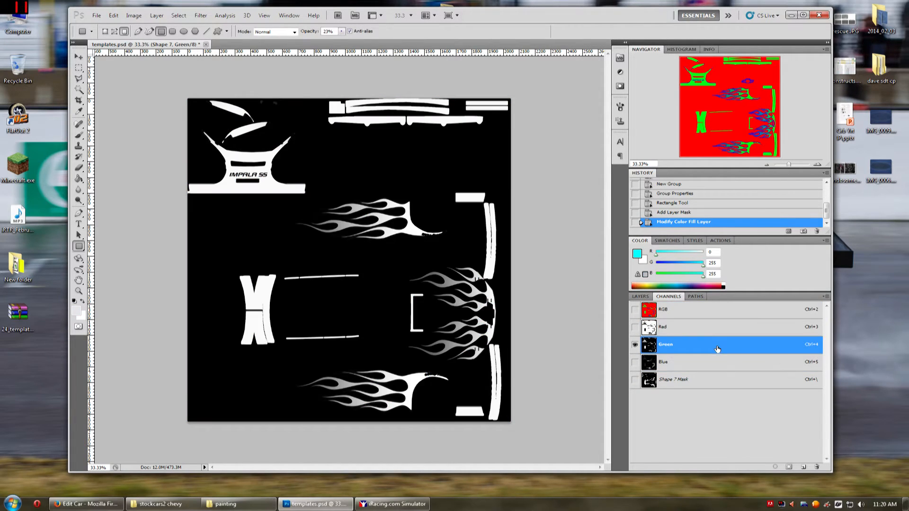
left_click(776, 467)
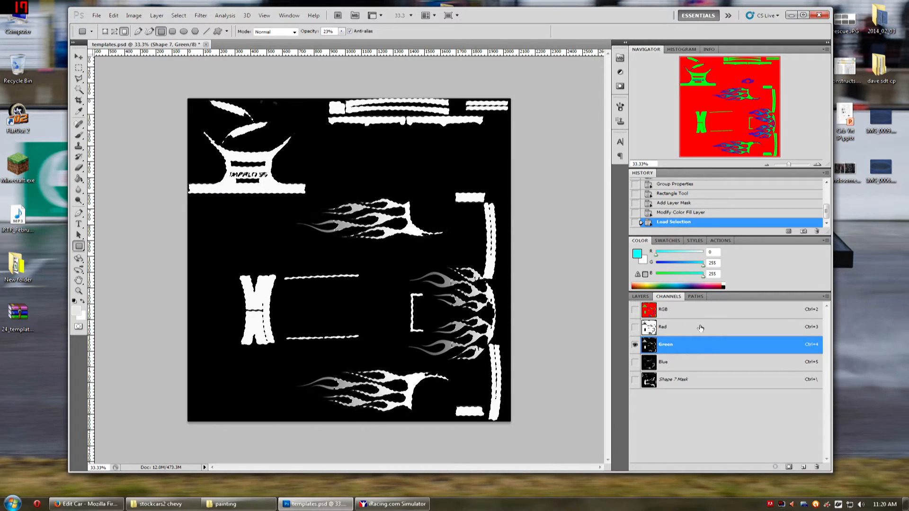
left_click(694, 310)
left_click(640, 297)
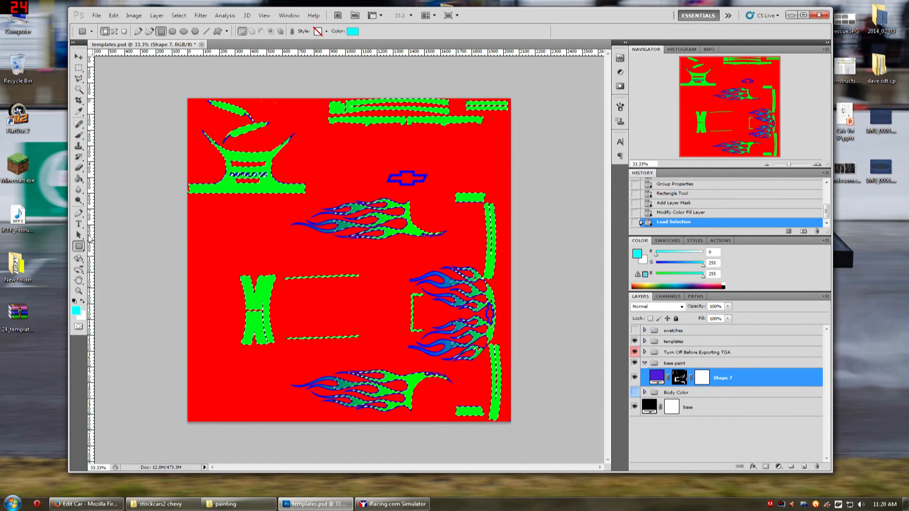
Draw a second cyan rectangle over the whole canvas, mask it with the flame selection, and hide the templates group.
left_click_drag(179, 87, 523, 433)
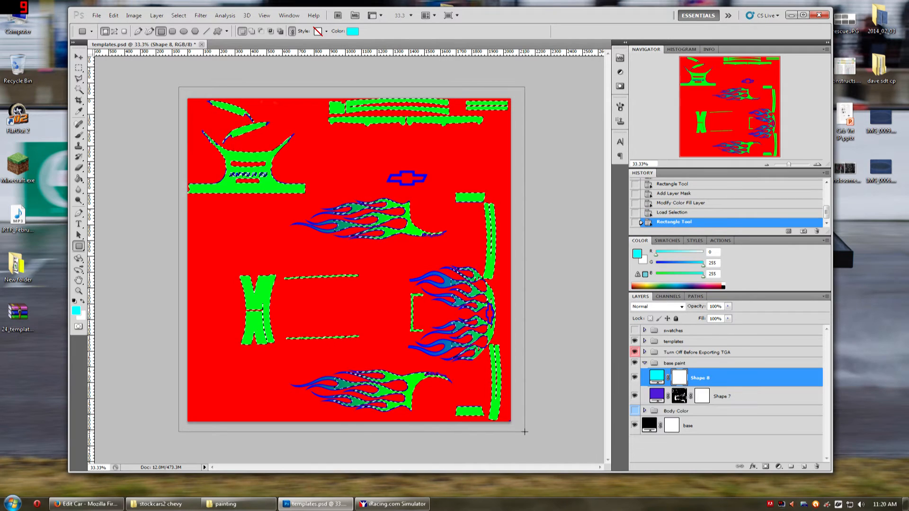
left_click(766, 467)
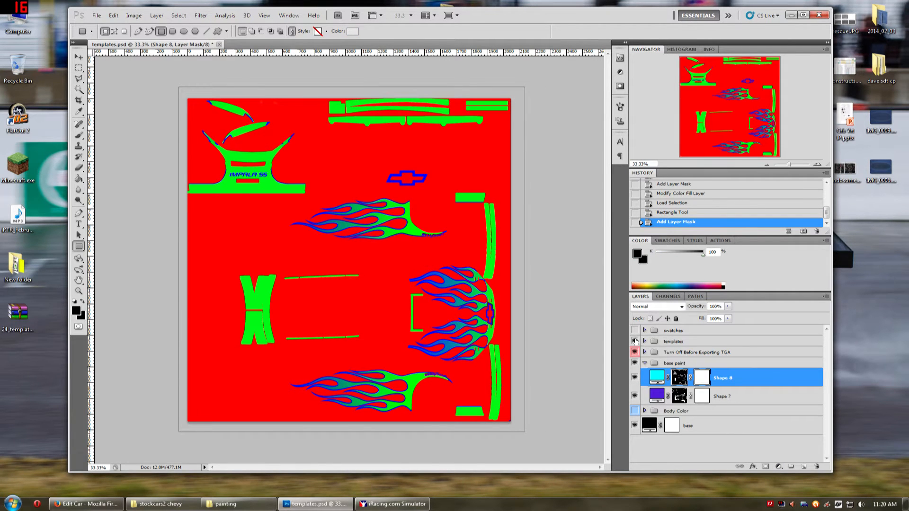
left_click(635, 341)
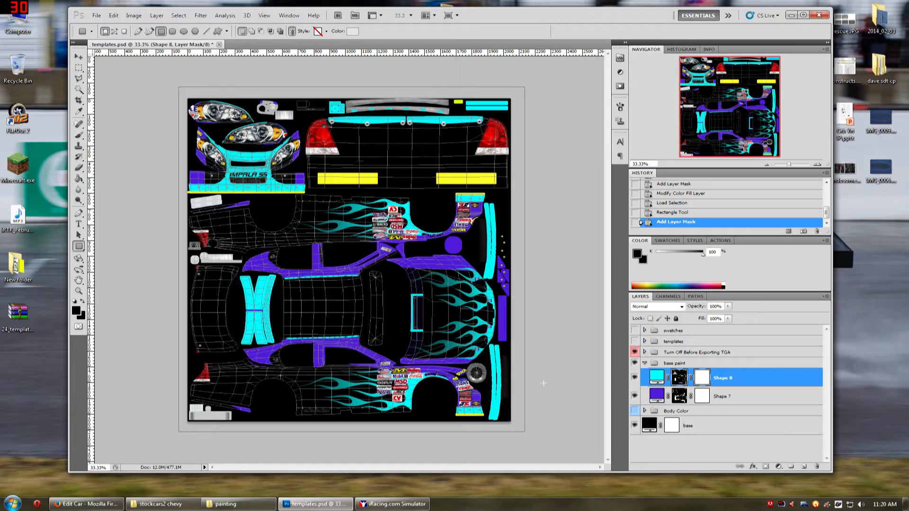
Show the swatches, recolor the cyan flame shape with the yellow swatch, and move its layer below the purple shape.
left_click(635, 330)
double_click(647, 374)
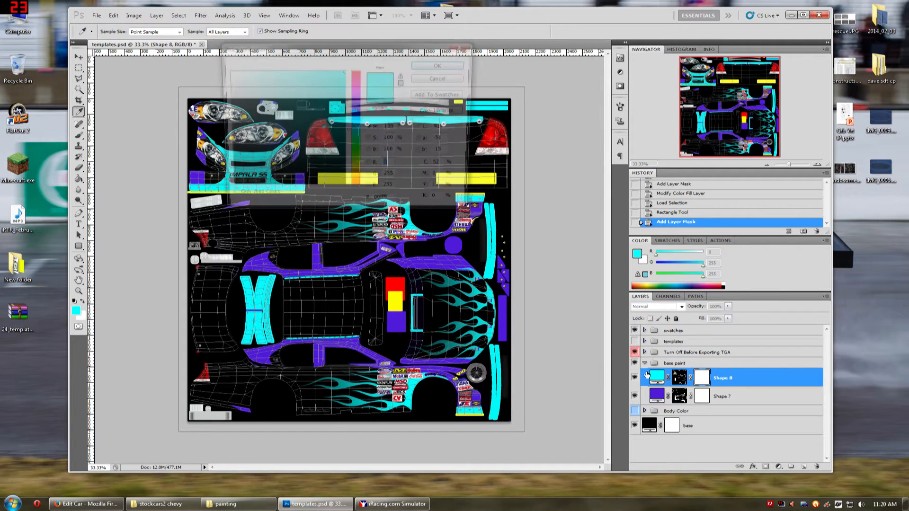
left_click(395, 301)
key("Return")
key("u")
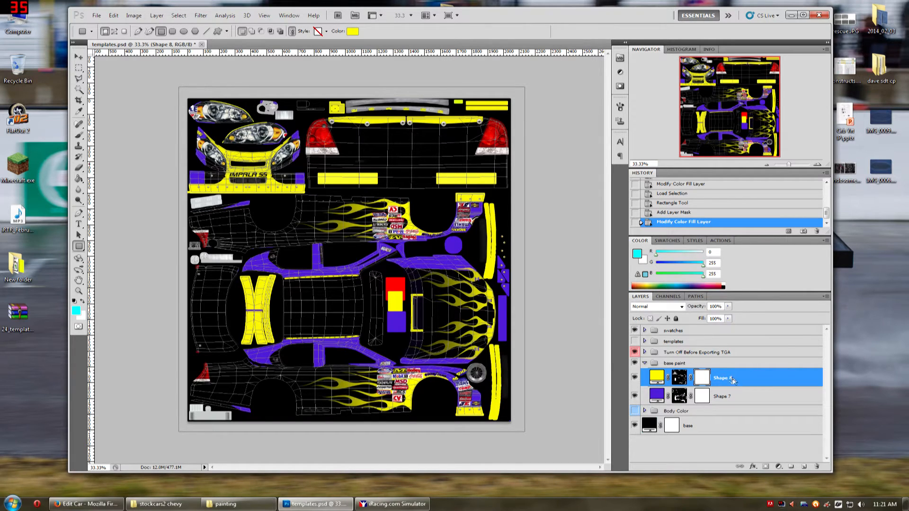
key("ctrl+bracketleft")
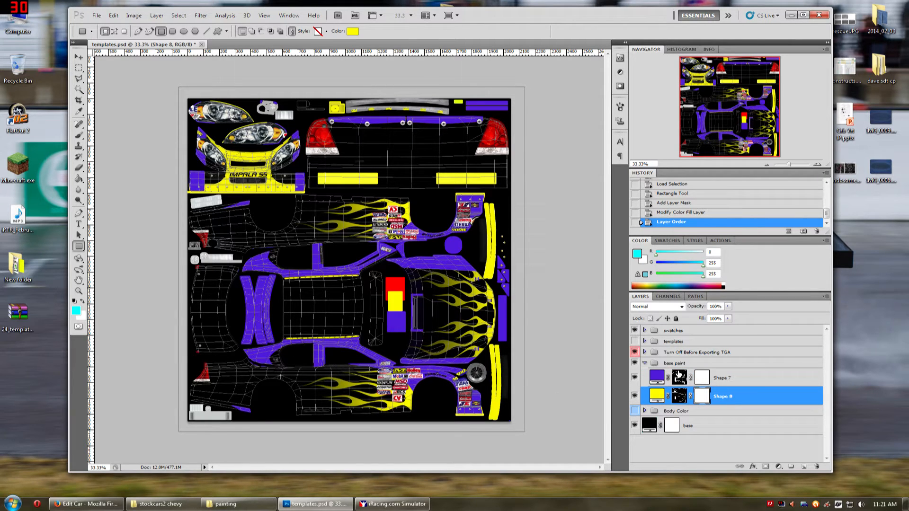
Show the templates group, hide the swatches, load the flame pattern's blue channel as a selection, and return to the layers.
left_click(635, 342)
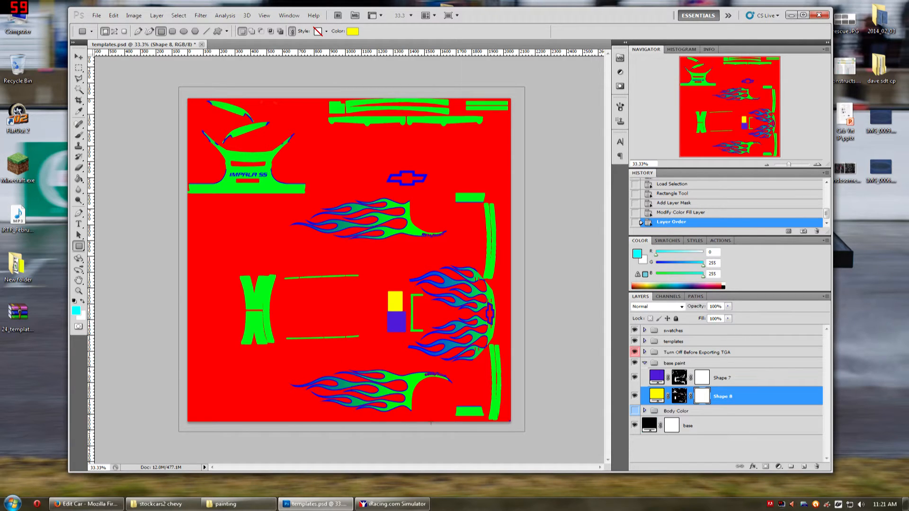
left_click(635, 331)
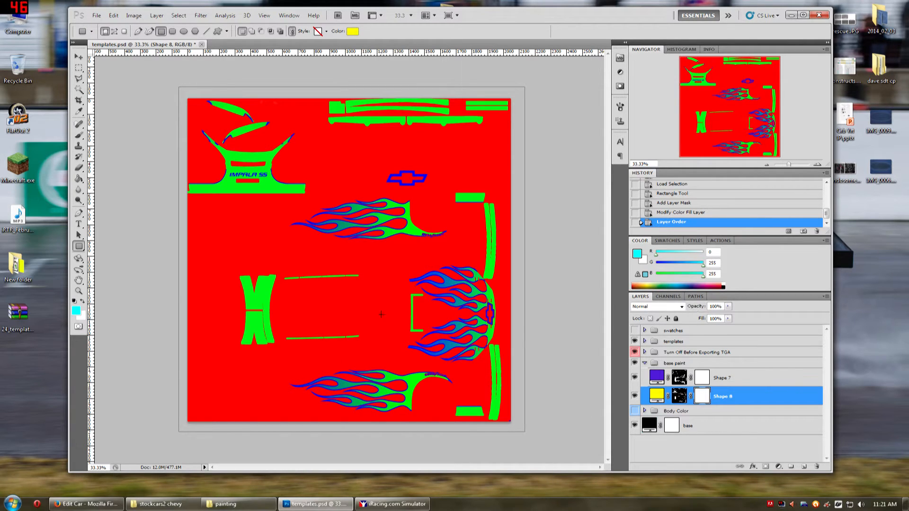
left_click(668, 296)
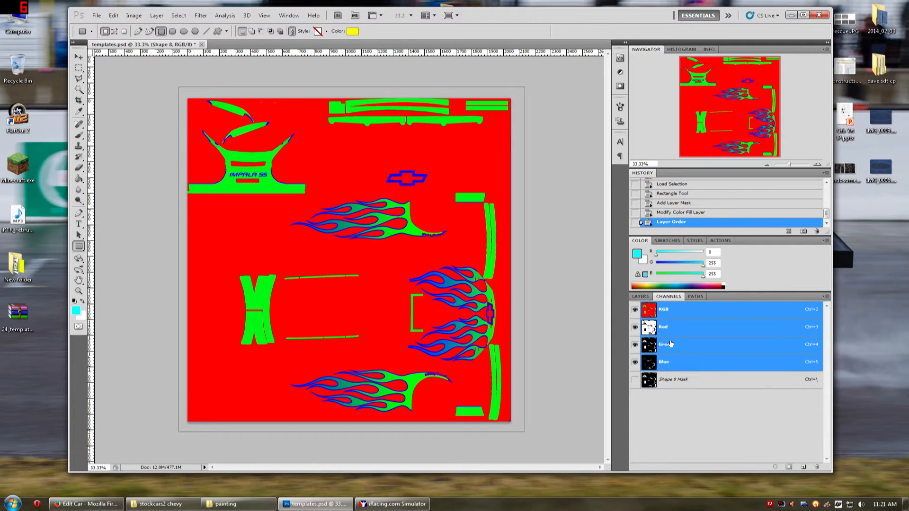
left_click(670, 363)
left_click(775, 467)
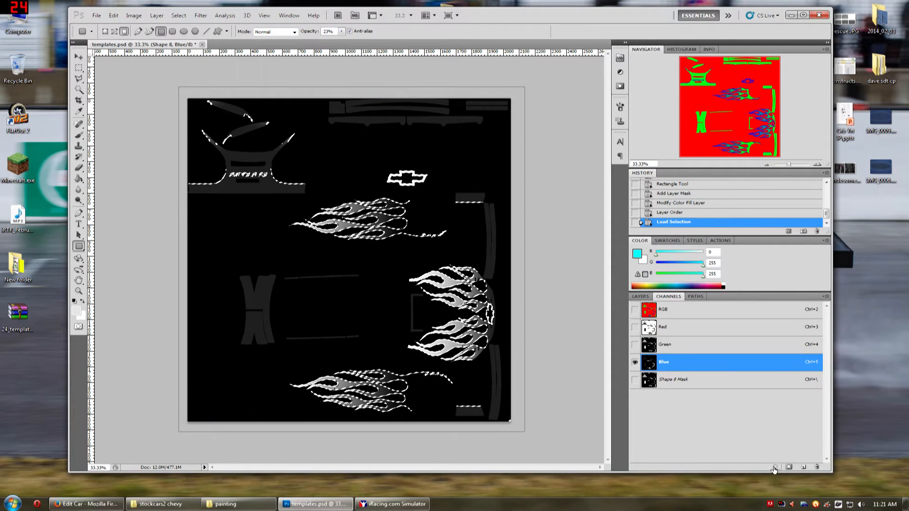
left_click(640, 297)
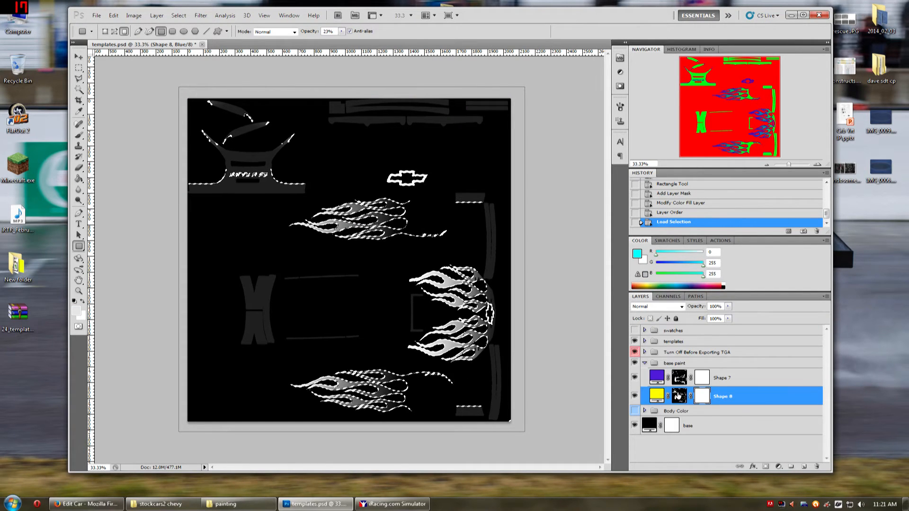
Restore the RGB view, return to the layers, and try drawing a yellow rectangle over the whole canvas.
left_click(668, 296)
left_click(646, 314)
left_click(641, 297)
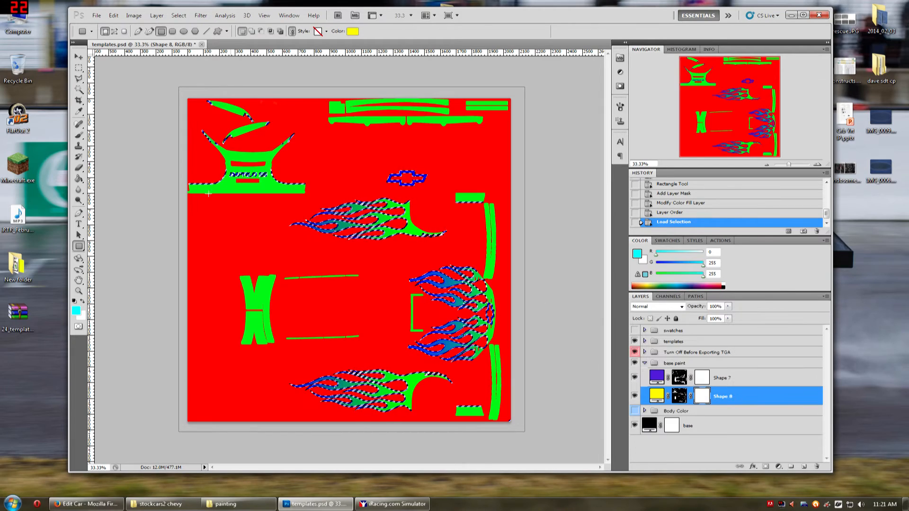
mouse_move(167, 79)
left_mouse_down()
mouse_move(385, 335)
mouse_move(537, 435)
left_mouse_up()
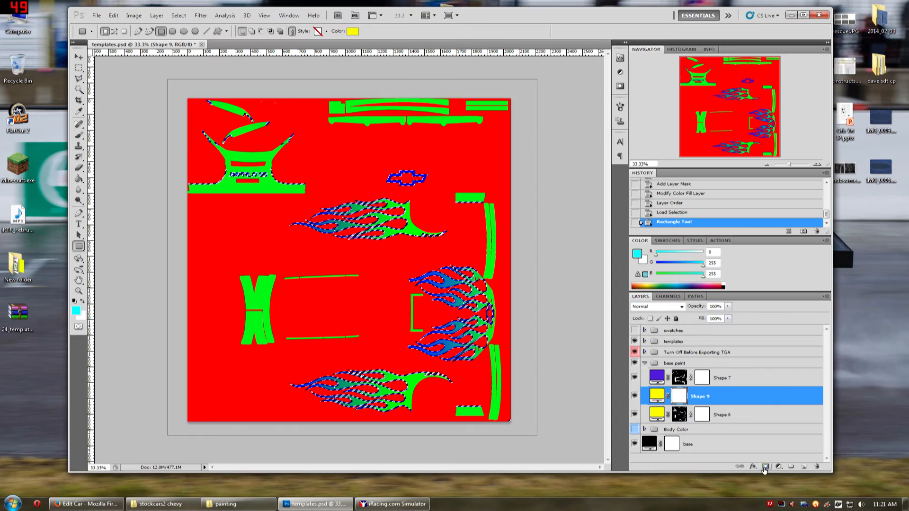
key("ctrl+z")
Draw a cyan rectangle over the canvas above the purple shape, mask it with the loaded selection, and hide the templates group.
left_click(737, 378)
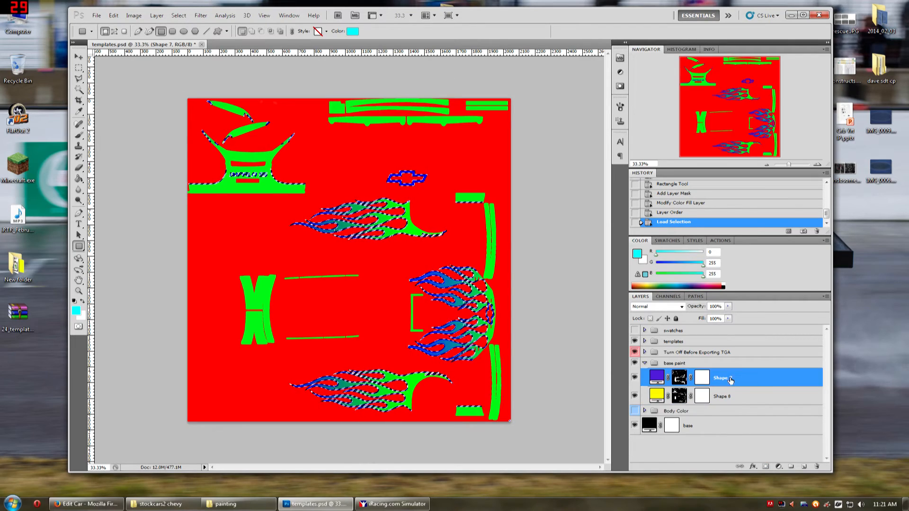
left_click_drag(193, 107, 526, 433)
left_click(767, 467)
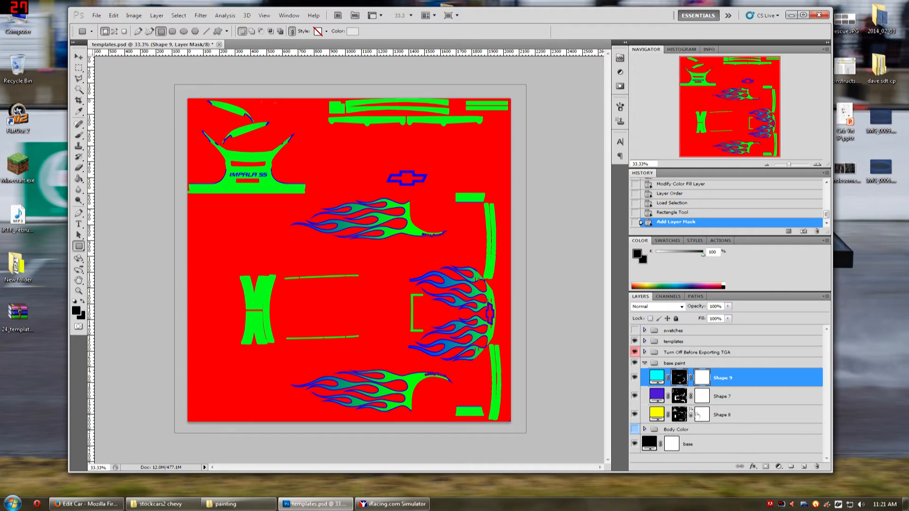
left_click(635, 341)
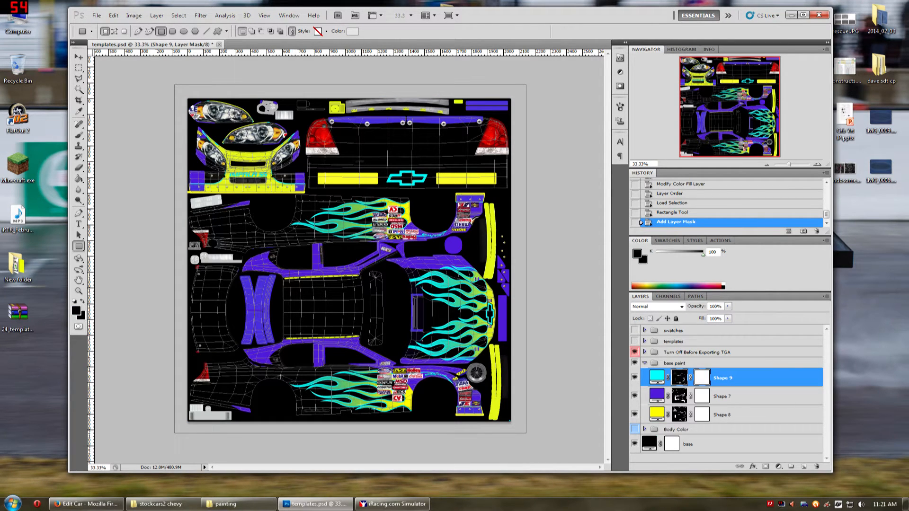
Check the cyan flame shape by toggling its visibility, and move its layer between the purple and yellow shapes.
left_click(635, 378)
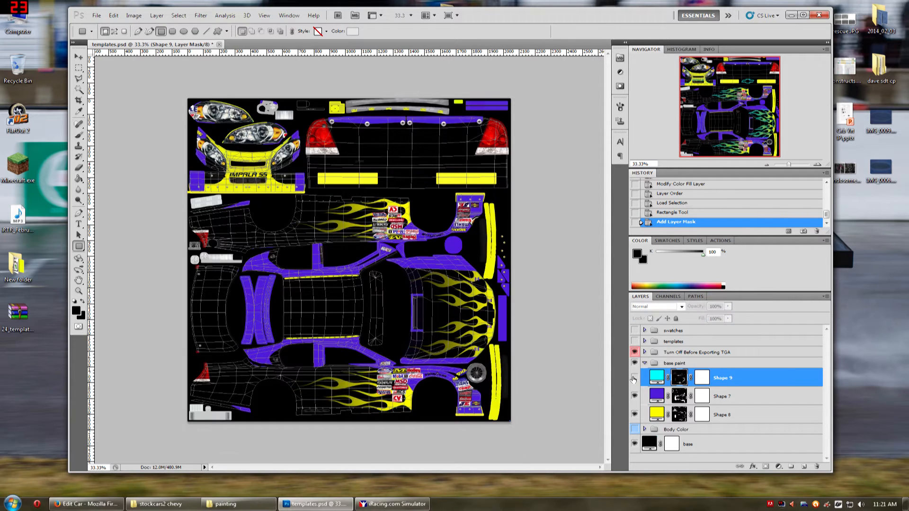
left_click(635, 378)
left_click_drag(675, 385, 720, 408)
Show the swatches and recolor the cyan flame shape with the red swatch.
left_click(635, 397)
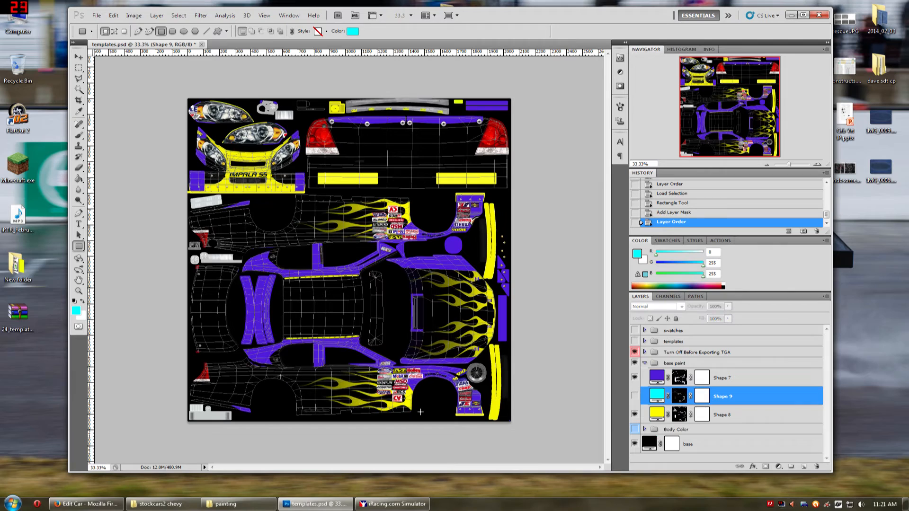
left_click(635, 331)
left_click(635, 396)
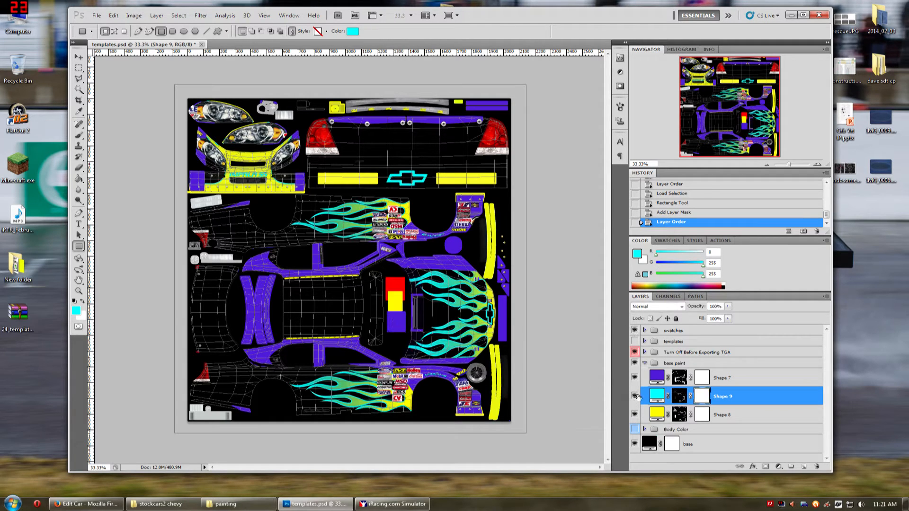
double_click(657, 396)
left_click(398, 280)
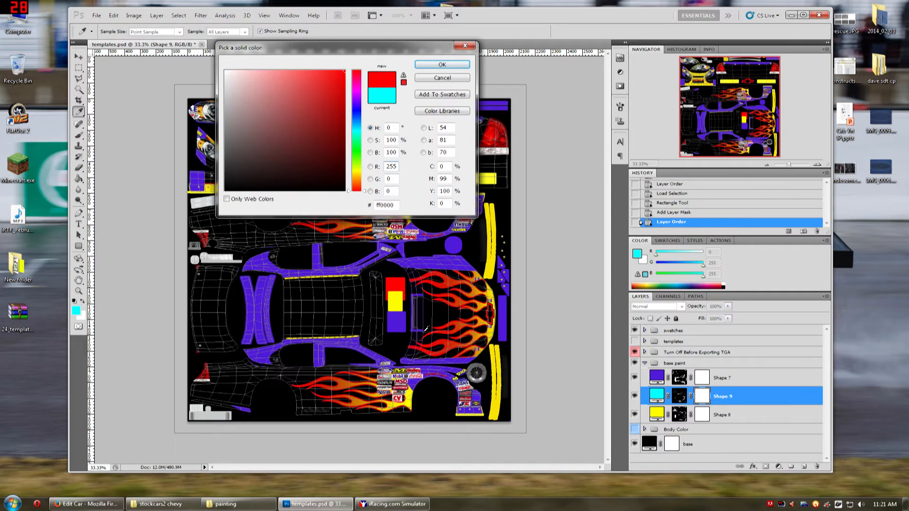
key("Return")
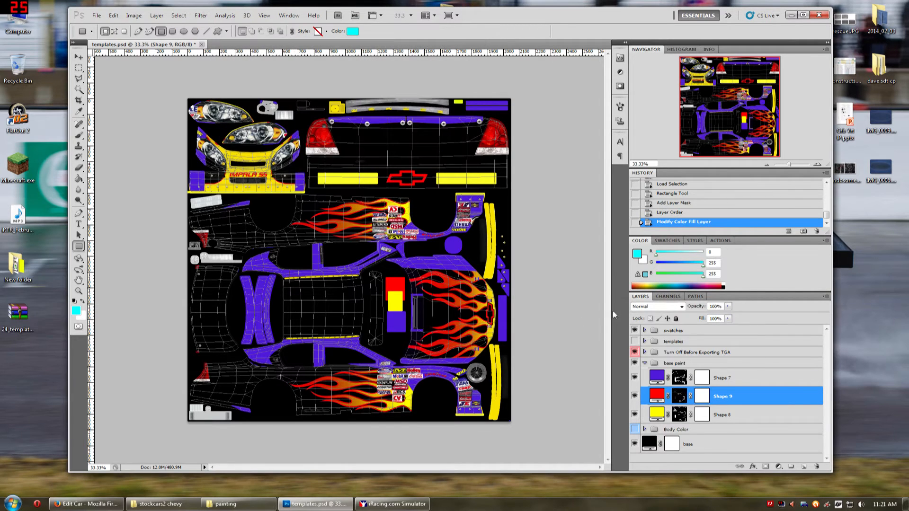
Hide the Turn Off Before Exporting TGA group, and reload the car paint in the iRacing simulator to inspect it from several angles.
left_click(634, 353)
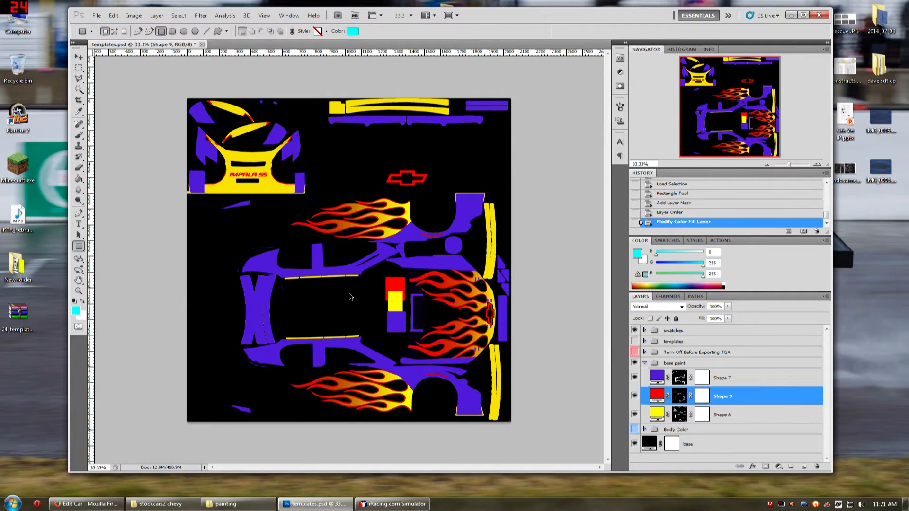
left_click(393, 504)
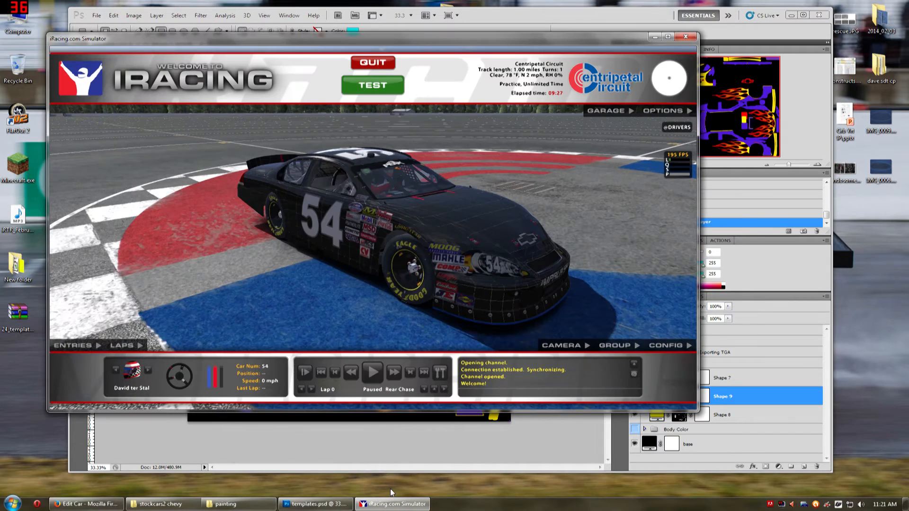
key("ctrl+r")
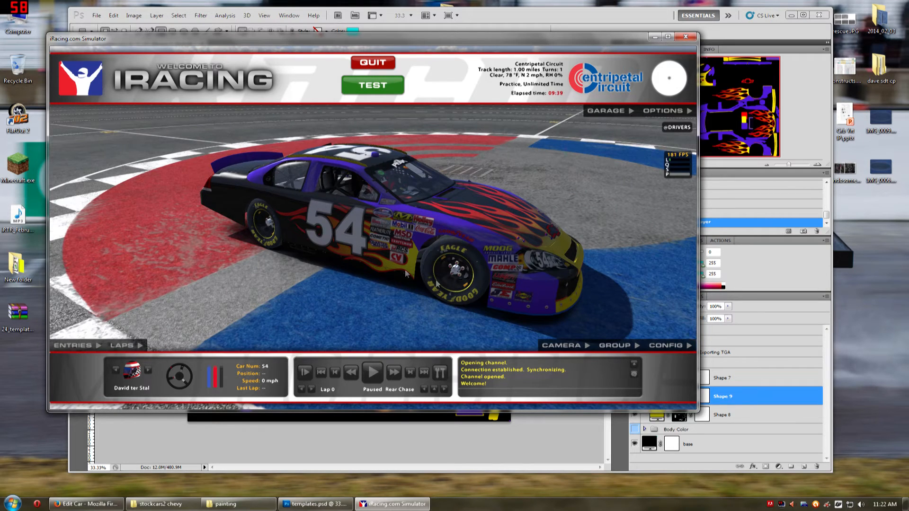
left_click_drag(514, 290, 407, 305)
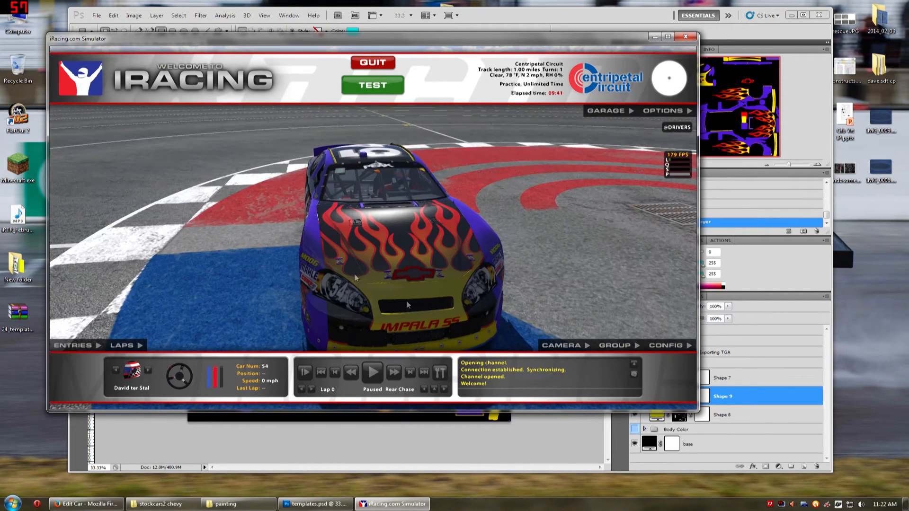
left_click_drag(438, 214, 512, 232)
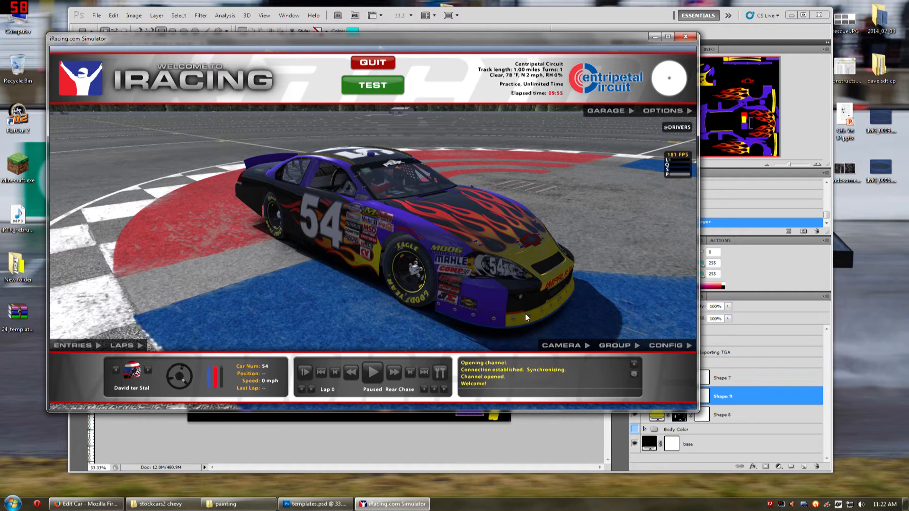
Return to Photoshop, show the Turn Off Before Exporting TGA group, and check what the purple shape layer covers.
left_click(579, 435)
left_click(636, 397)
left_click(635, 397)
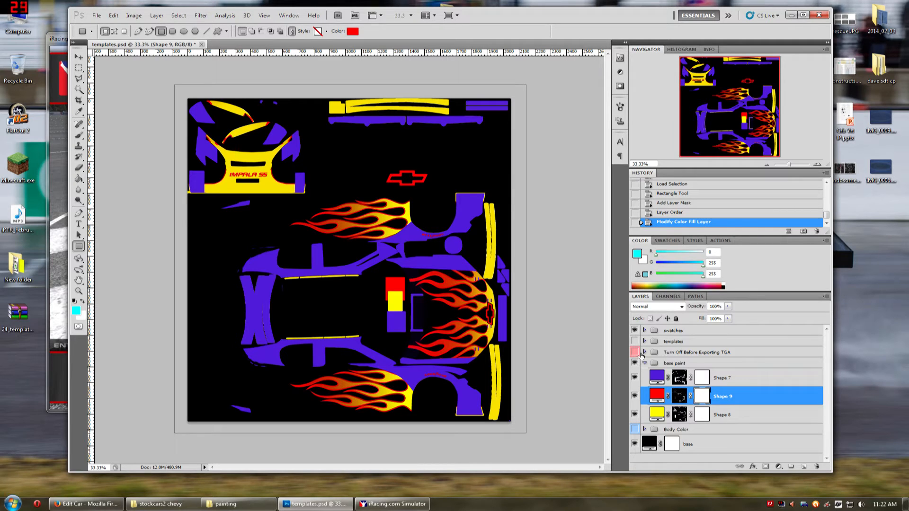
left_click(729, 379)
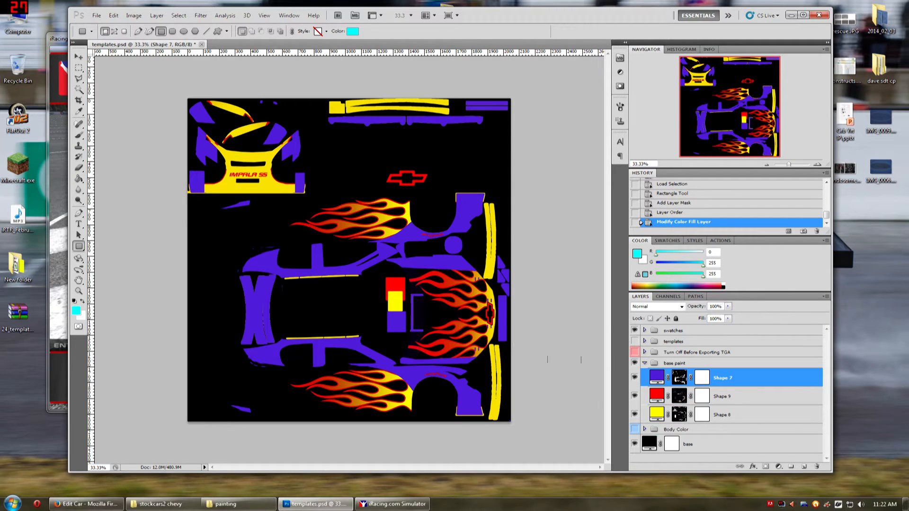
left_click(652, 353)
left_click(634, 353)
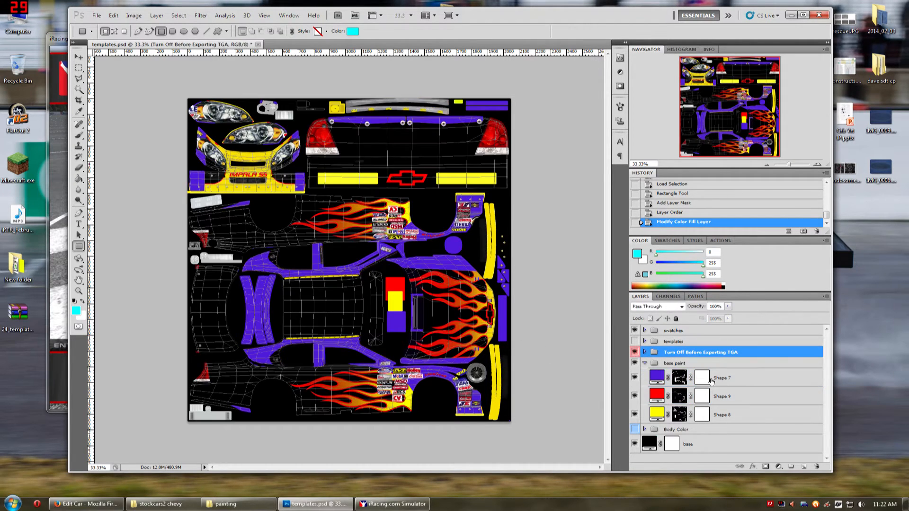
left_click(711, 379)
left_click(634, 378)
left_click(635, 377)
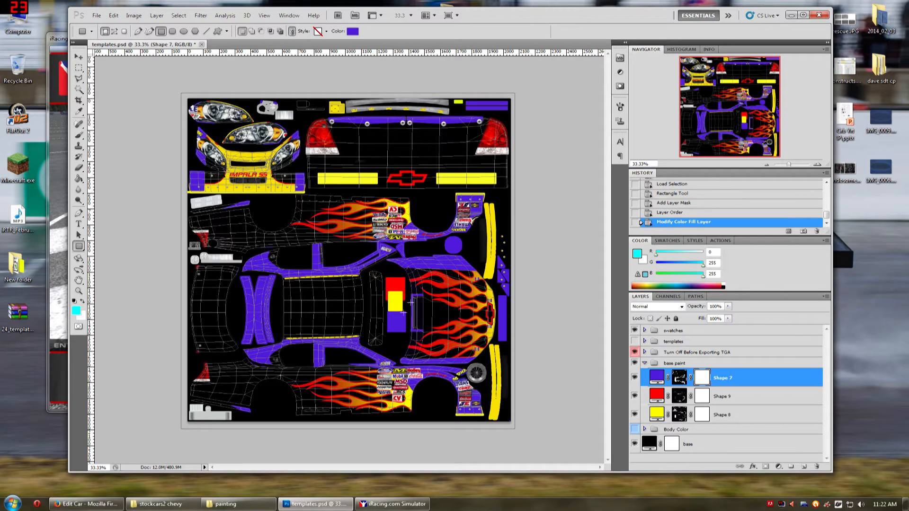
Duplicate the purple Shape 7 layer under its default name, move the copy below the yellow shape, and hide it.
right_click(732, 379)
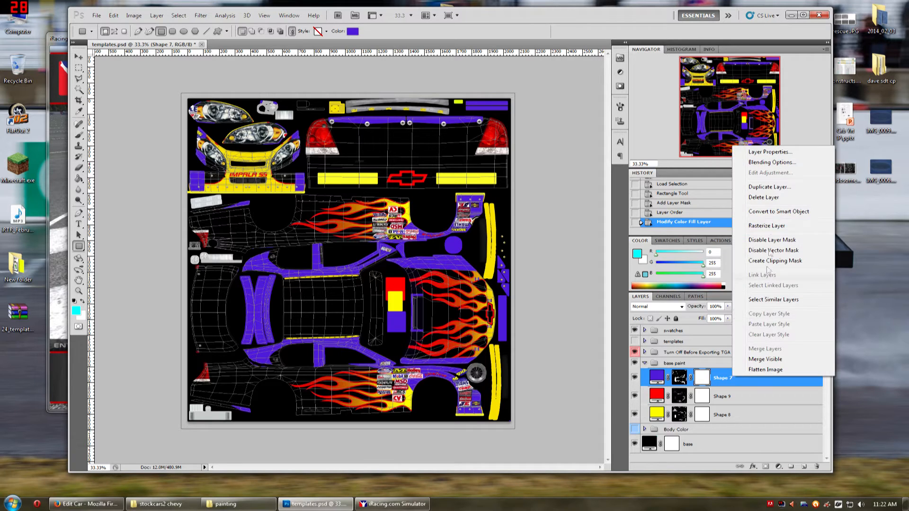
left_click(778, 188)
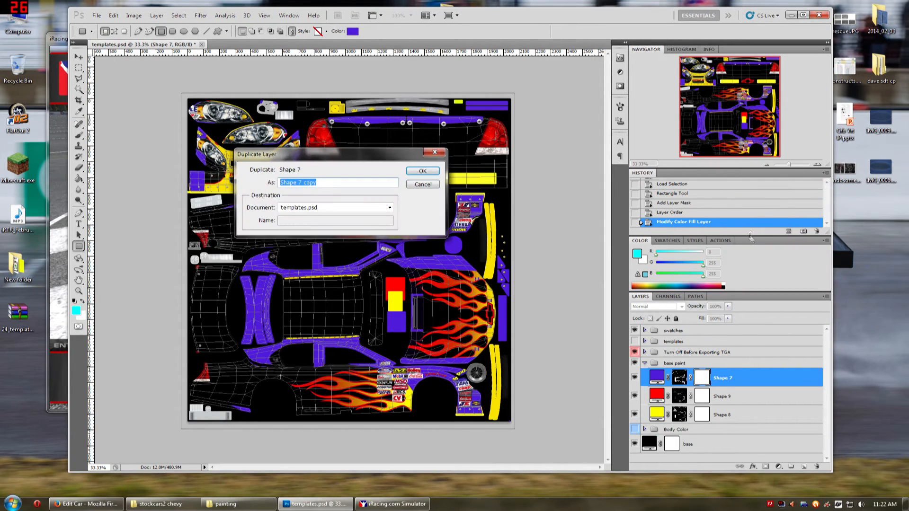
key("Return")
left_click_drag(733, 382, 737, 442)
left_click(635, 378)
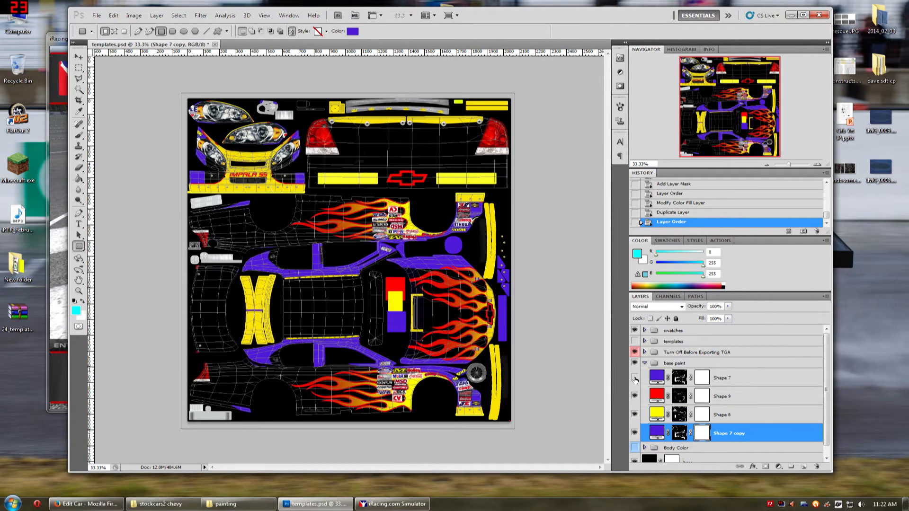
left_click(635, 379)
left_click(635, 433)
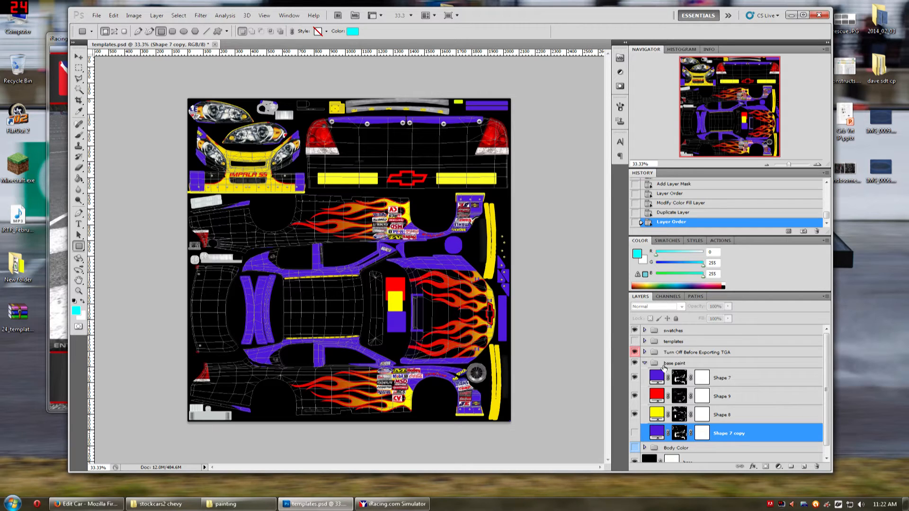
Brush black on Shape 7's mask over the front bumper's side blocks and both front fender ends, and show the purple copy underneath.
left_click(679, 378)
key("b")
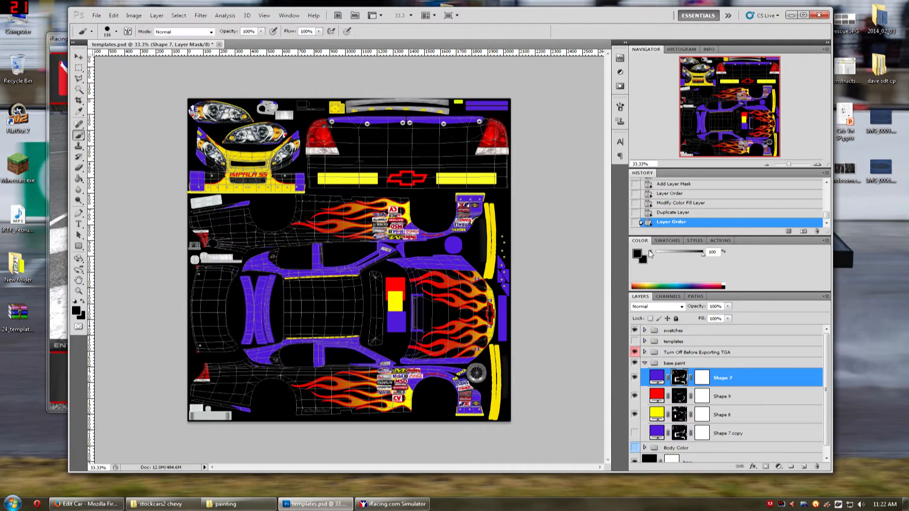
mouse_move(304, 189)
left_mouse_down()
mouse_move(301, 179)
mouse_move(298, 190)
left_mouse_up()
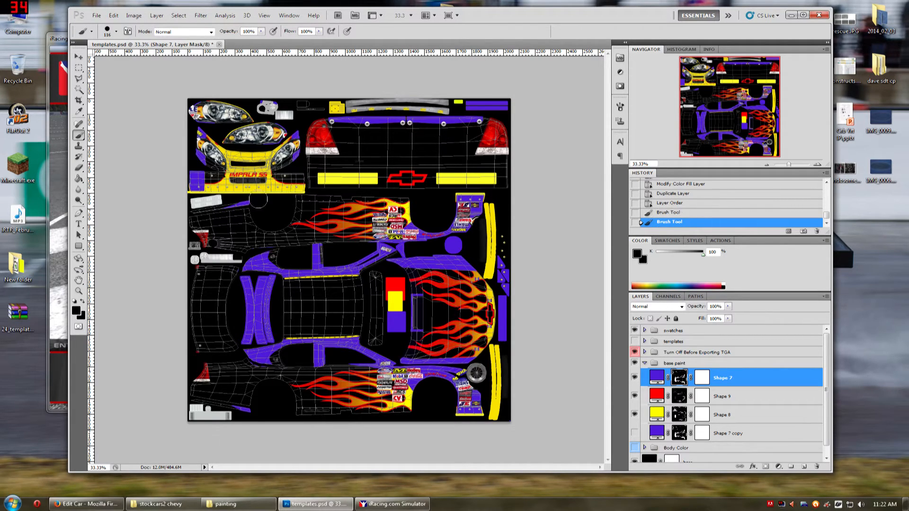
left_click_drag(201, 177, 194, 171)
mouse_move(475, 199)
left_mouse_down()
mouse_move(457, 199)
mouse_move(478, 198)
left_mouse_up()
left_click_drag(445, 406, 498, 407)
scroll(459, 419, "up", 5)
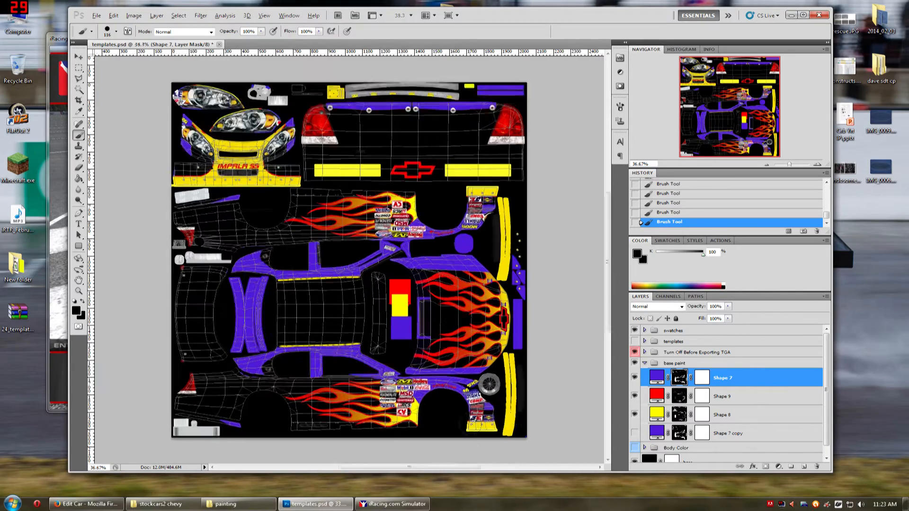
scroll(525, 424, "down", 5)
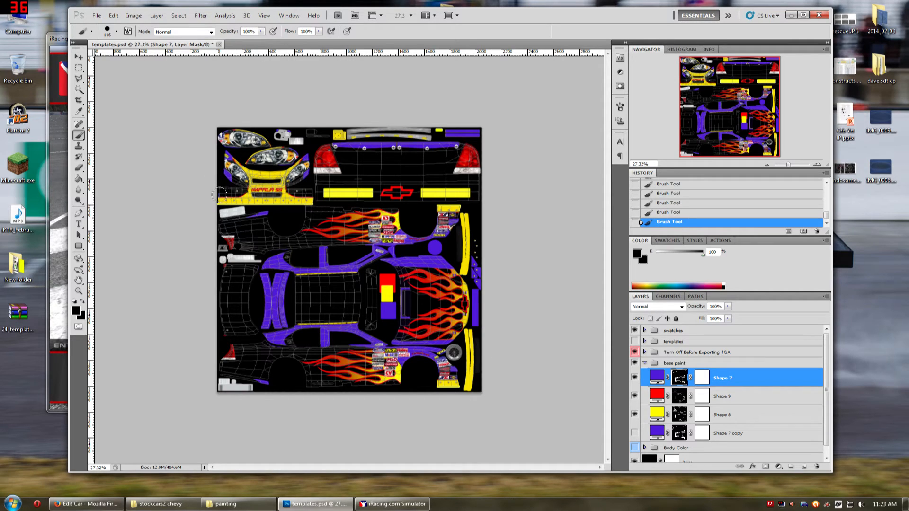
left_click(634, 432)
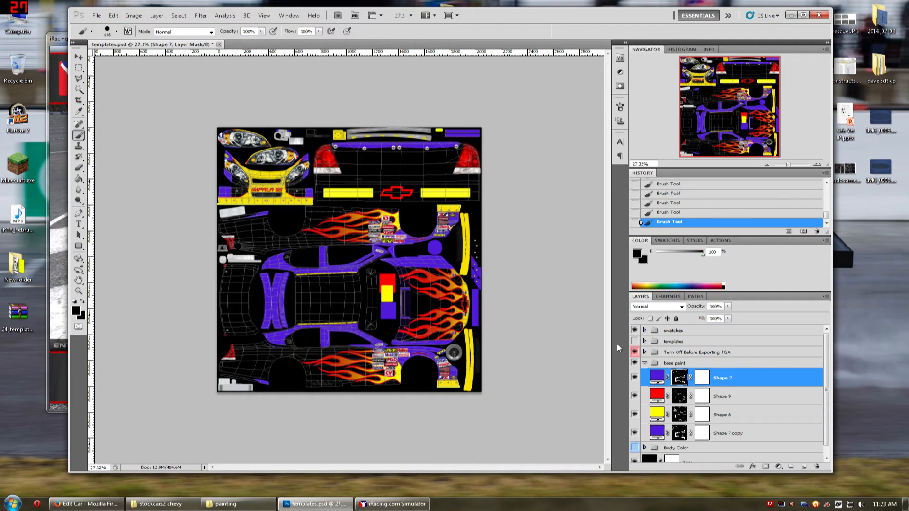
Hide the Turn Off Before Exporting TGA group and reload the updated paint in the iRacing simulator.
left_click(634, 352)
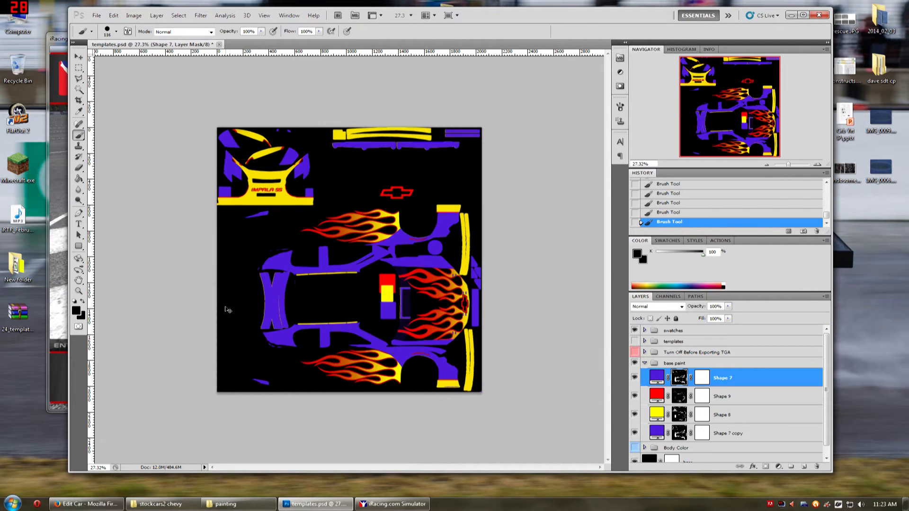
left_click(395, 504)
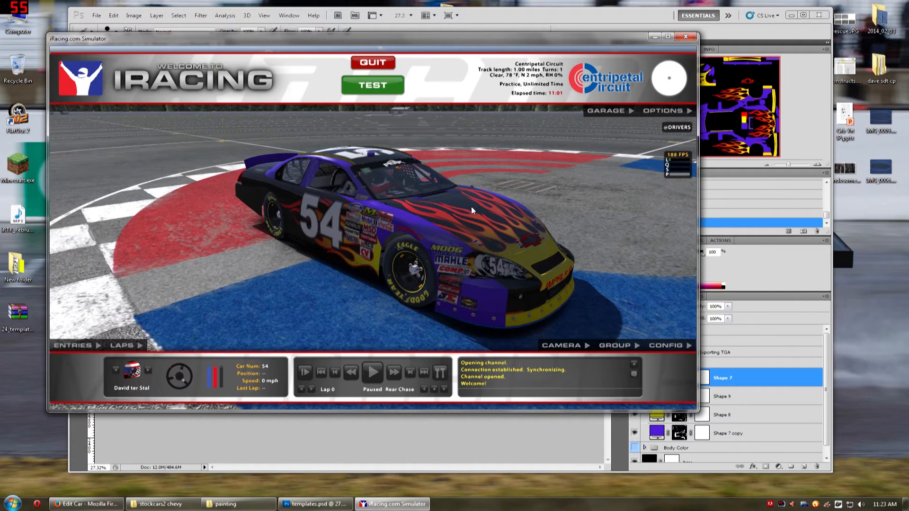
key("ctrl+r")
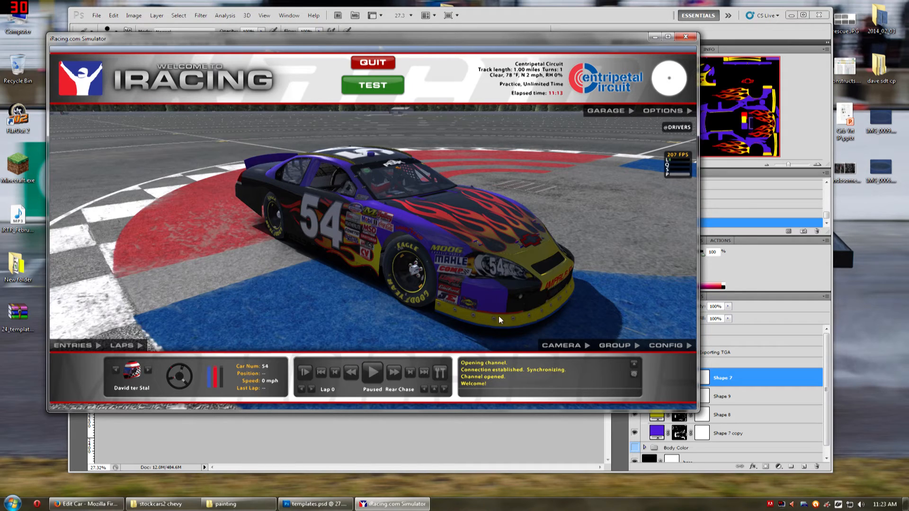
Show the Turn Off Before Exporting TGA group again in Photoshop, and switch to iRacing to view the car from the side.
key("alt+Tab")
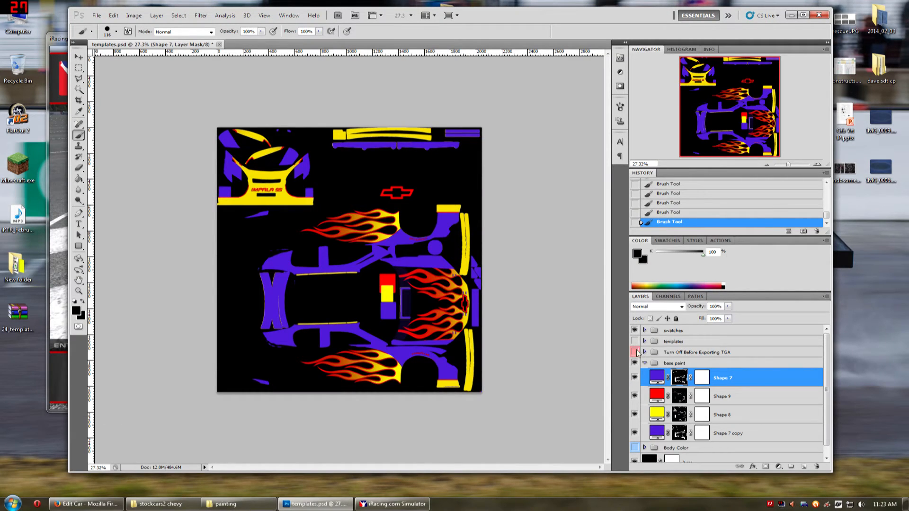
left_click(635, 352)
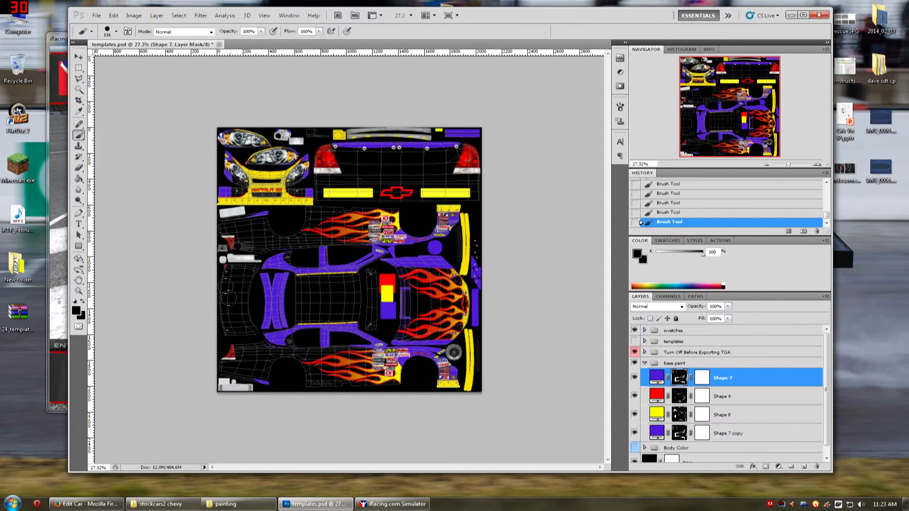
key("alt+Tab")
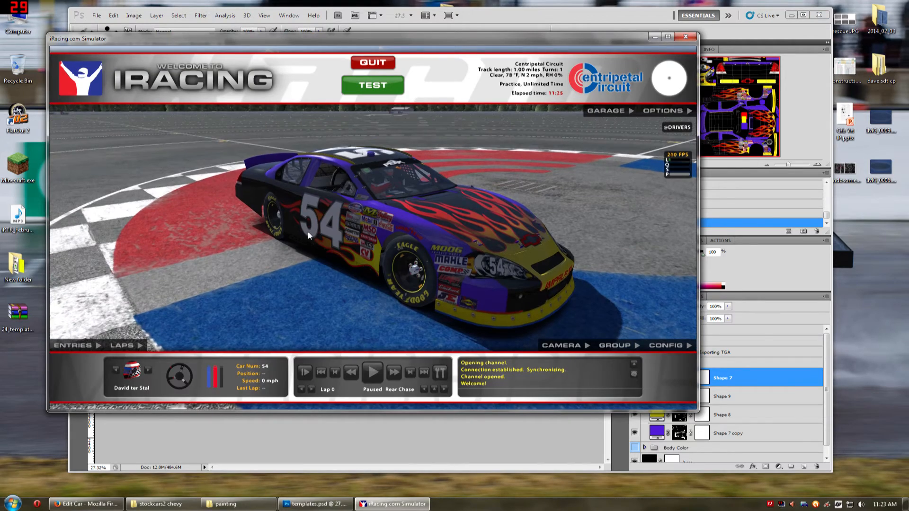
left_click_drag(308, 231, 198, 221)
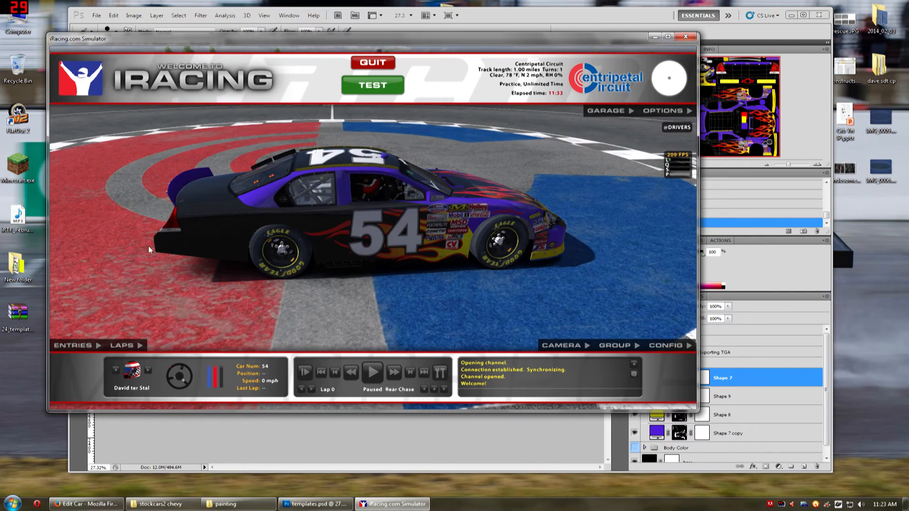
Switch to Photoshop and show the templates group with only the car_pattern_008.tga copy layer visible.
key("alt+Tab")
left_click(635, 342)
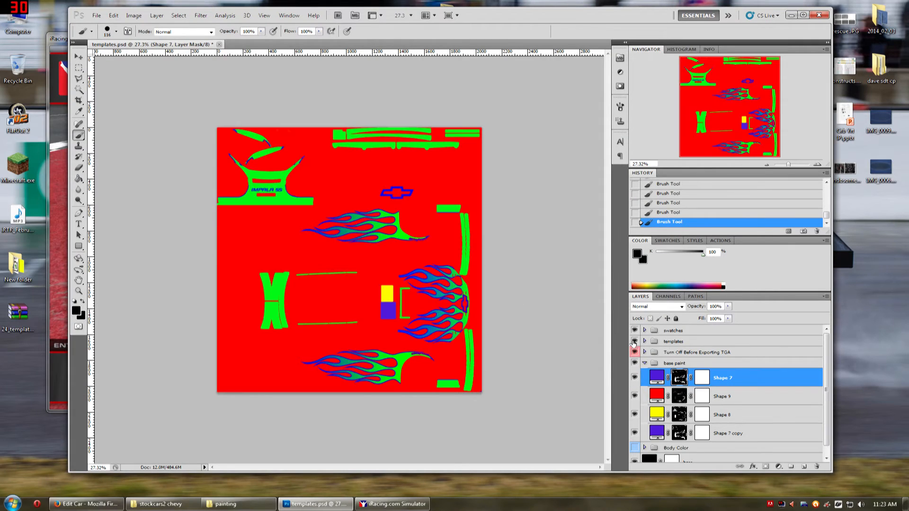
left_click(644, 341)
left_click(634, 374)
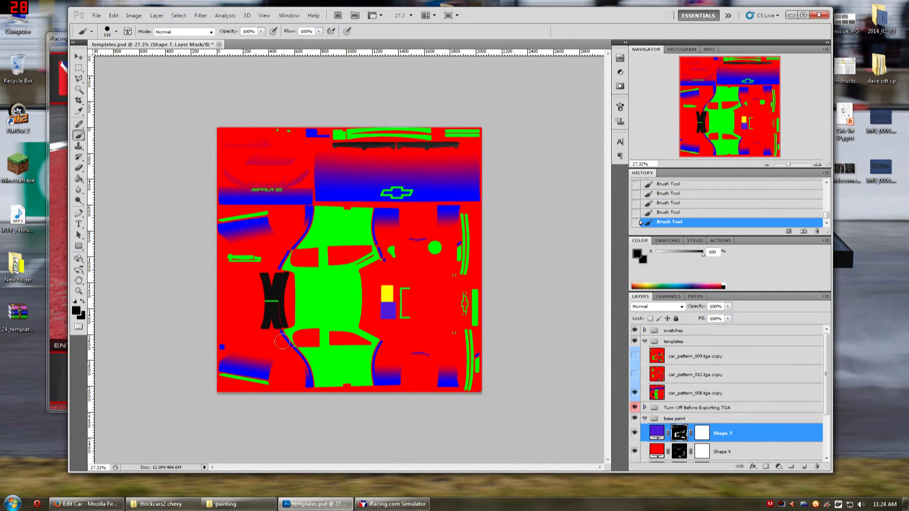
left_click_drag(241, 363, 256, 377)
left_click(643, 341)
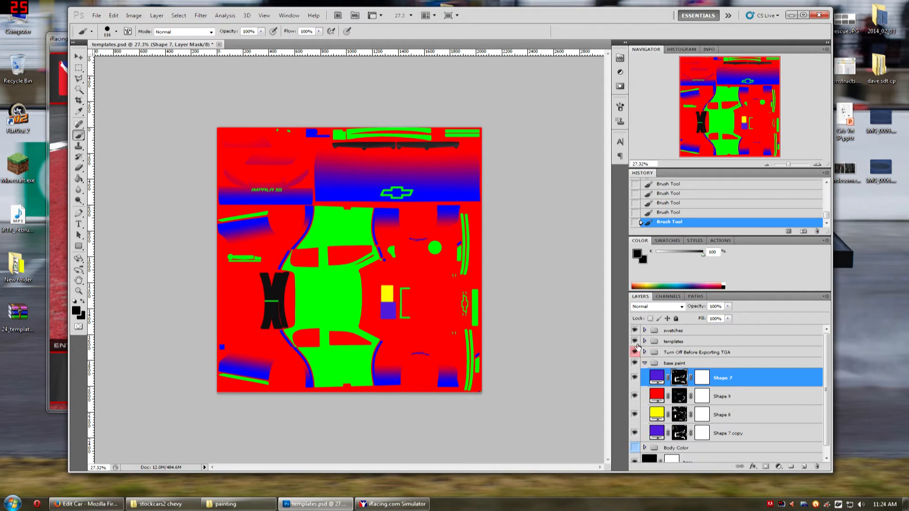
Hide the swatches group, make the base paint group active, and load the Blue channel as a selection with the full RGB view restored.
left_click(647, 368)
left_click(634, 331)
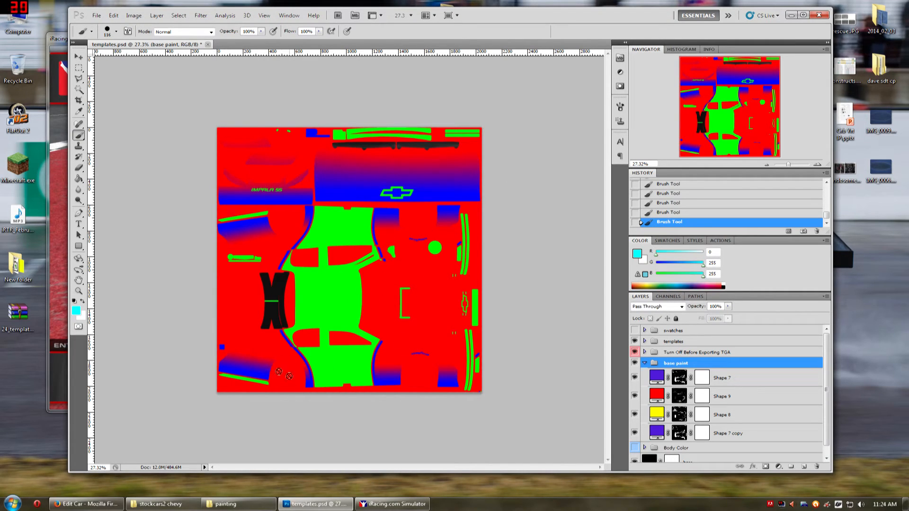
left_click(668, 297)
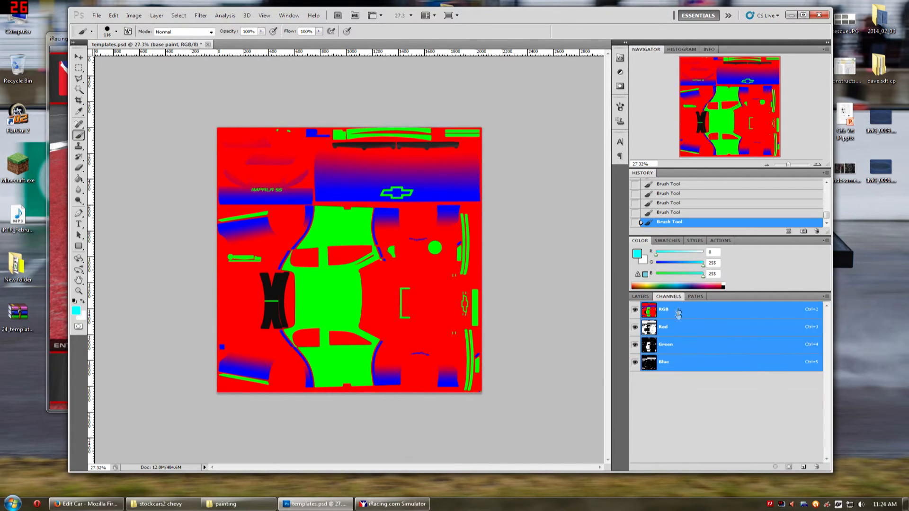
left_click(669, 366)
left_click(776, 467)
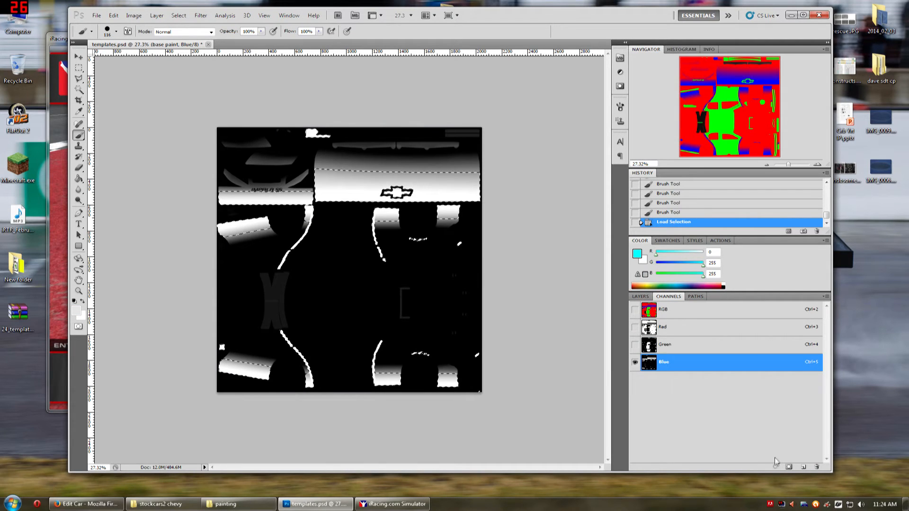
left_click(634, 309)
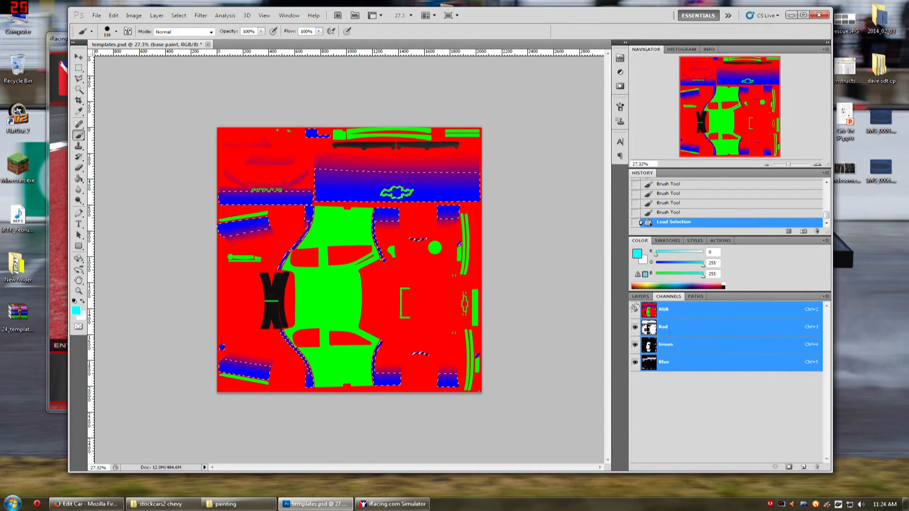
Draw a cyan rectangle shape over the entire canvas in the base paint group and mask it with the loaded selection.
left_click(640, 296)
left_click(79, 246)
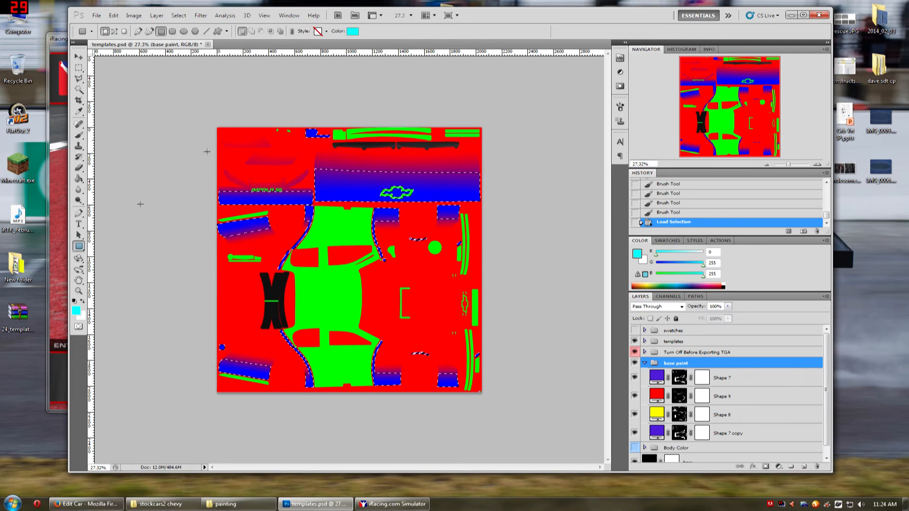
left_click_drag(190, 105, 500, 409)
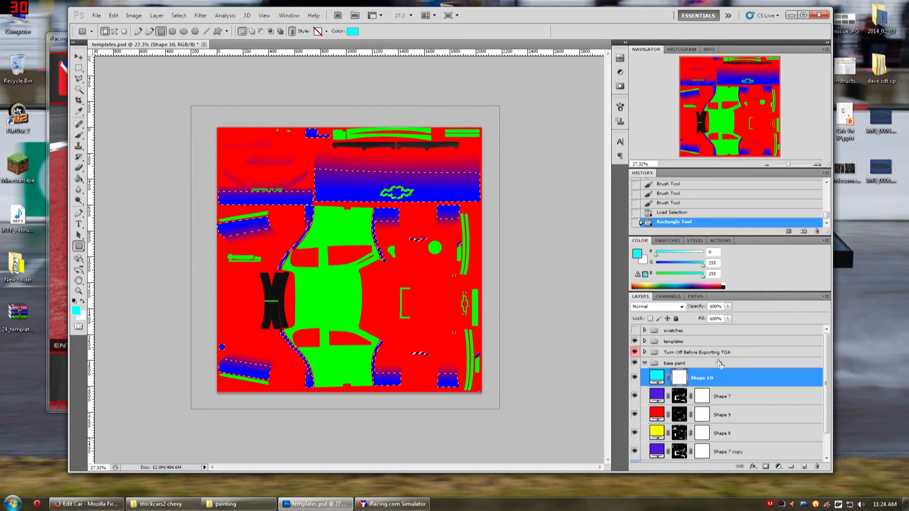
left_click(765, 466)
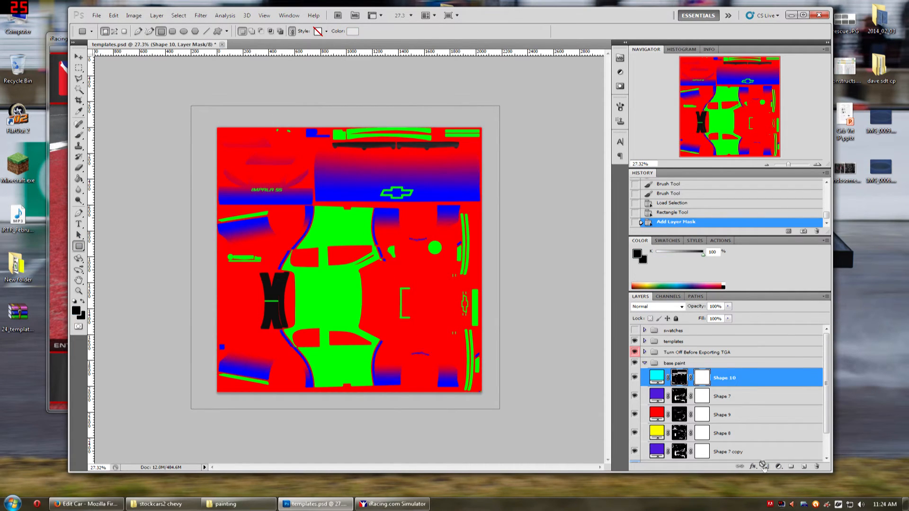
Hide the templates group and show the swatches group to view the cyan pattern on the car.
left_click(635, 341)
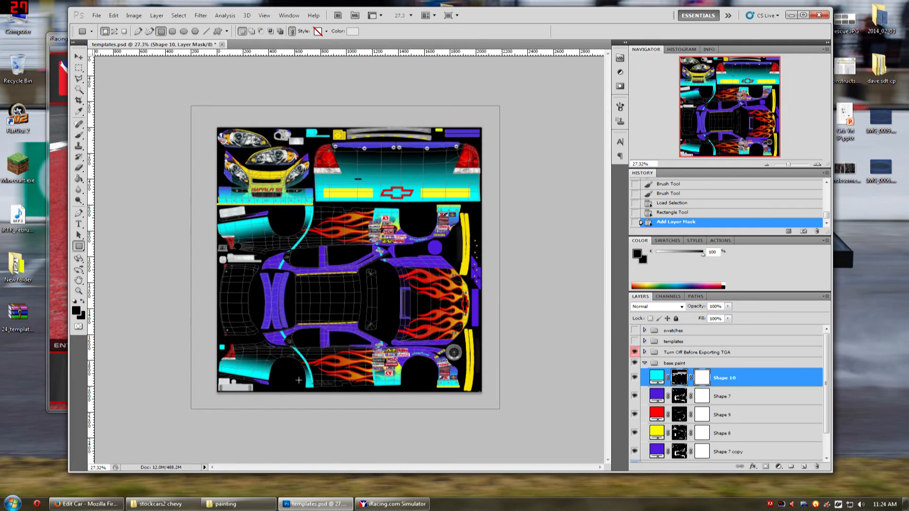
left_click(635, 331)
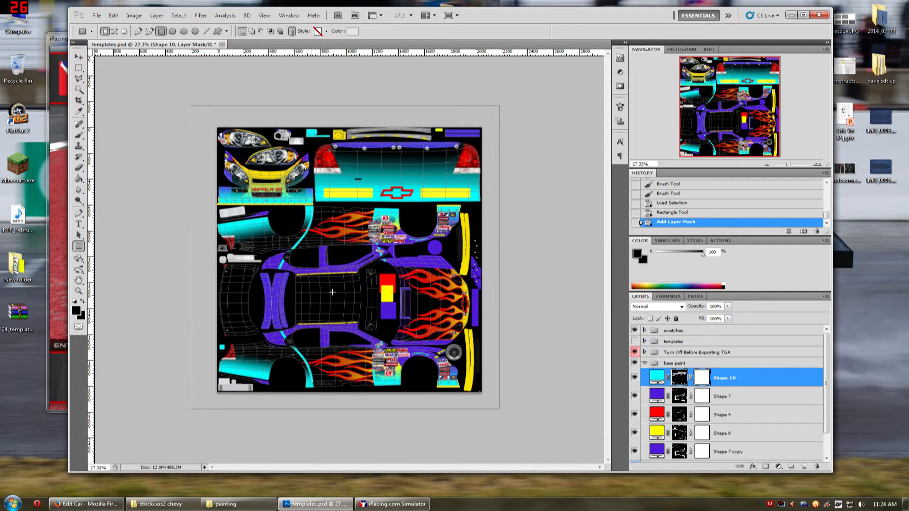
left_click(645, 363)
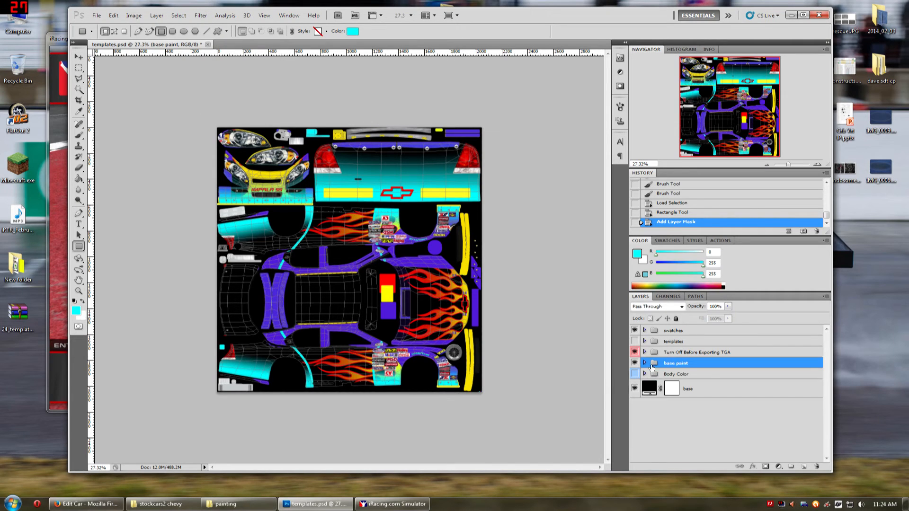
scroll(325, 352, "up", 1)
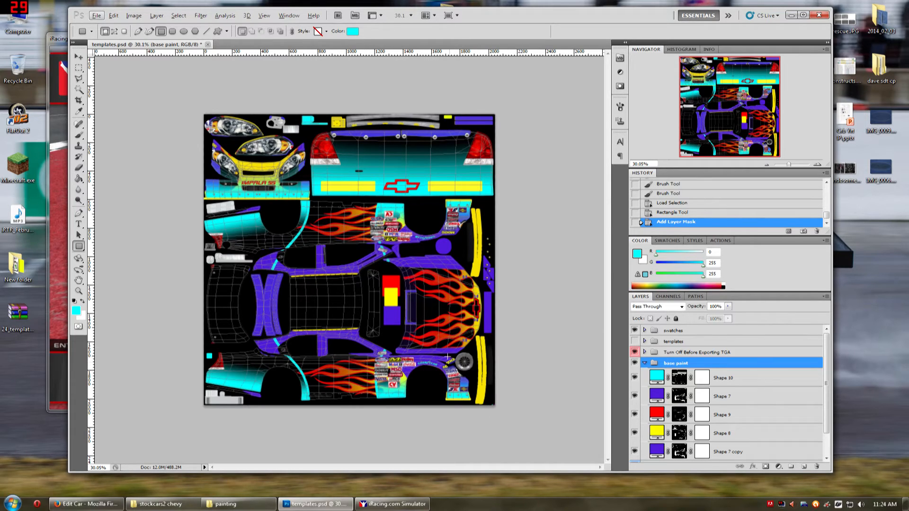
Brush black with a 147 px brush on Shape 10's mask over the front bumper and the small cyan part above it.
left_click(675, 384)
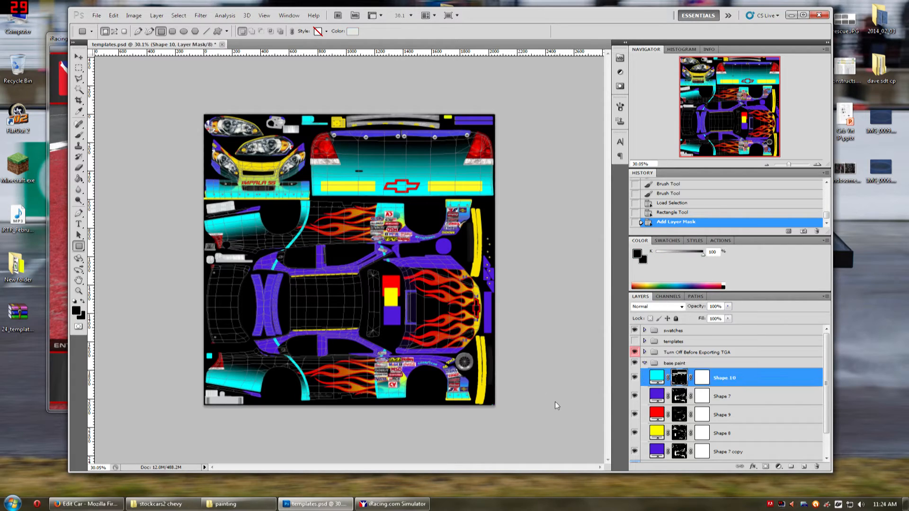
key("b")
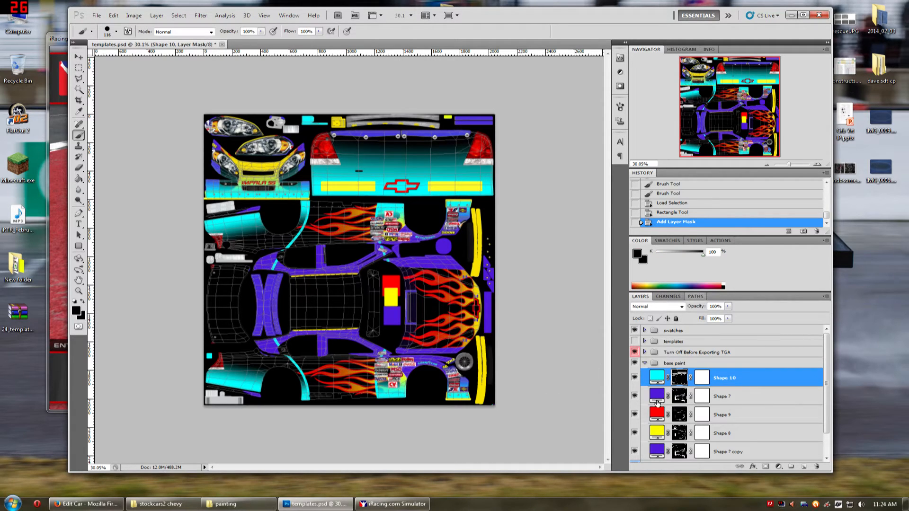
right_click(331, 264)
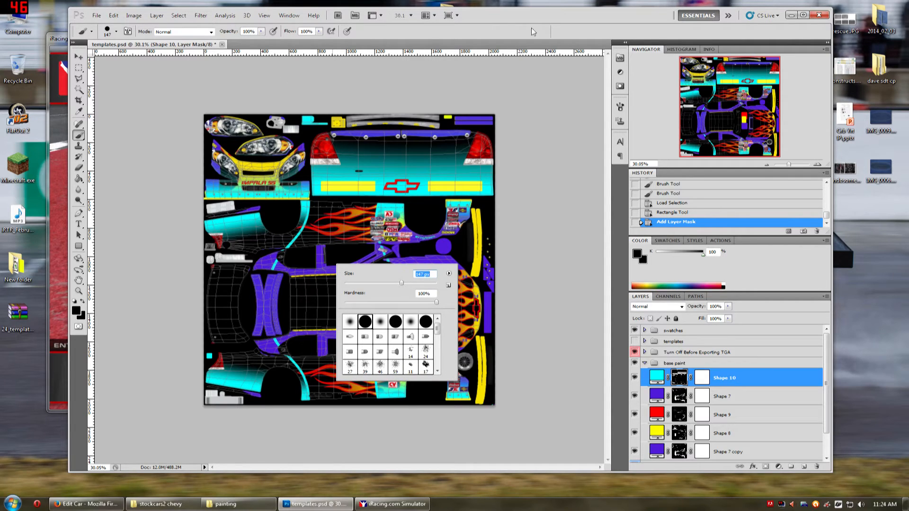
left_click(516, 27)
left_click(635, 352)
left_click(635, 352)
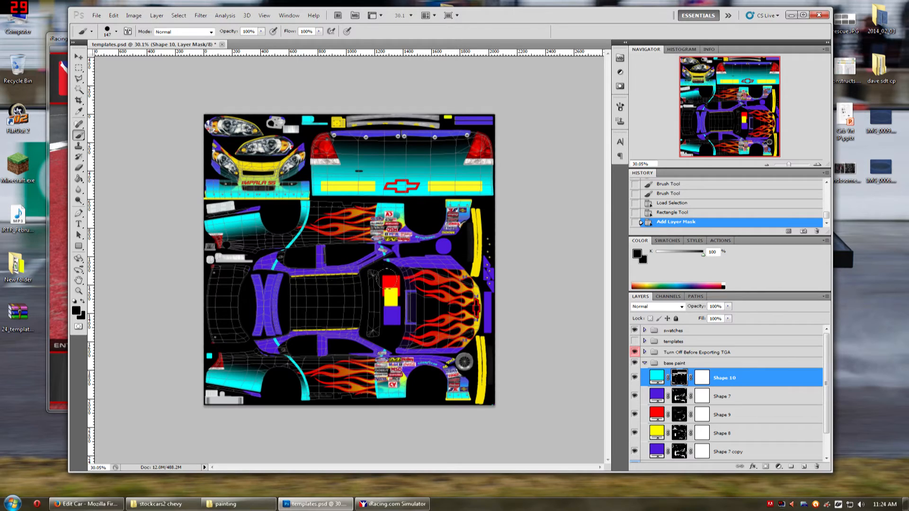
mouse_move(206, 194)
left_mouse_down()
mouse_move(299, 194)
mouse_move(301, 181)
left_mouse_up()
mouse_move(301, 114)
left_mouse_down()
mouse_move(314, 119)
mouse_move(299, 116)
left_mouse_up()
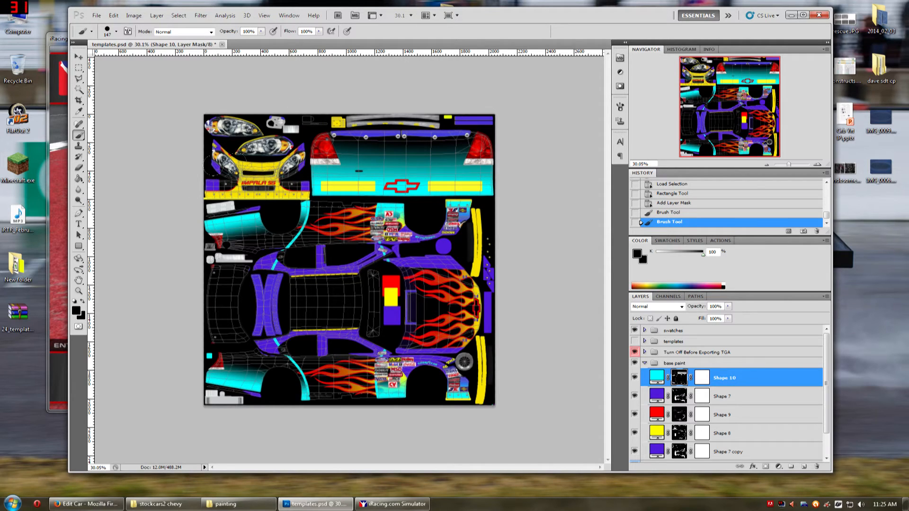
Brush black on Shape 10's mask over the curved cyan strips on both sides and the cyan areas on both front fenders.
mouse_move(296, 121)
left_mouse_down()
mouse_move(294, 213)
mouse_move(303, 222)
mouse_move(273, 283)
left_mouse_up()
mouse_move(269, 335)
left_mouse_down()
mouse_move(306, 369)
mouse_move(307, 398)
left_mouse_up()
left_click_drag(291, 344, 305, 396)
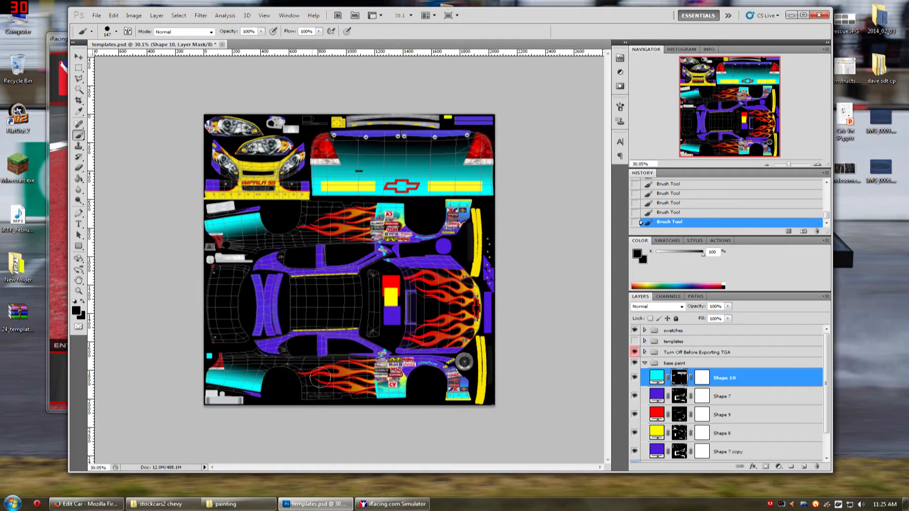
mouse_move(373, 356)
left_mouse_down()
mouse_move(486, 370)
mouse_move(380, 350)
mouse_move(348, 353)
mouse_move(333, 366)
mouse_move(368, 375)
mouse_move(402, 360)
mouse_move(400, 412)
mouse_move(472, 408)
left_mouse_up()
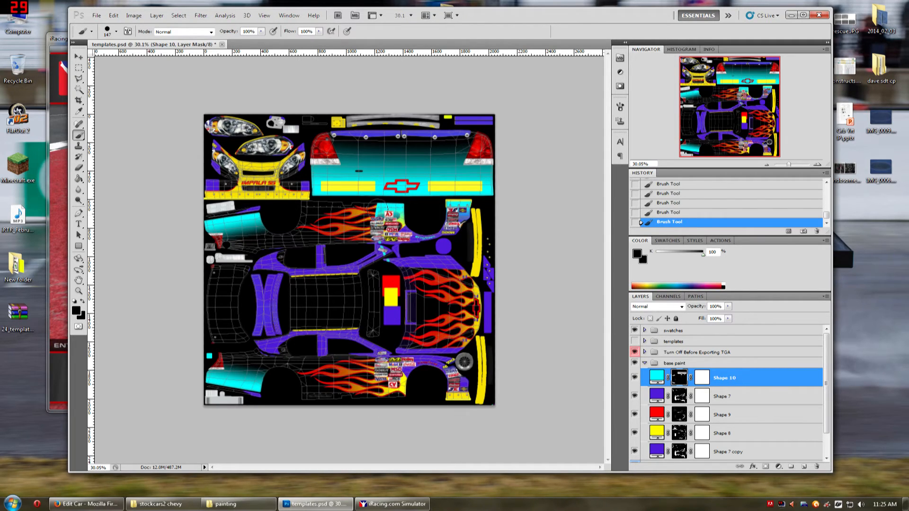
left_click_drag(378, 209, 436, 213)
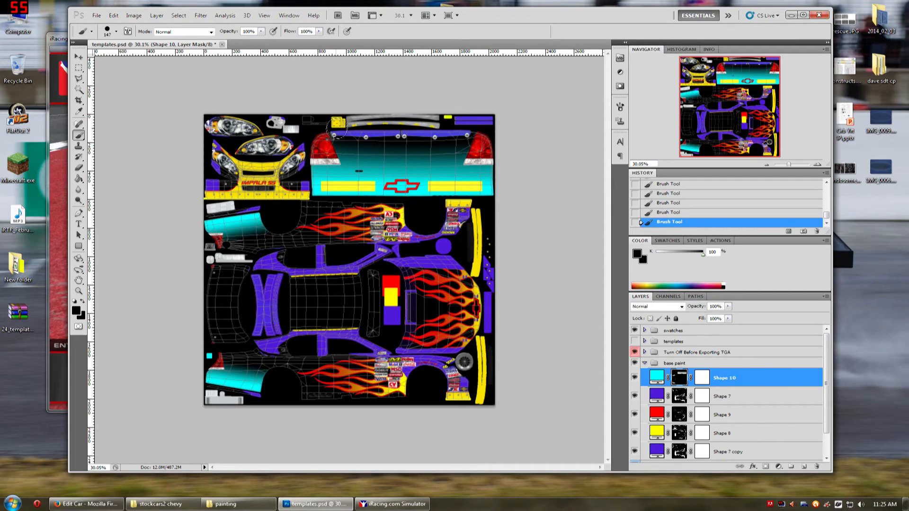
left_click_drag(472, 124, 467, 130)
Move Shape 10 above all groups and hide the swatches, Turn Off Before Exporting TGA and base paint groups to isolate it.
scroll(346, 124, "up", 4)
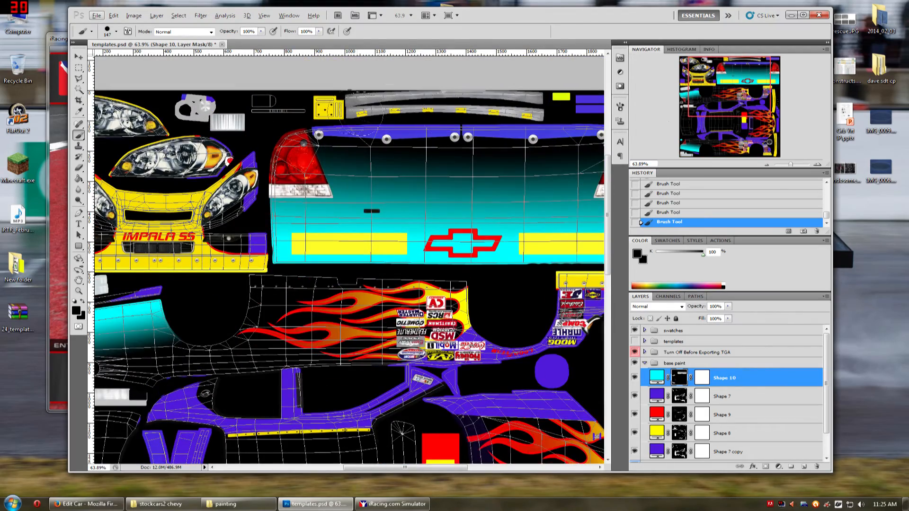
left_click_drag(356, 113, 298, 78)
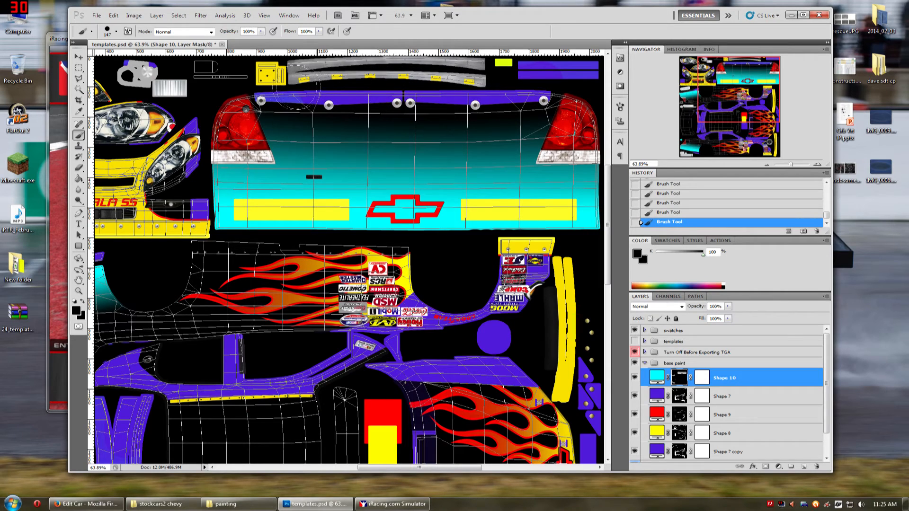
scroll(319, 235, "down", 4)
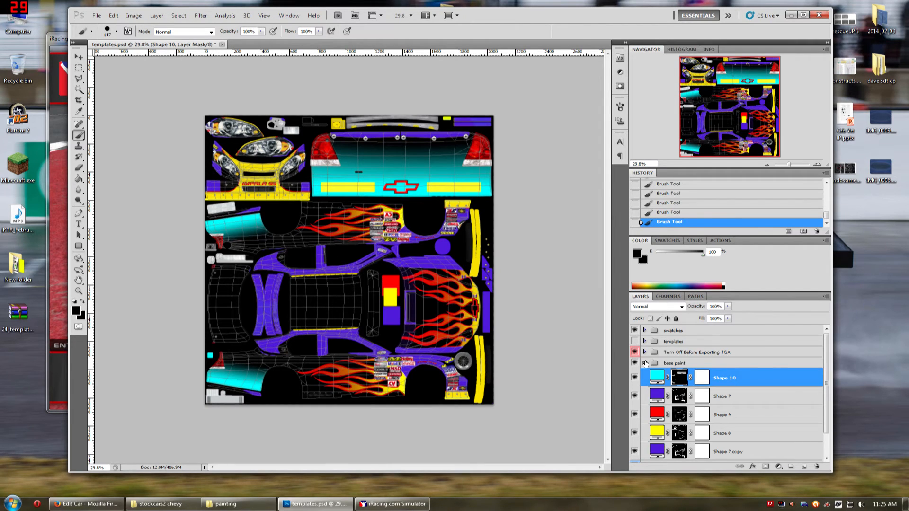
left_click_drag(706, 382, 717, 329)
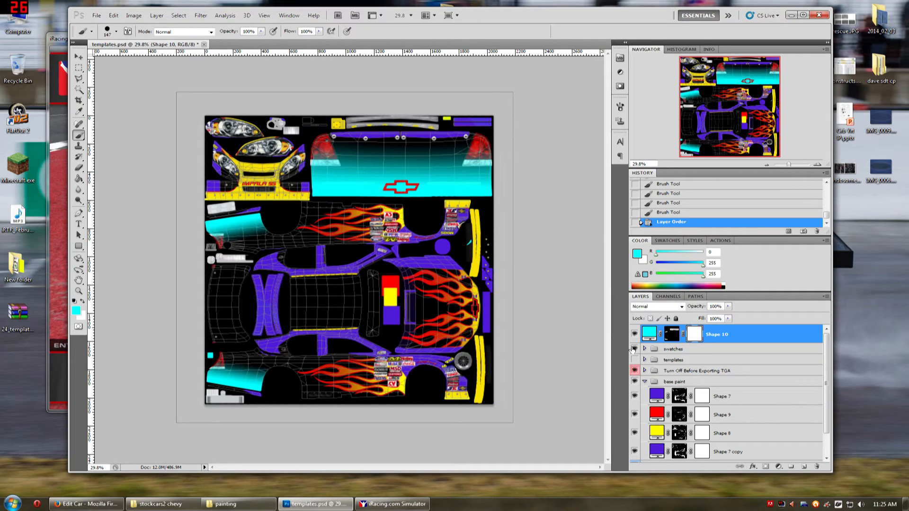
left_click(635, 372)
left_click(645, 382)
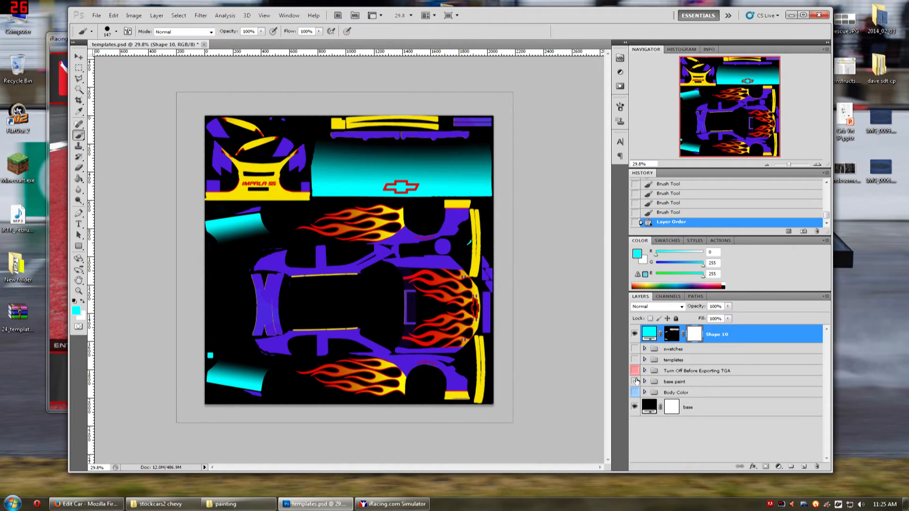
left_click(635, 382)
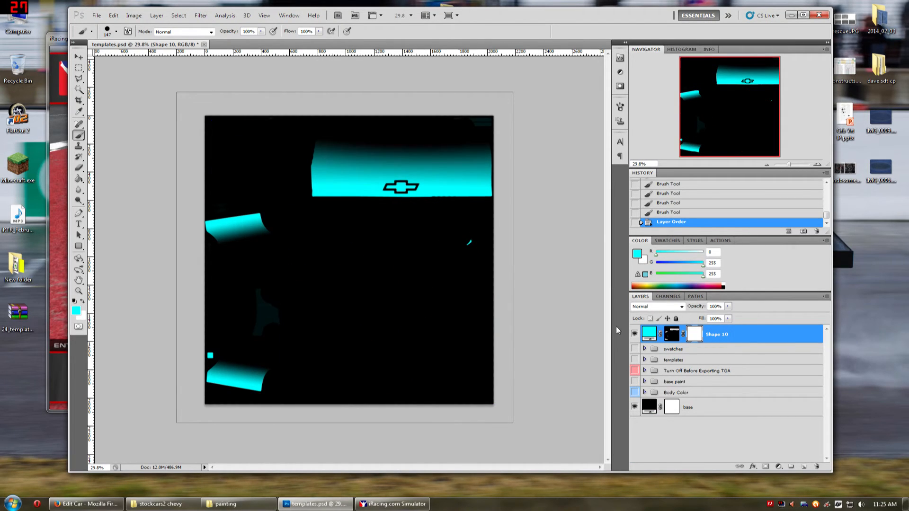
Brush black on Shape 10's mask over the stray cyan speck, the small square and the faint patches below the trunk panel.
left_click(668, 334)
left_click(469, 243)
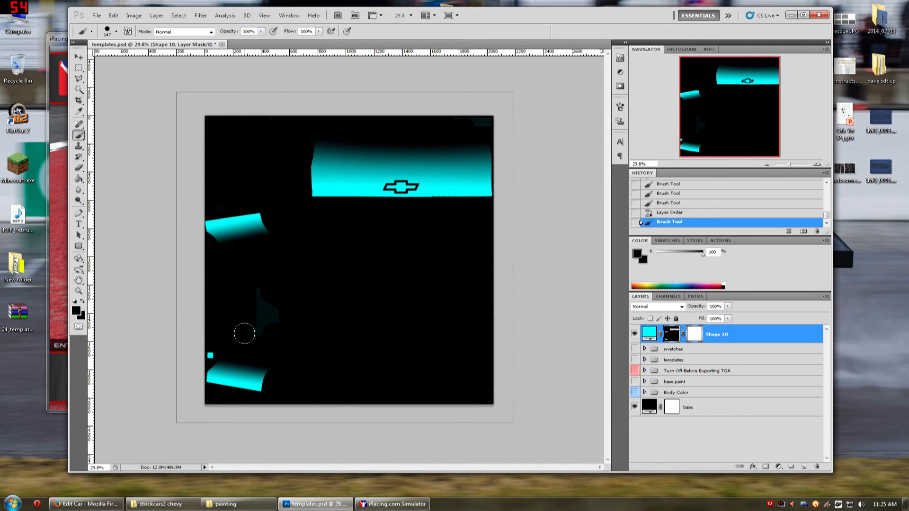
left_click(208, 349)
mouse_move(265, 284)
left_mouse_down()
mouse_move(255, 322)
mouse_move(267, 285)
mouse_move(277, 325)
mouse_move(319, 312)
mouse_move(359, 327)
mouse_move(405, 374)
left_mouse_up()
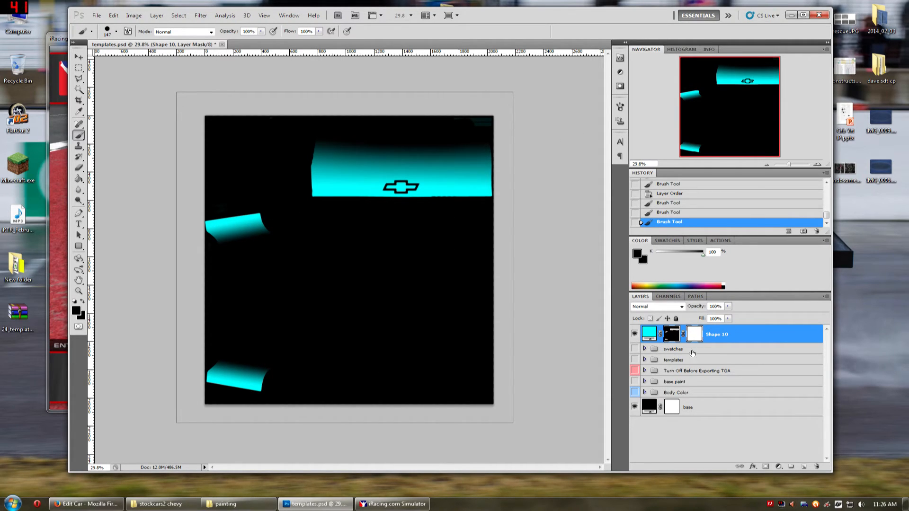
Show the base paint group again and move Shape 10 back into it above Shape 7.
left_click(645, 382)
left_click(635, 382)
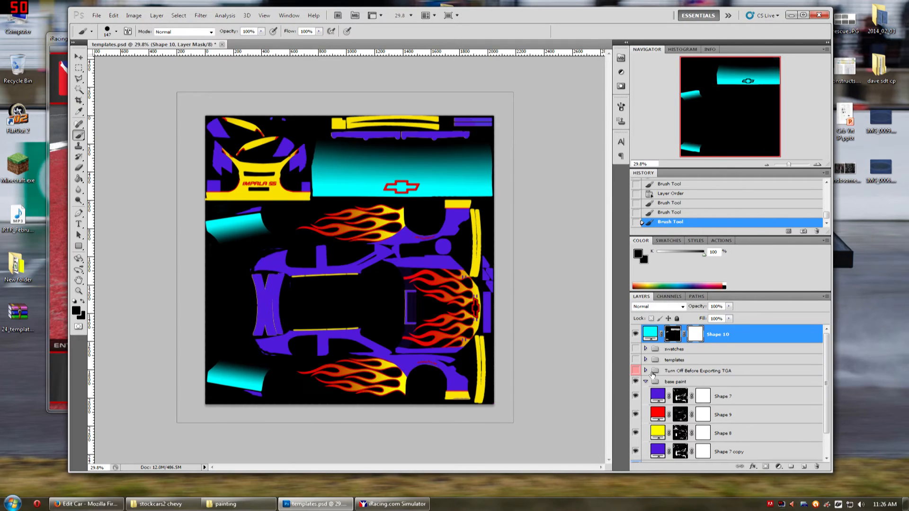
left_click_drag(716, 334, 718, 388)
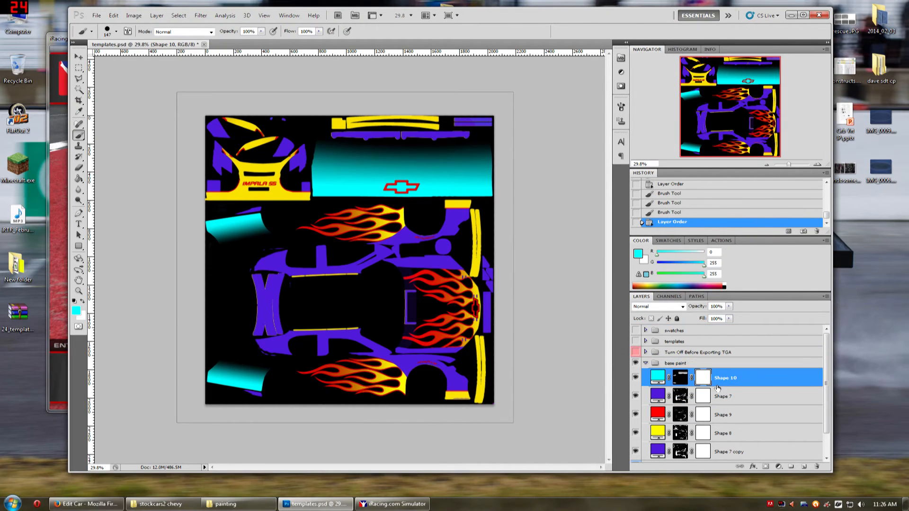
View the paint with the Turn Off Before Exporting TGA group shown, hide the group again, and switch to iRacing.
left_click(635, 352)
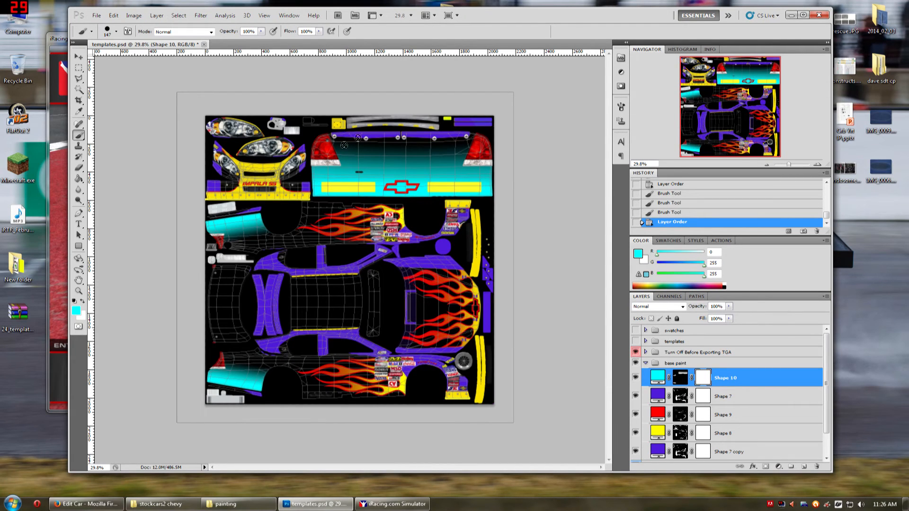
left_click(635, 353)
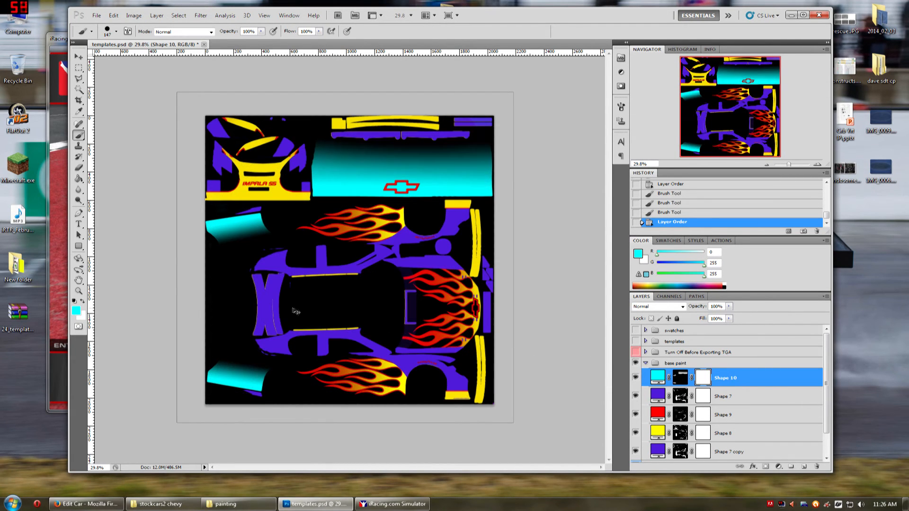
key("alt+Tab")
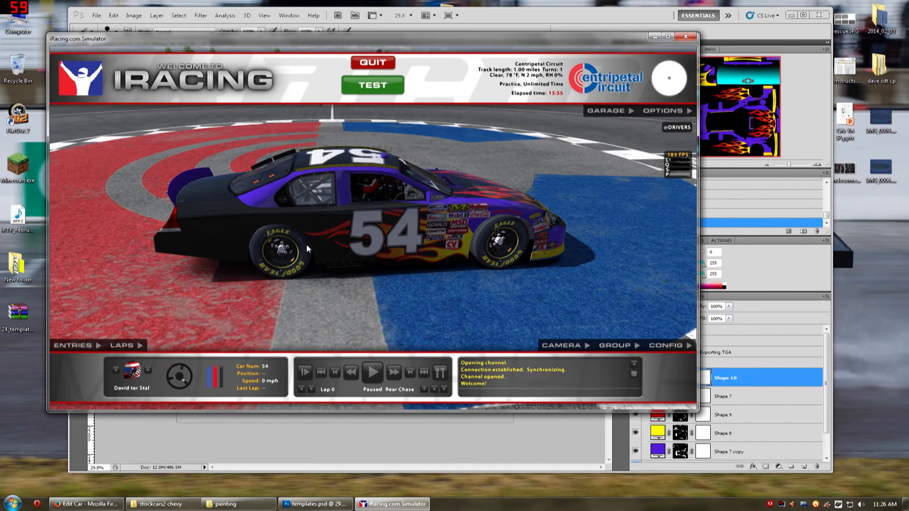
Reload the car textures in iRacing, switch to Photoshop and show the Turn Off Before Exporting TGA and swatches groups.
key("ctrl+r")
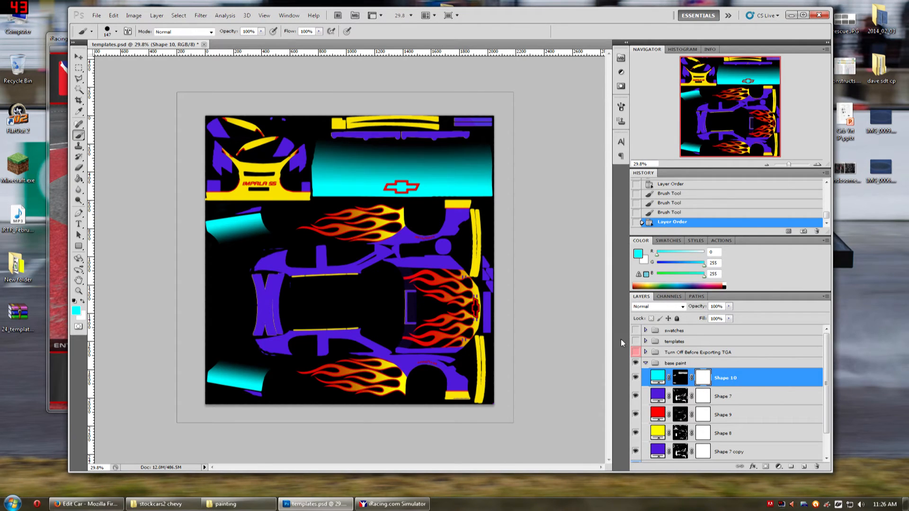
left_click(636, 352)
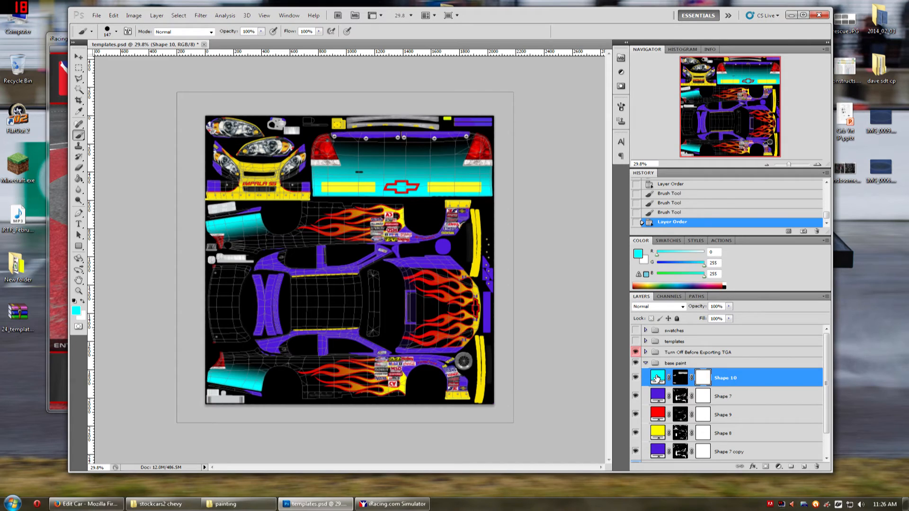
left_click(636, 330)
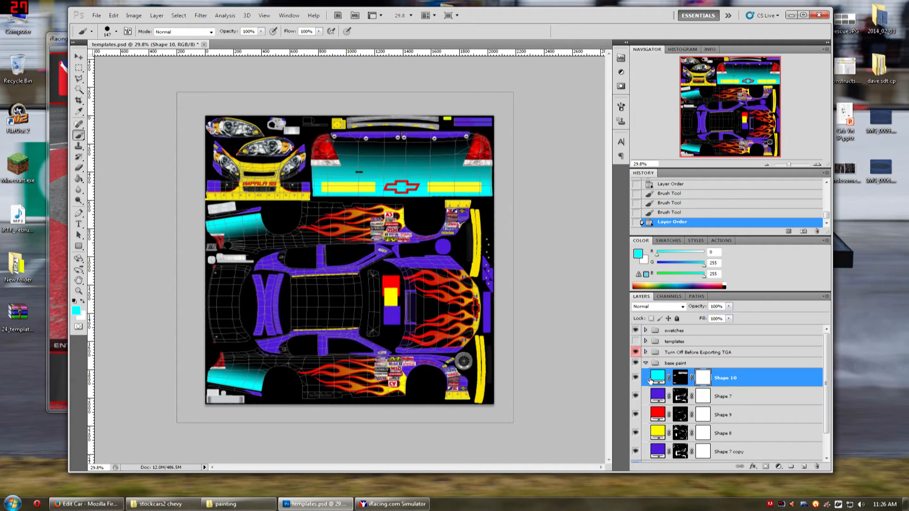
Recolor the Shape 10 fade layer with the yellow sampled from the swatches on the canvas (fffc00).
double_click(657, 377)
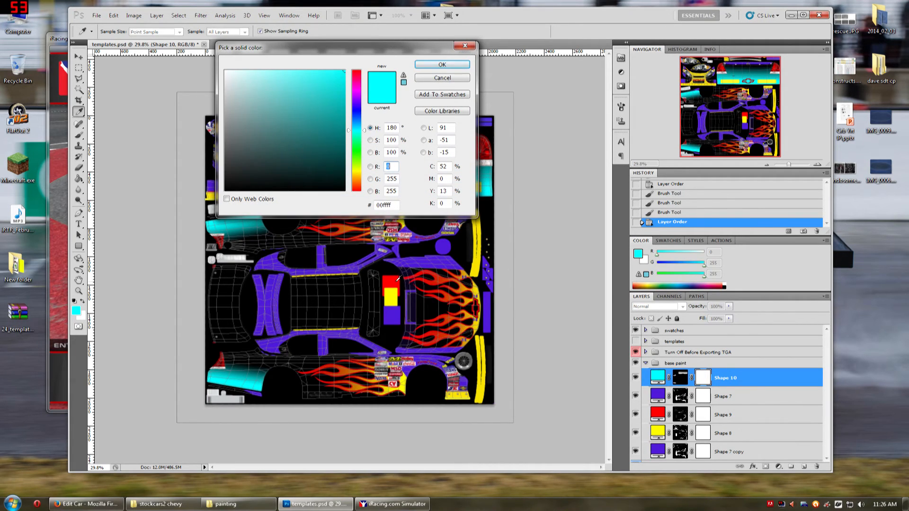
key("Escape")
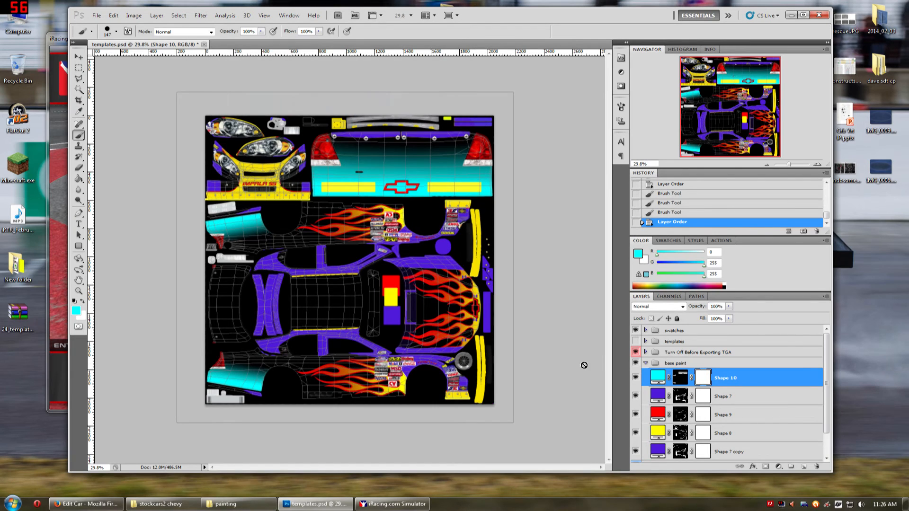
scroll(231, 377, "up", 2)
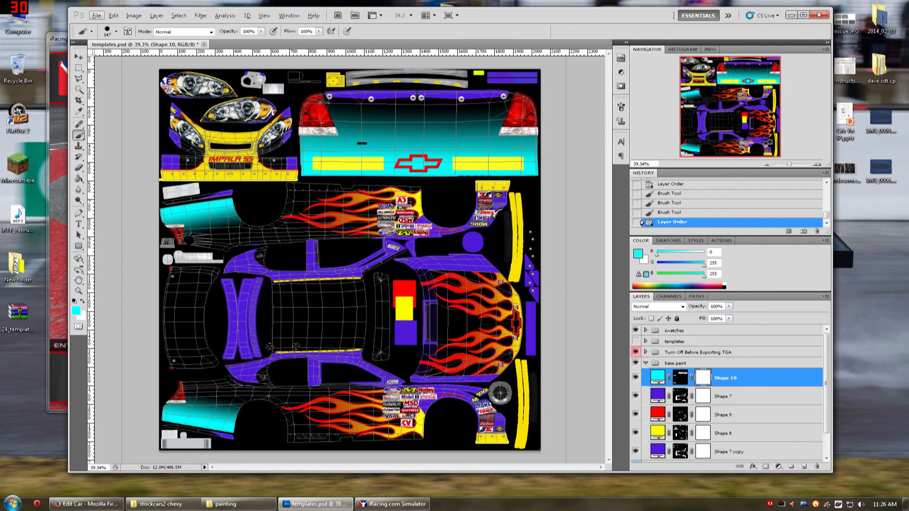
double_click(657, 378)
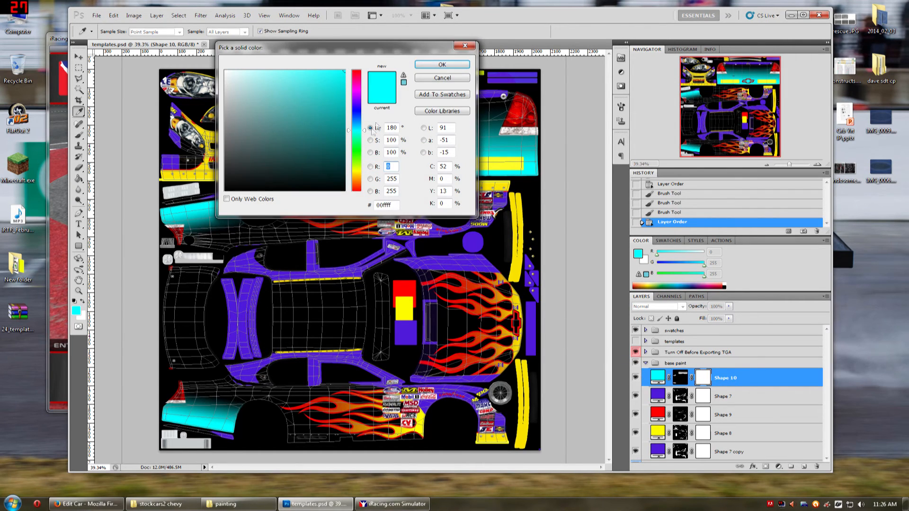
left_click(409, 310)
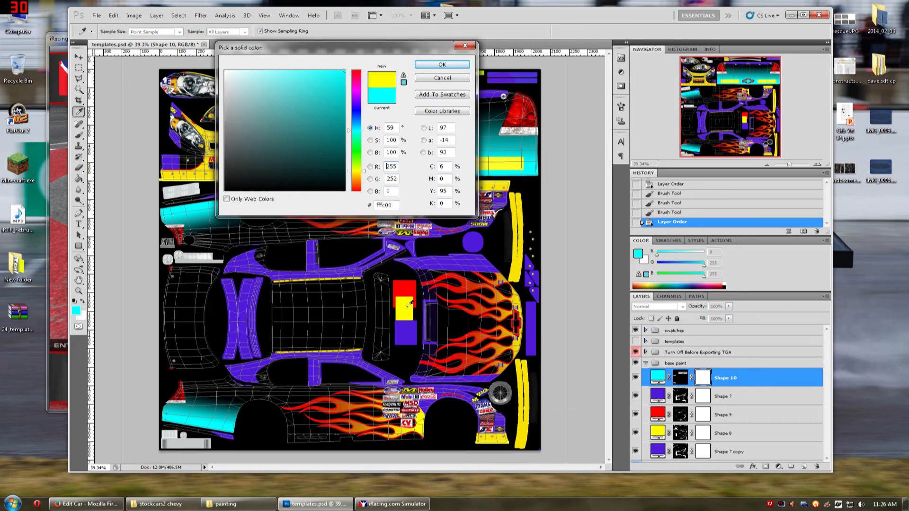
key("Return")
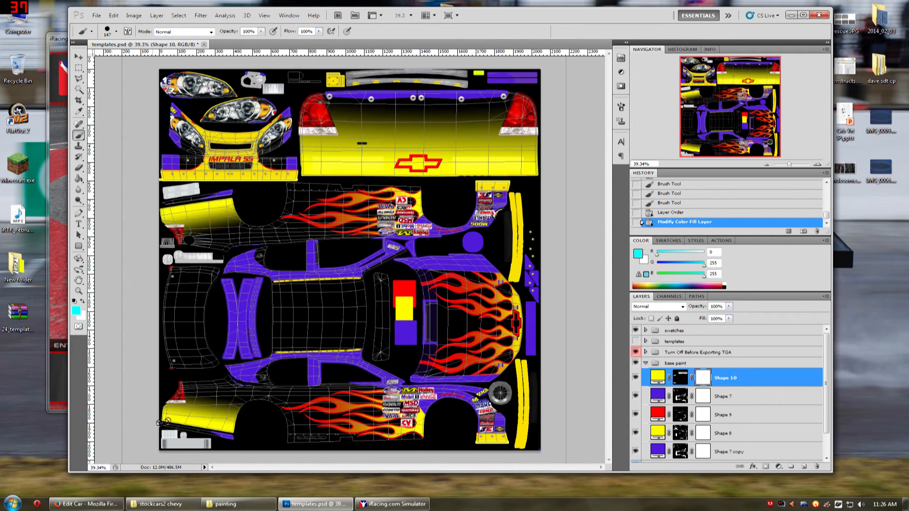
Duplicate the yellow Shape 10 layer and toggle the copy's visibility to check it.
right_click(742, 383)
left_click(782, 194)
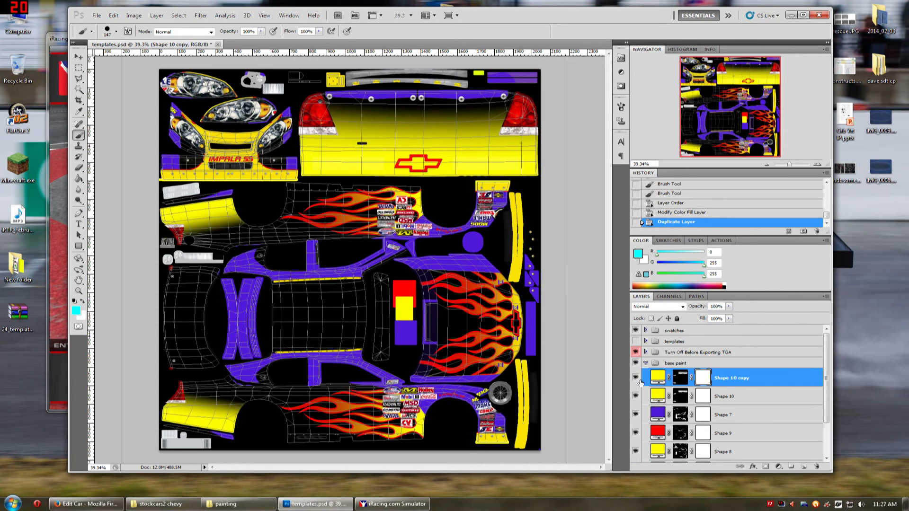
left_click(635, 378)
left_click(635, 378)
Recolor the original Shape 10 layer beneath the copy with the red sampled from the swatches on the canvas.
left_click(632, 395)
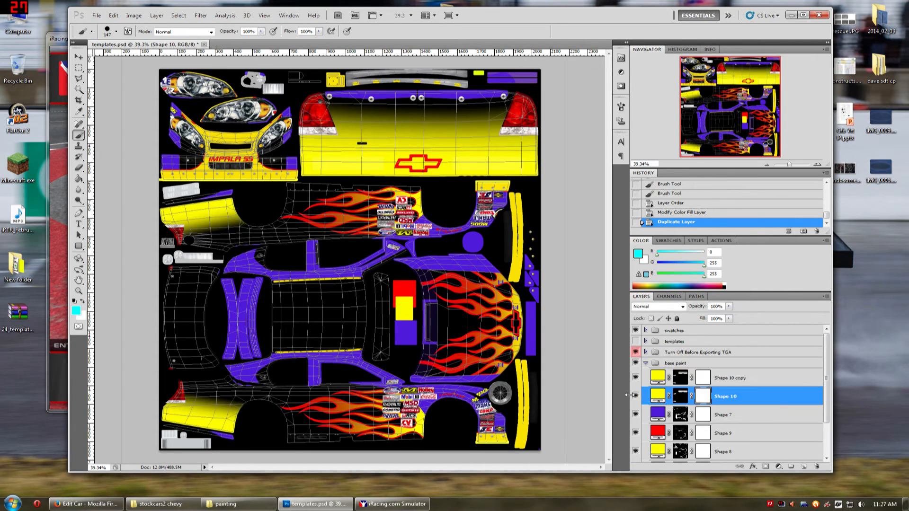
double_click(661, 395)
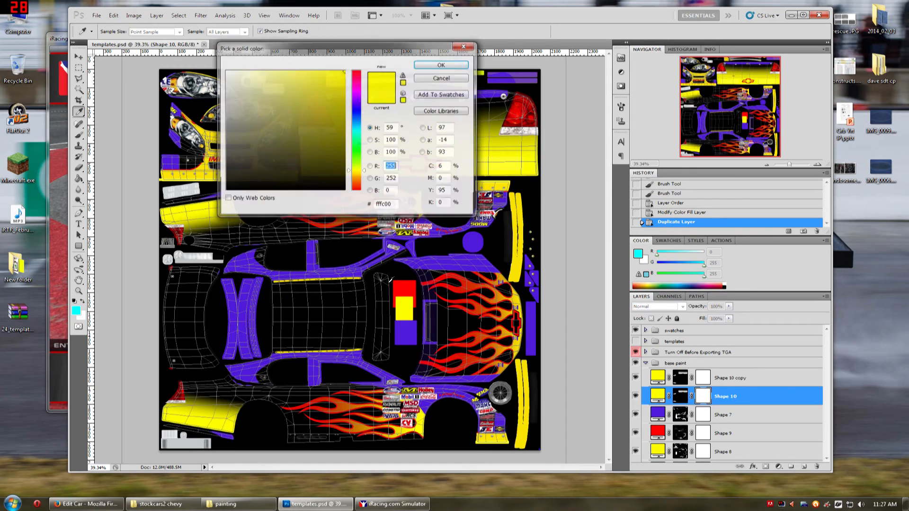
left_click(404, 284)
key("Return")
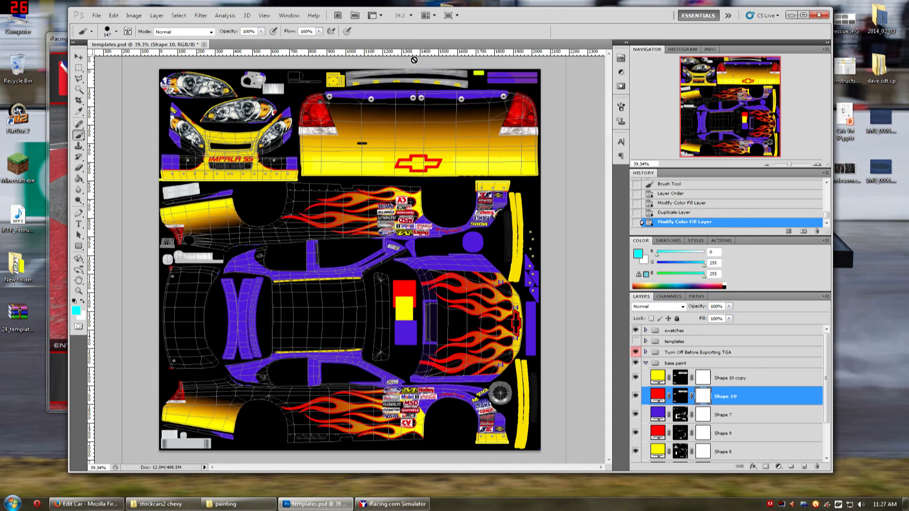
Hide the Turn Off Before Exporting TGA group, switch to iRacing and reload the car textures.
left_click(636, 352)
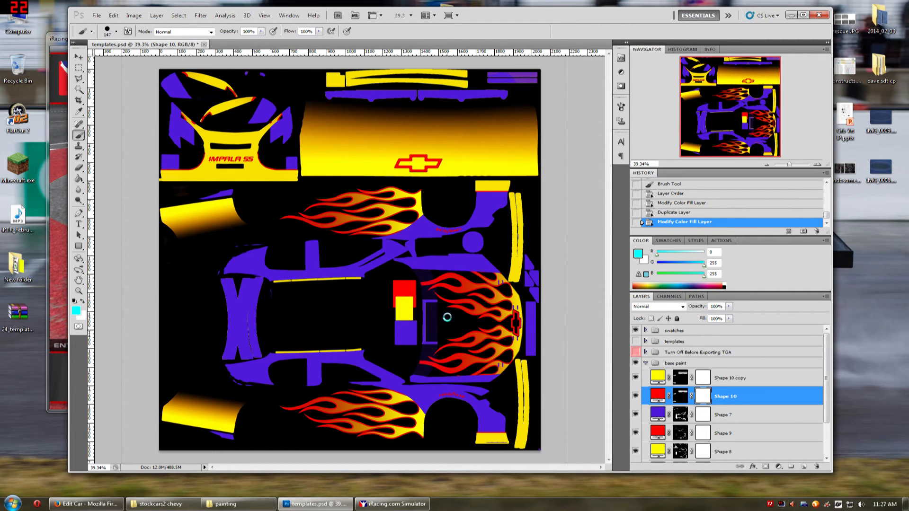
left_click(374, 506)
key("ctrl+r")
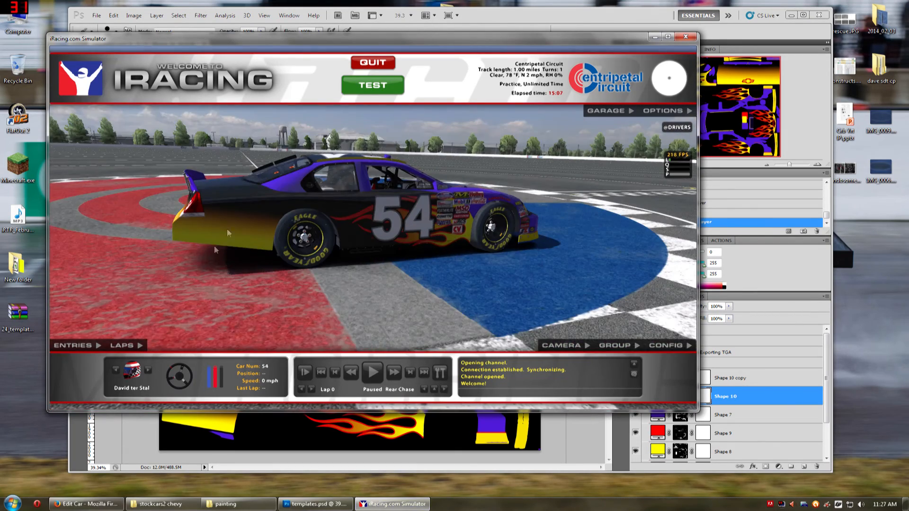
Return to Photoshop and duplicate the red Shape 10 layer as Shape 10 copy 2 in templates.psd.
key("alt+Tab")
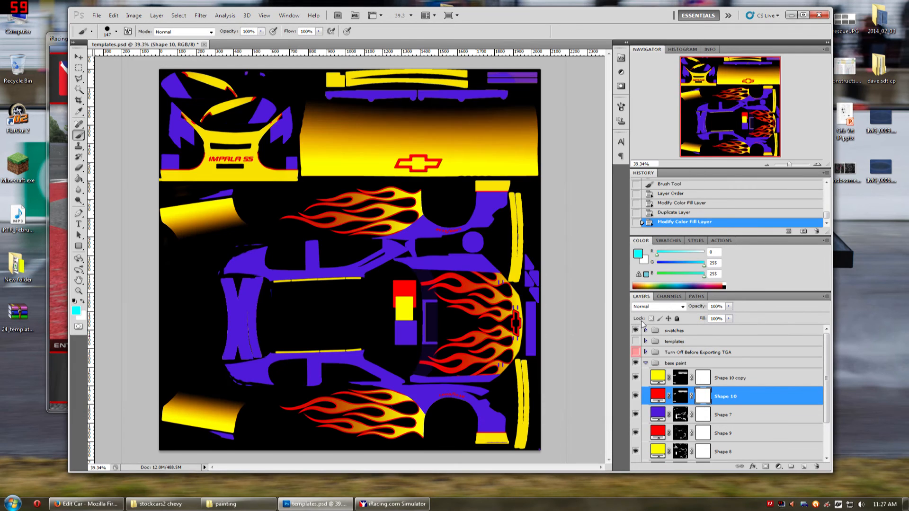
right_click(758, 396)
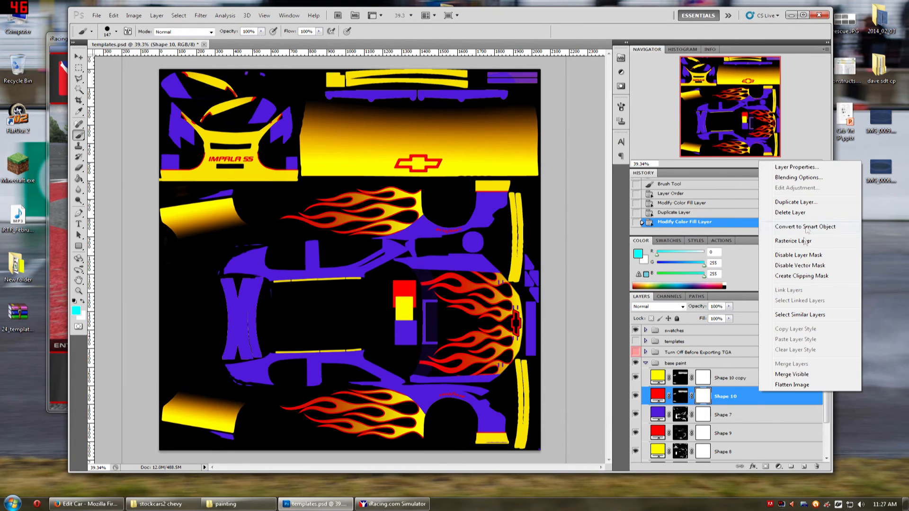
left_click(820, 203)
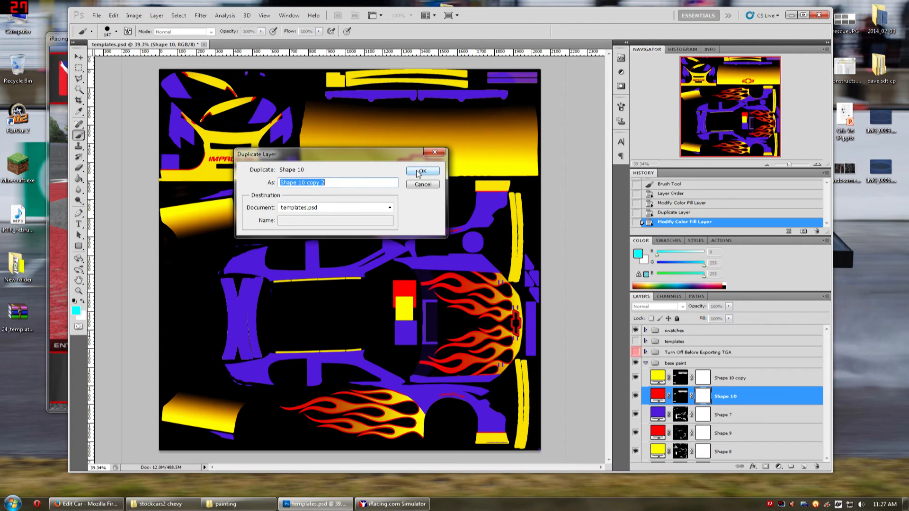
left_click(431, 171)
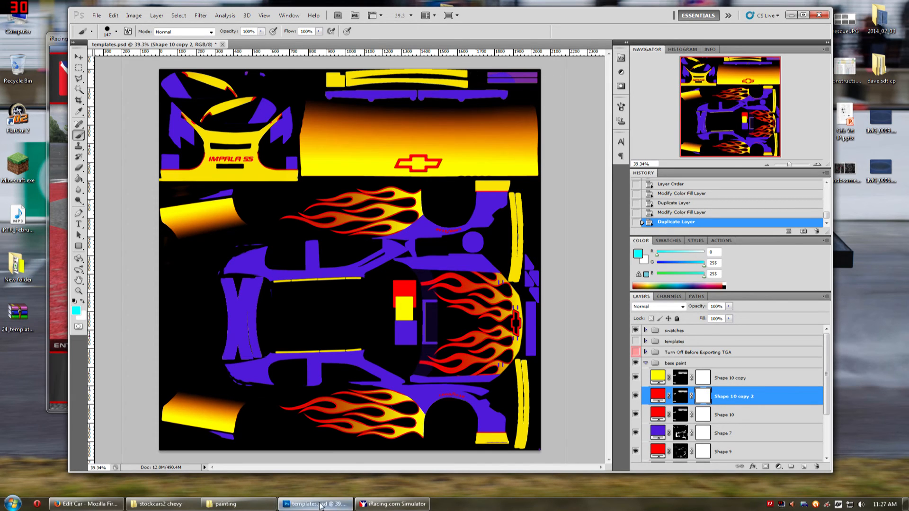
Switch to iRacing to look at the rear fade on the car and return to Photoshop.
left_click(369, 506)
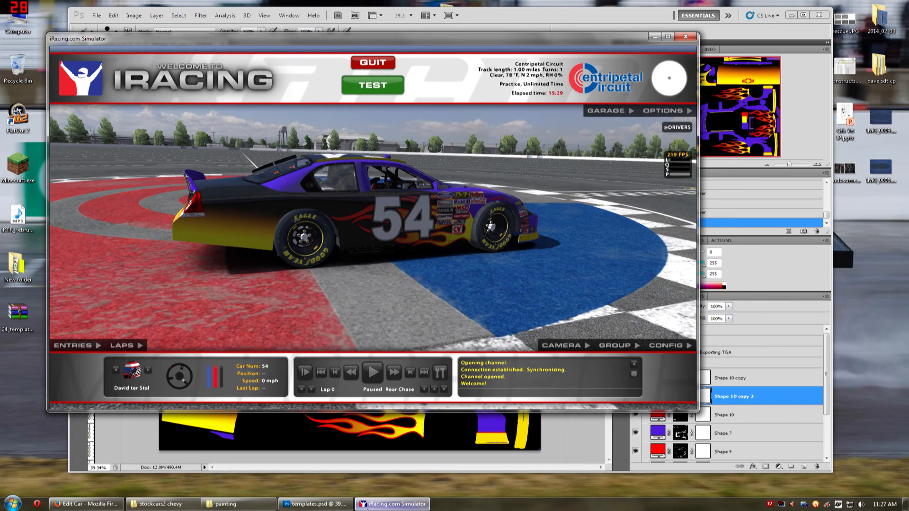
left_click(365, 507)
key("alt+Tab")
key("alt+Tab")
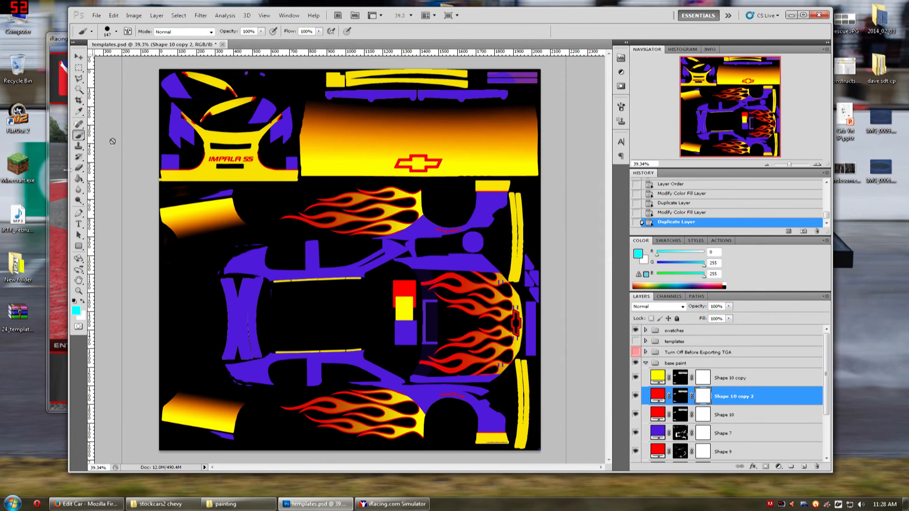
Brush black over the purple strips in the template's upper-right corner on the masks of Shape 10 copy, Shape 10 copy 2 and Shape 10.
left_click(668, 378)
left_click(682, 378)
left_click(669, 378)
mouse_move(517, 71)
left_mouse_down()
mouse_move(547, 89)
mouse_move(515, 104)
mouse_move(495, 78)
mouse_move(549, 76)
mouse_move(509, 63)
mouse_move(495, 70)
mouse_move(534, 77)
left_mouse_up()
left_click(681, 395)
left_click(681, 415)
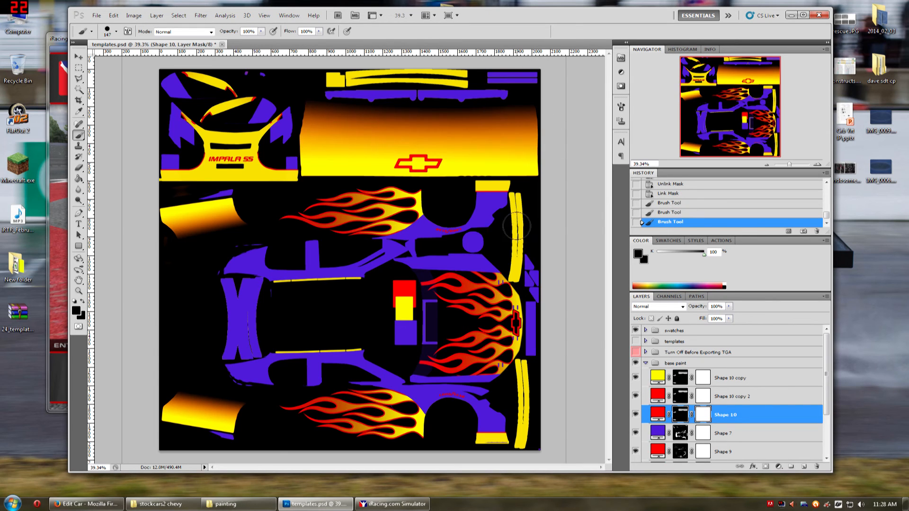
Switch to iRacing, reload the car textures and inspect the yellow-red rear fade on the car.
key("alt+Tab")
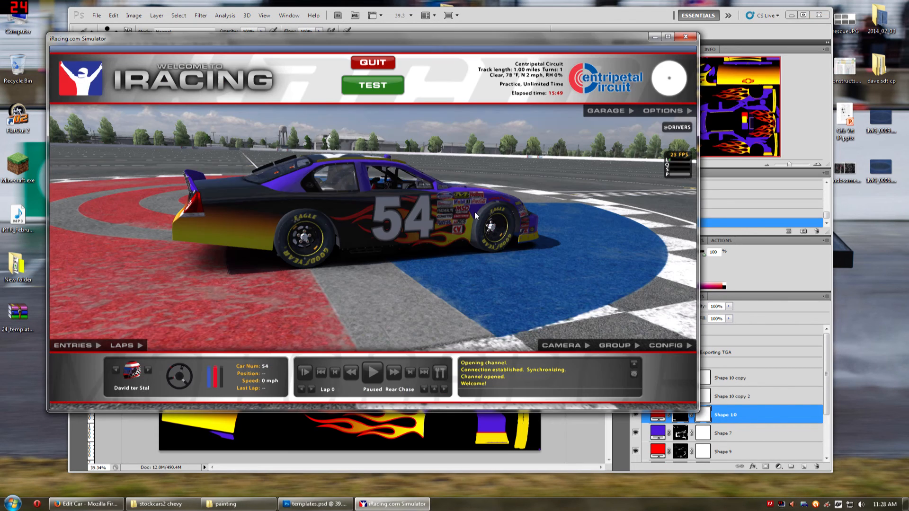
key("ctrl+r")
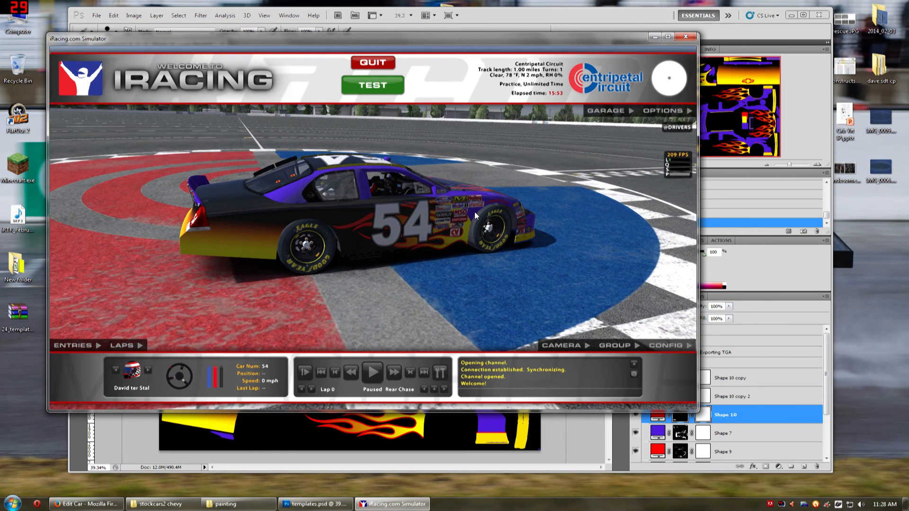
left_click(232, 505)
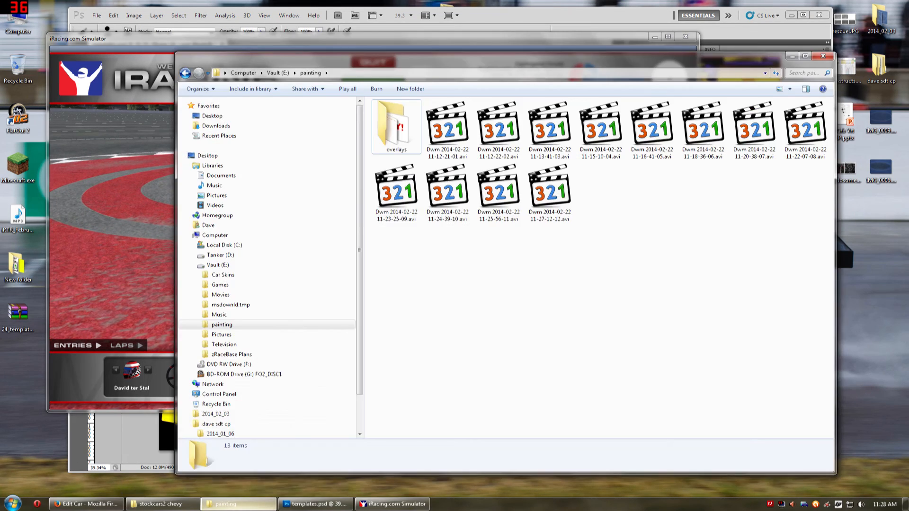
left_click(232, 504)
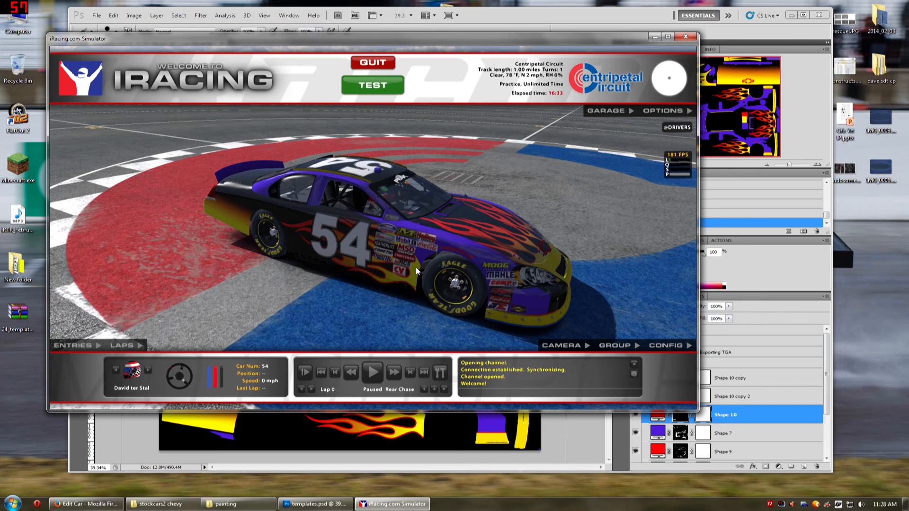
Preview several stock paint patterns for the Chevrolet National Impala on the Edit Car page in Firefox, and return to iRacing.
key("alt+Tab")
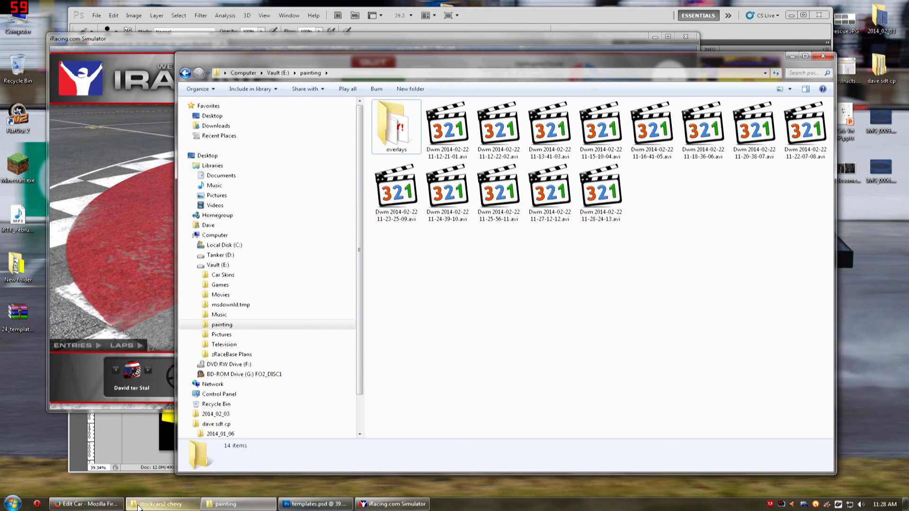
left_click(89, 504)
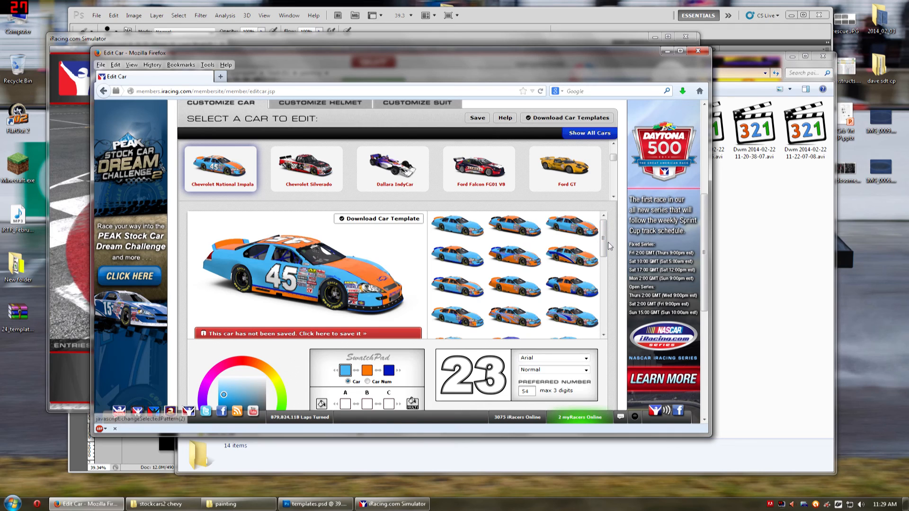
left_click(562, 278)
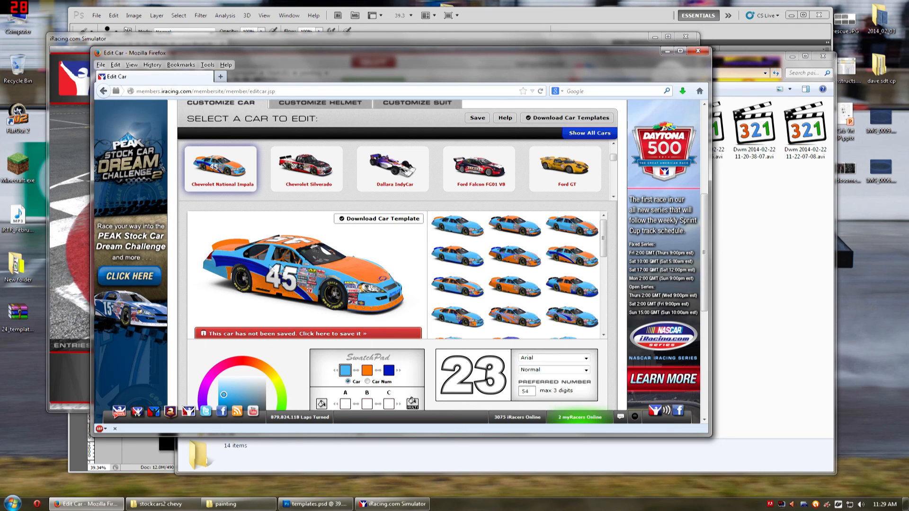
left_click_drag(604, 240, 606, 318)
left_click(575, 319)
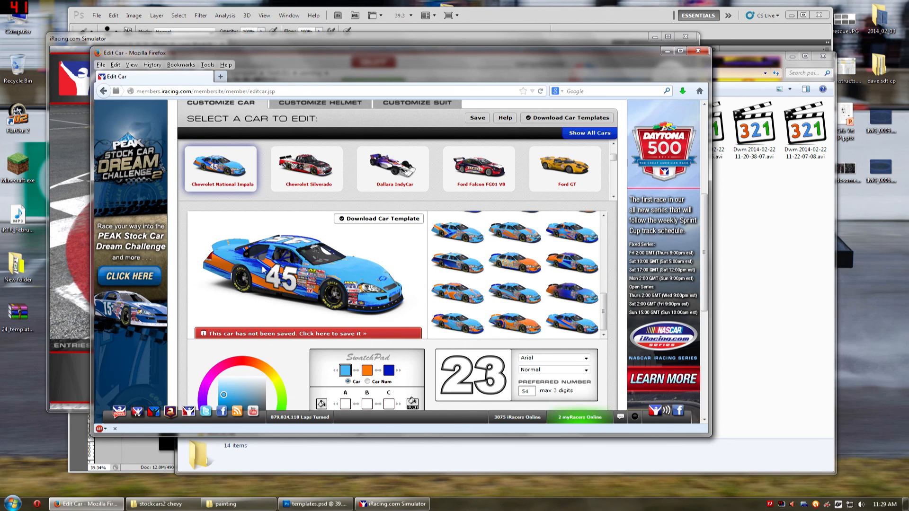
left_click(509, 326)
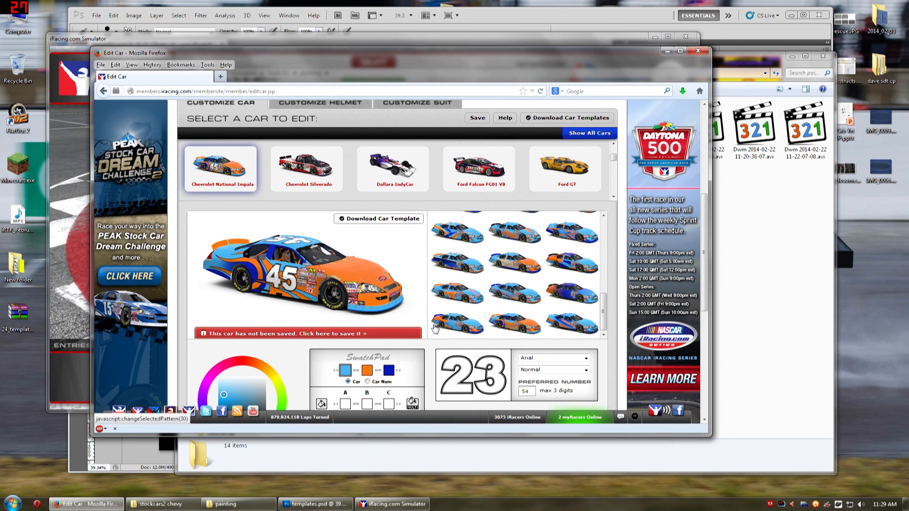
left_click(448, 321)
left_click(453, 292)
left_click(458, 266)
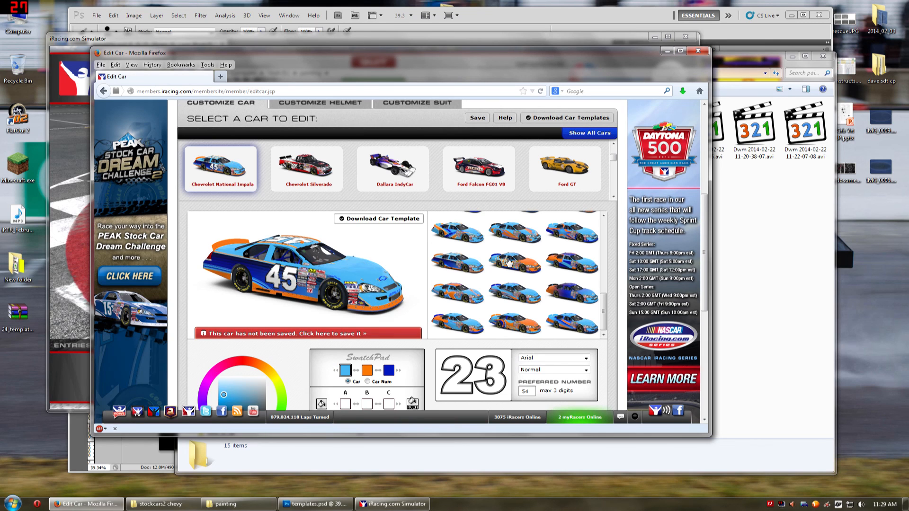
left_click(509, 262)
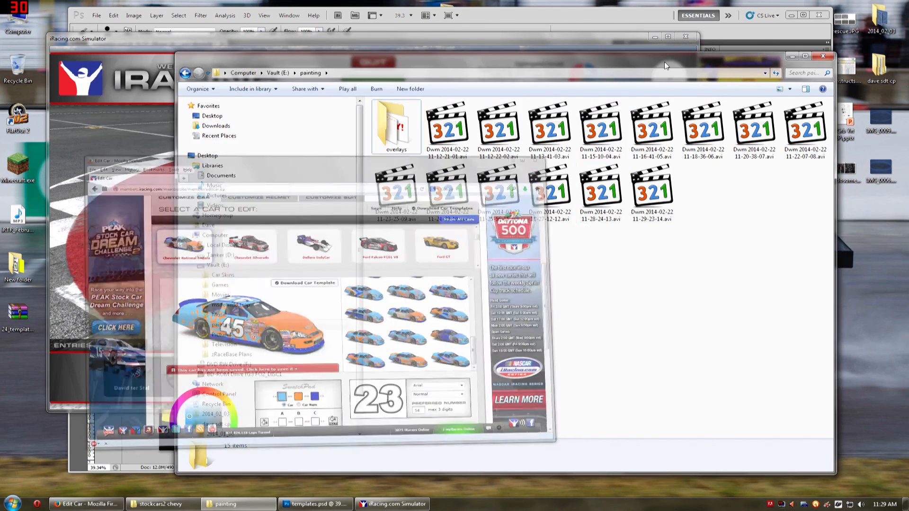
left_click(667, 50)
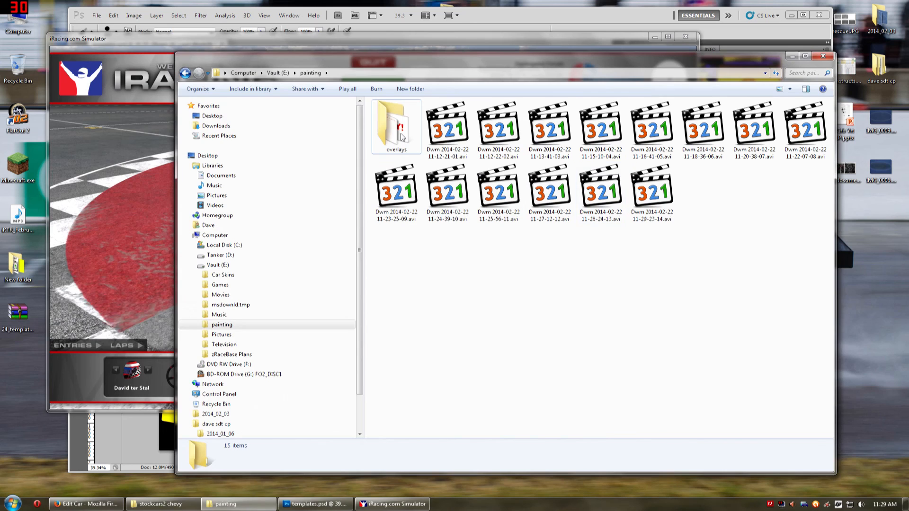
left_click(134, 109)
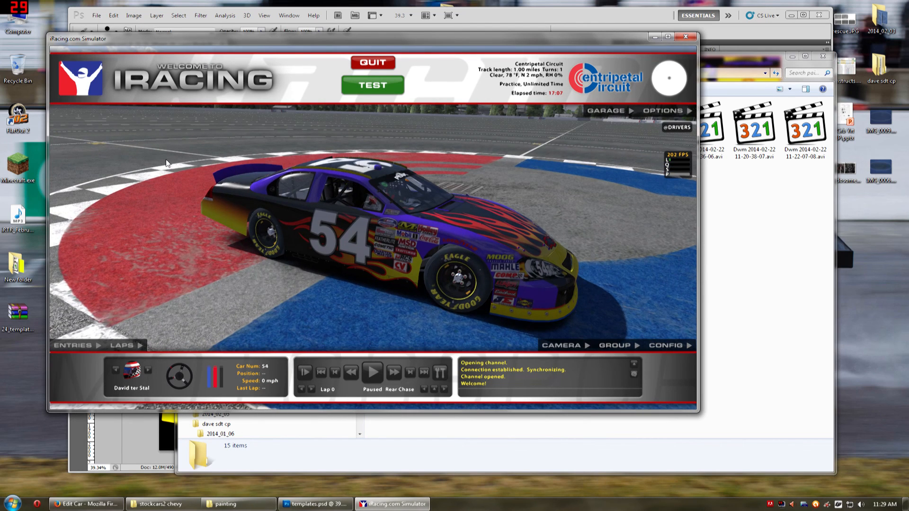